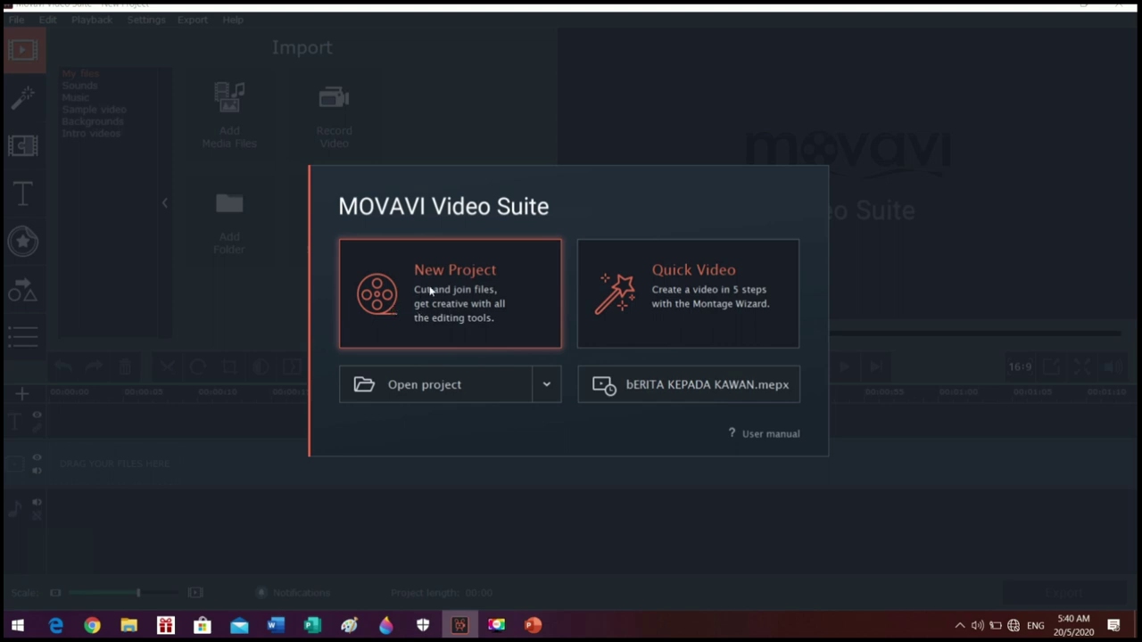
Start a new project and look through the Adjustments, Artistic and Blur filter categories
left_click(430, 290)
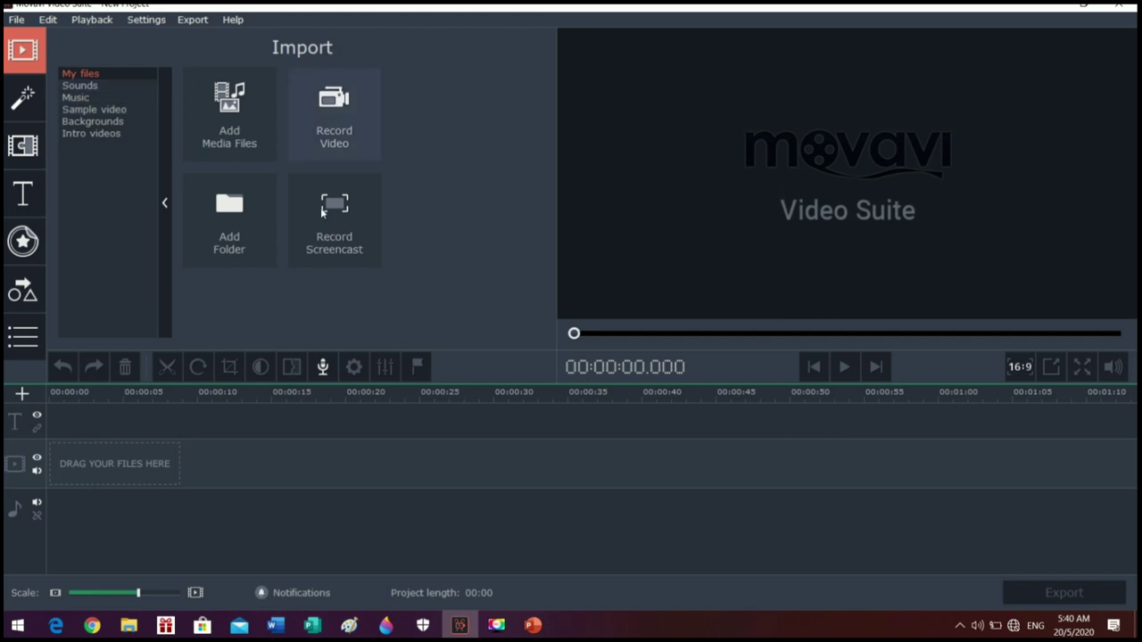
left_click(12, 102)
left_click(93, 138)
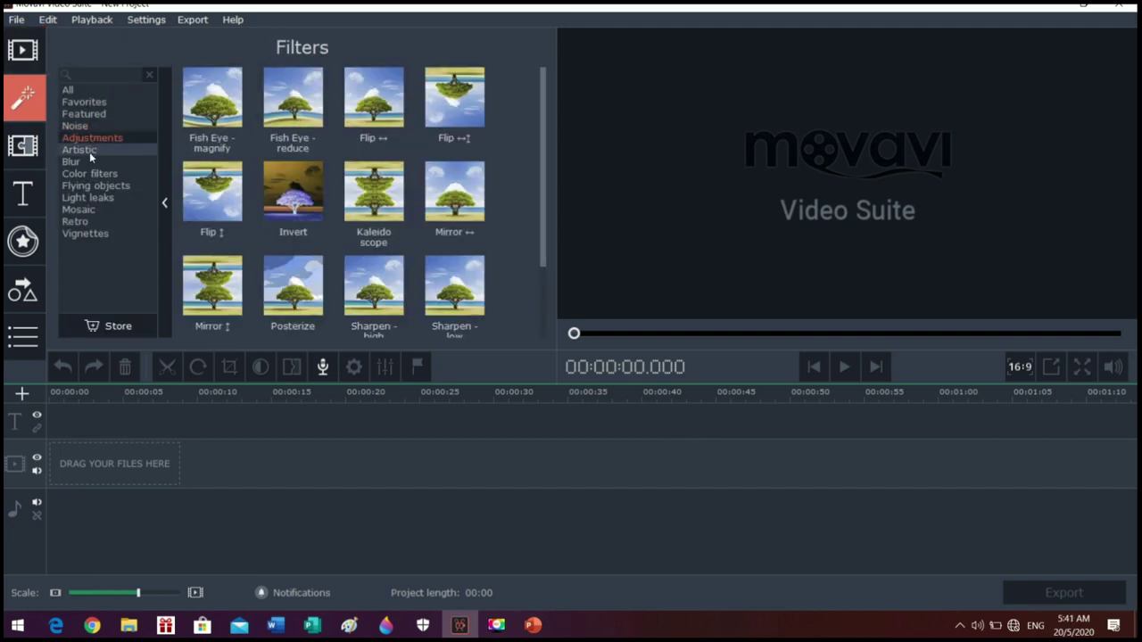
left_click(89, 151)
left_click(82, 162)
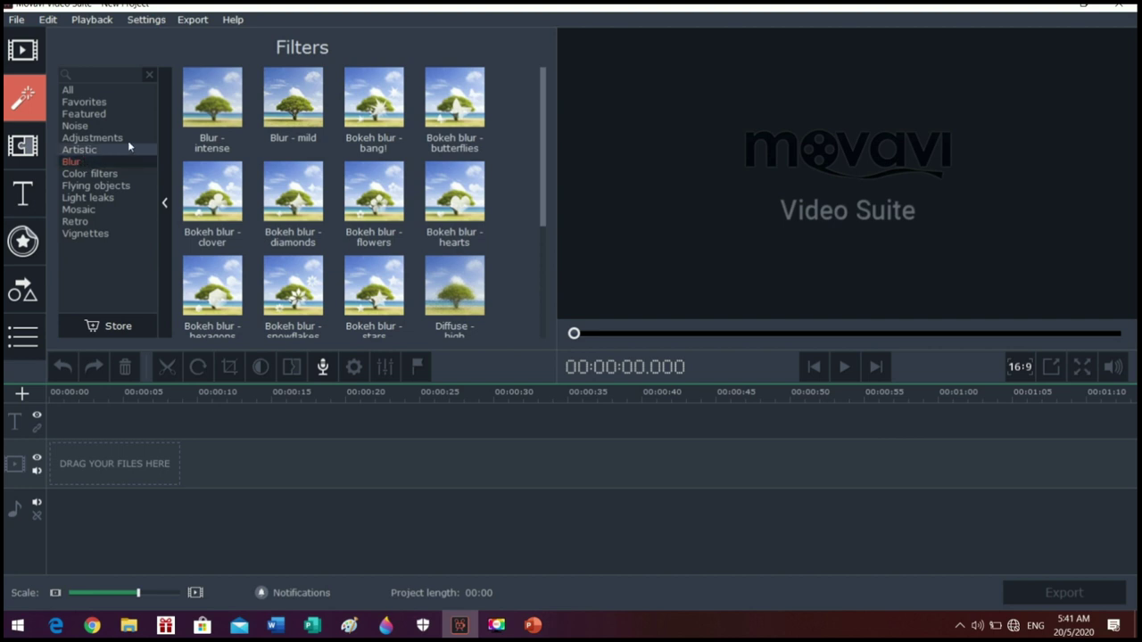
Look through the Featured and Artistic transitions and the Basic, Artistic and Intros title categories
left_click(15, 145)
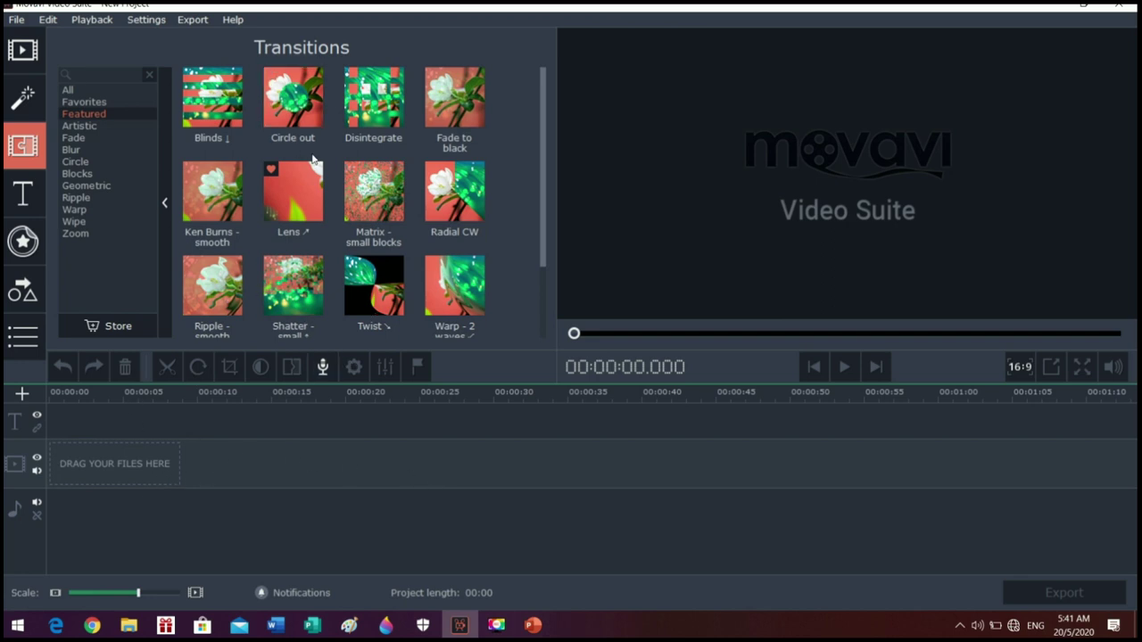
key("Down")
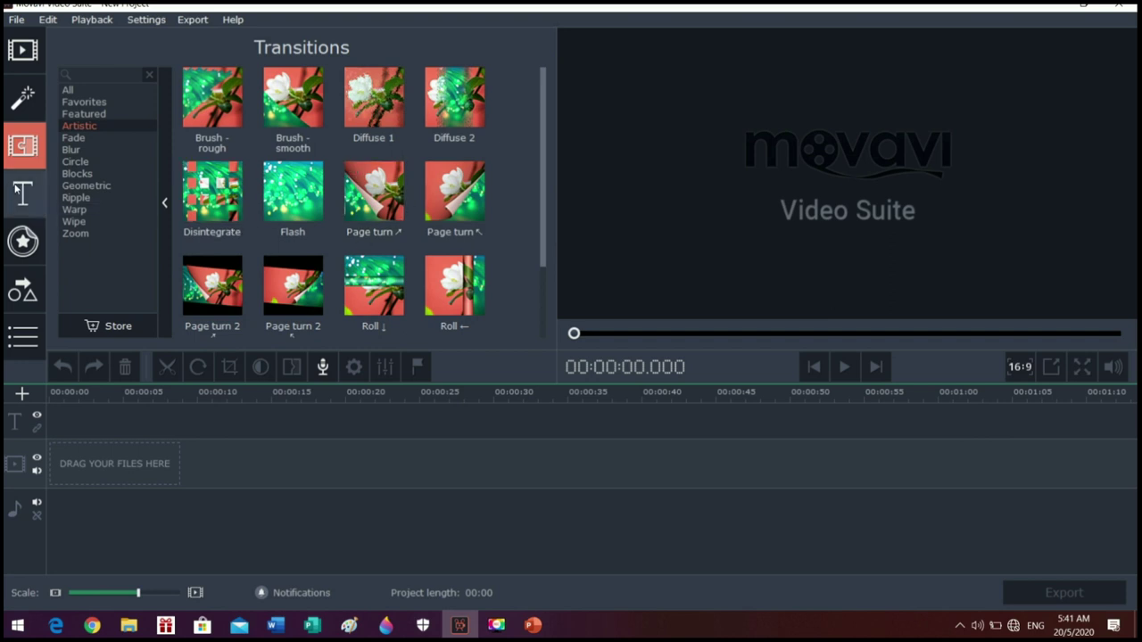
left_click(20, 190)
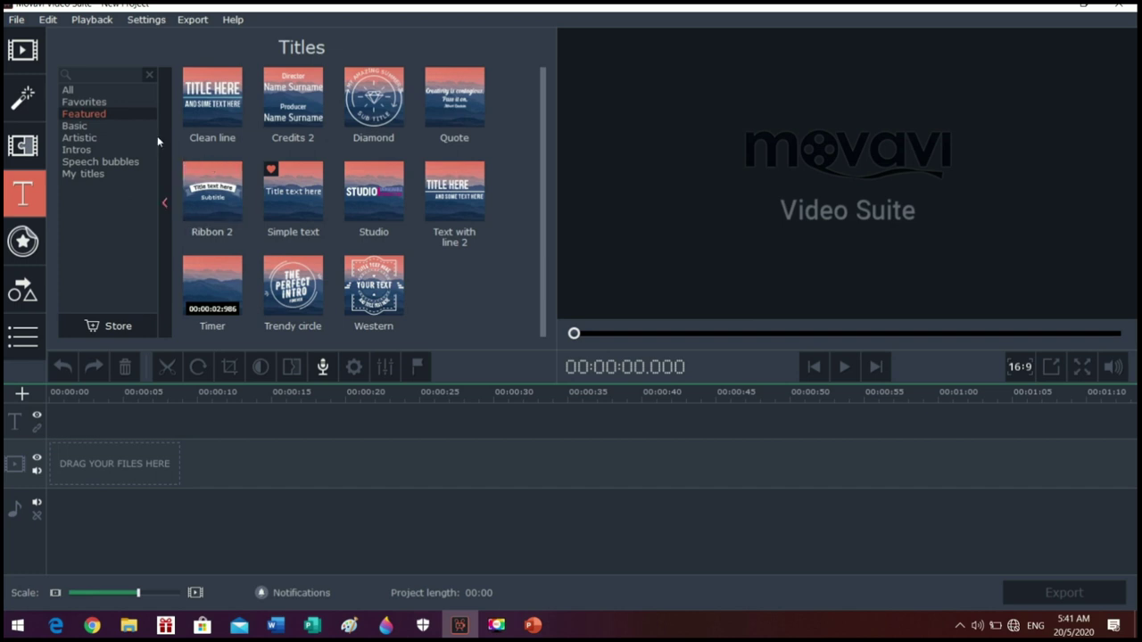
left_click(111, 125)
left_click(103, 138)
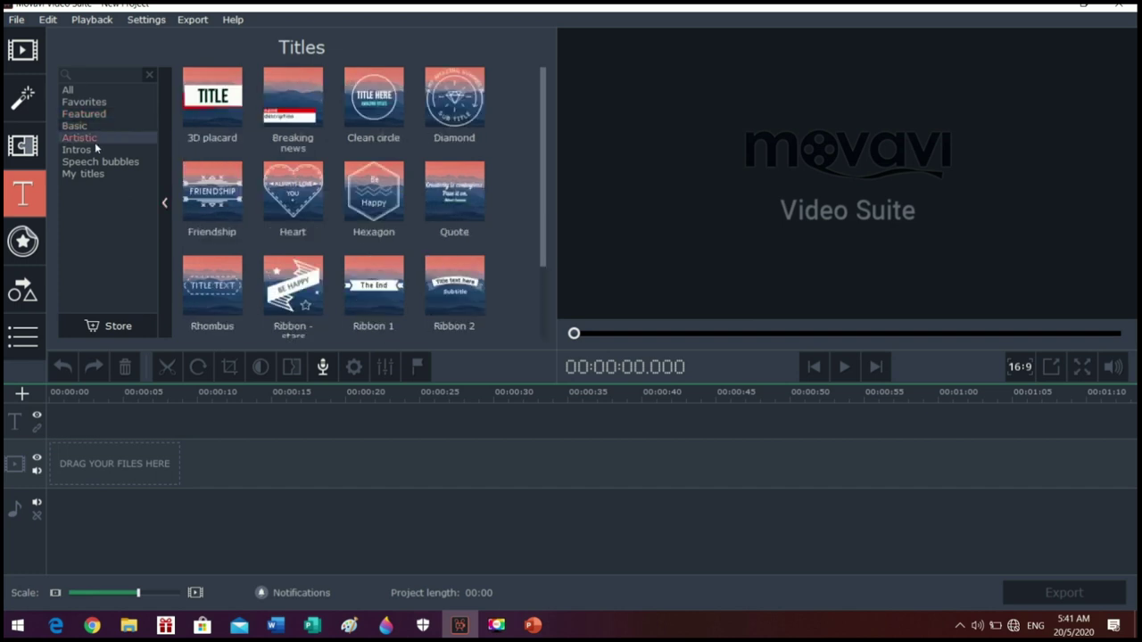
left_click(77, 149)
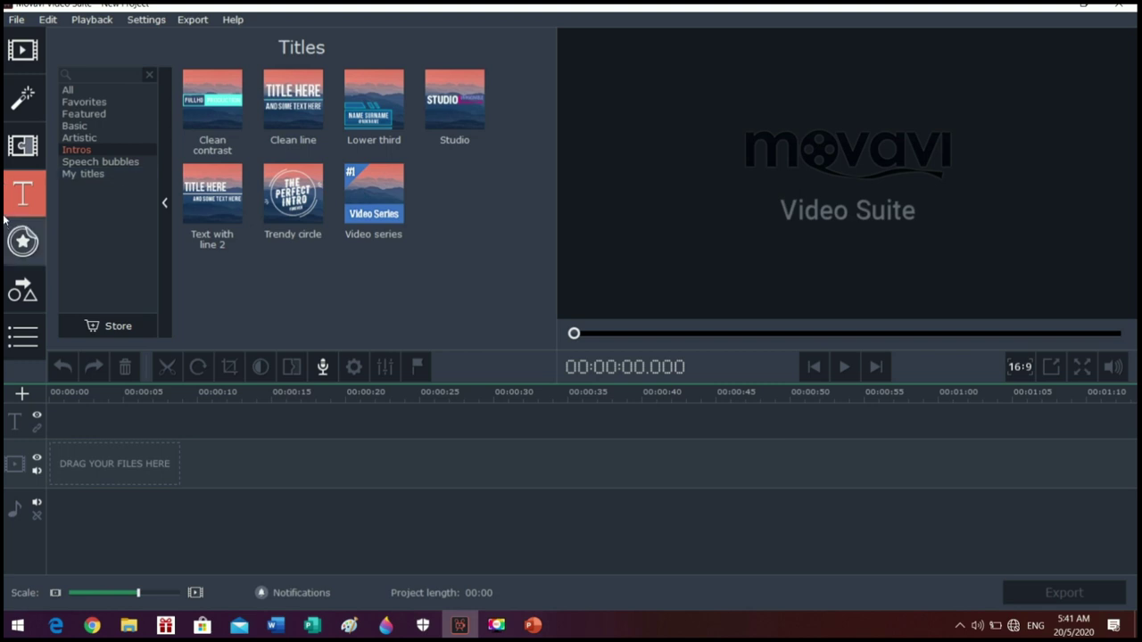
Look through the Featured, Comics and Summer sticker categories
left_click(25, 241)
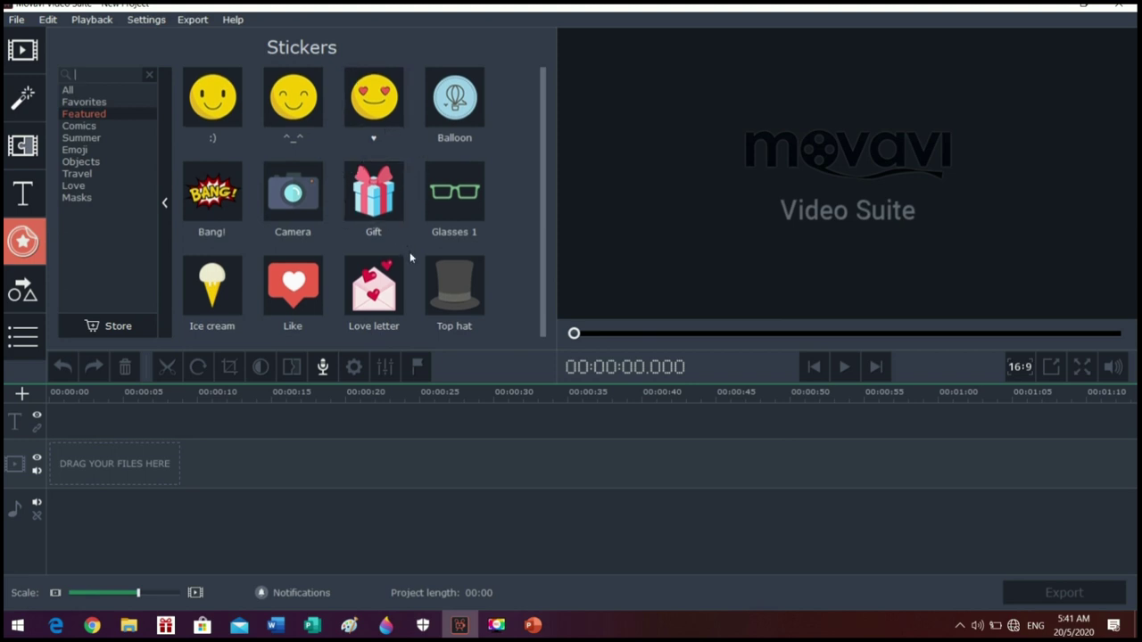
left_click(86, 127)
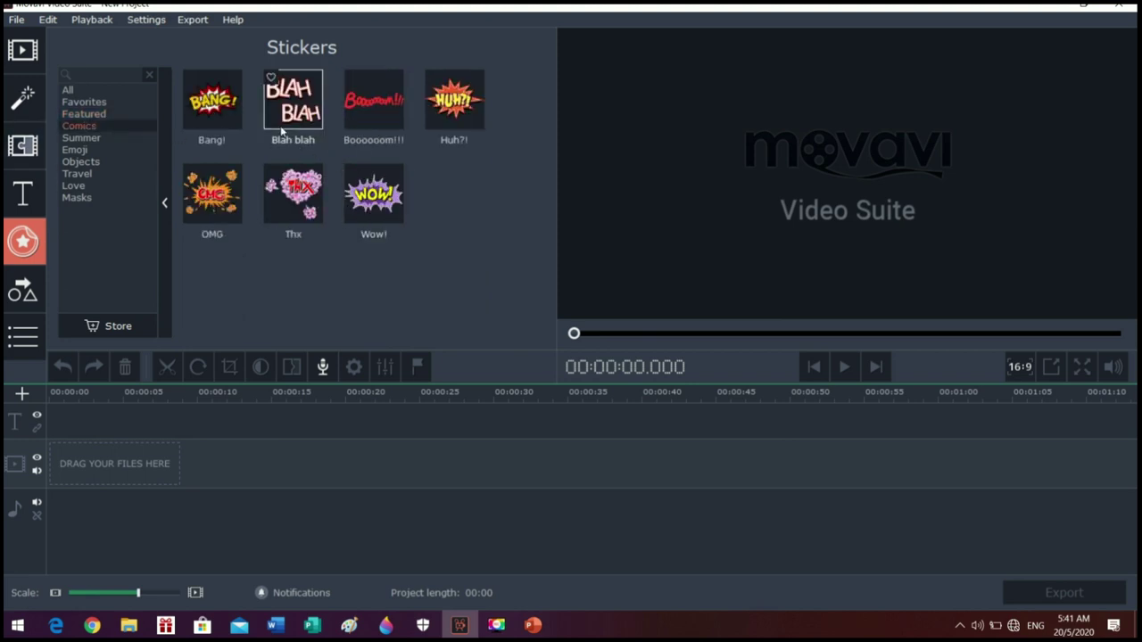
left_click(85, 139)
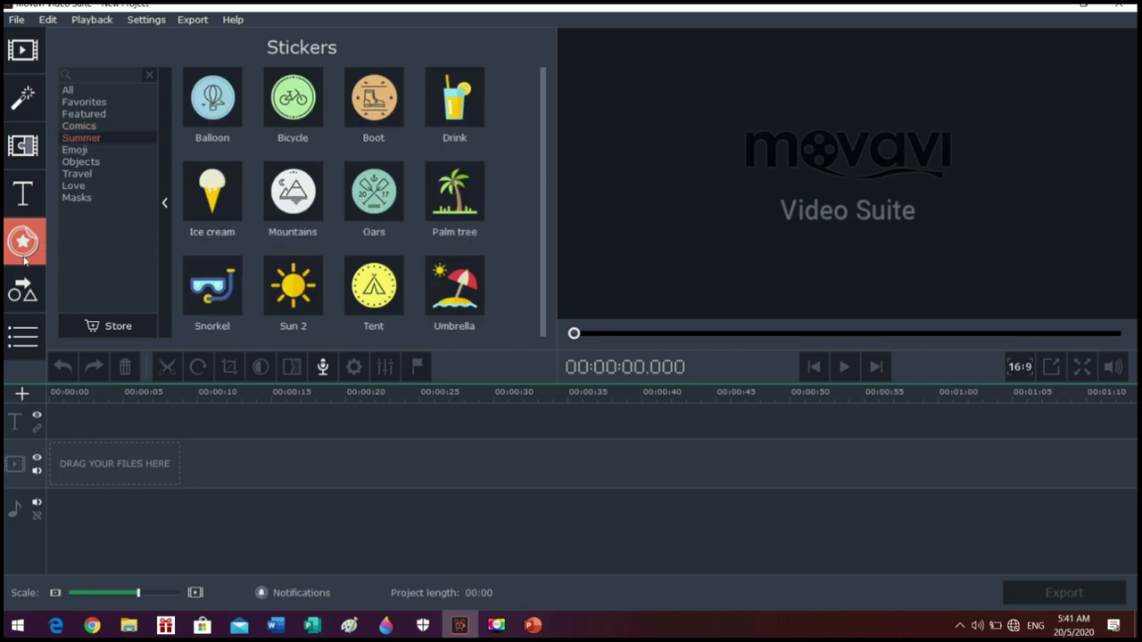
Look through the Sketch, Shapes, Highlighting, Arrows and Signs callout categories
left_click(33, 284)
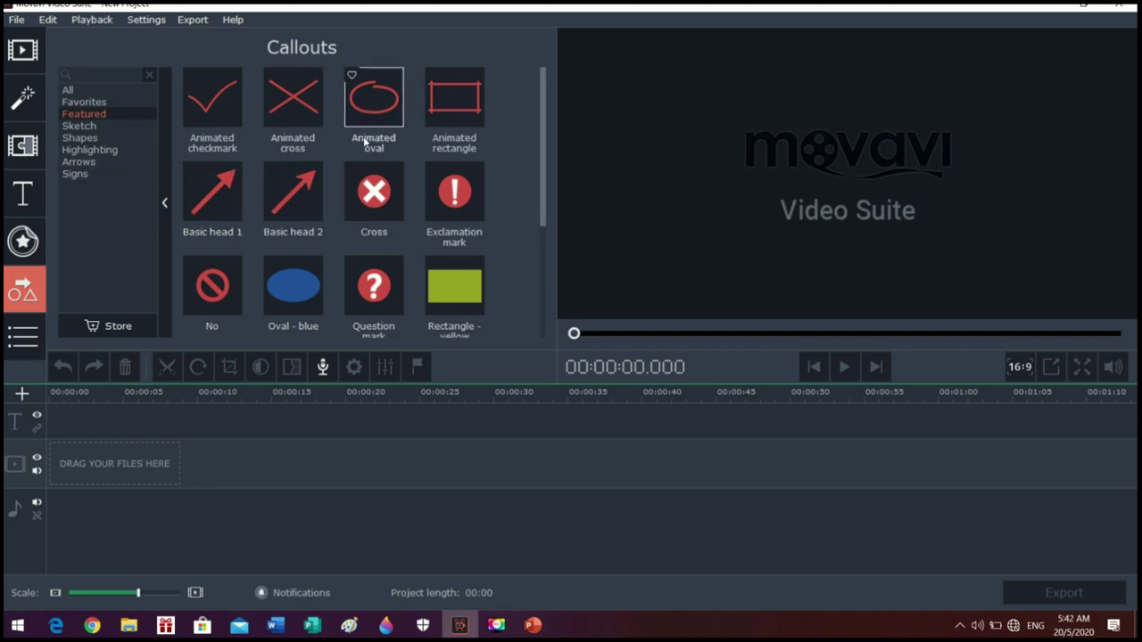
left_click(80, 125)
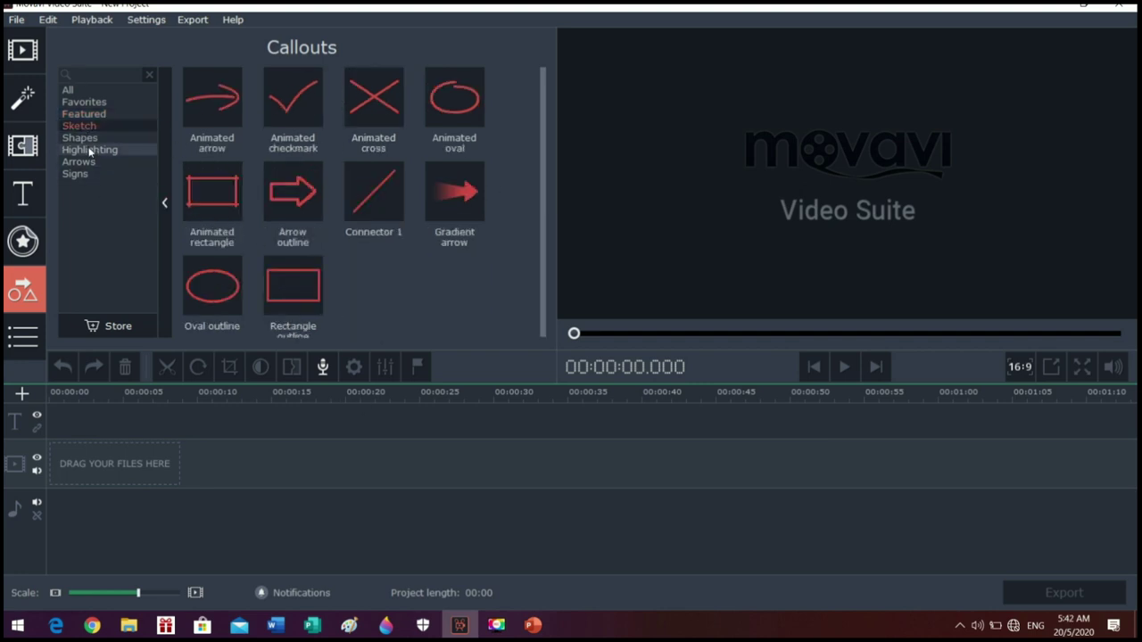
left_click(88, 149)
left_click(94, 161)
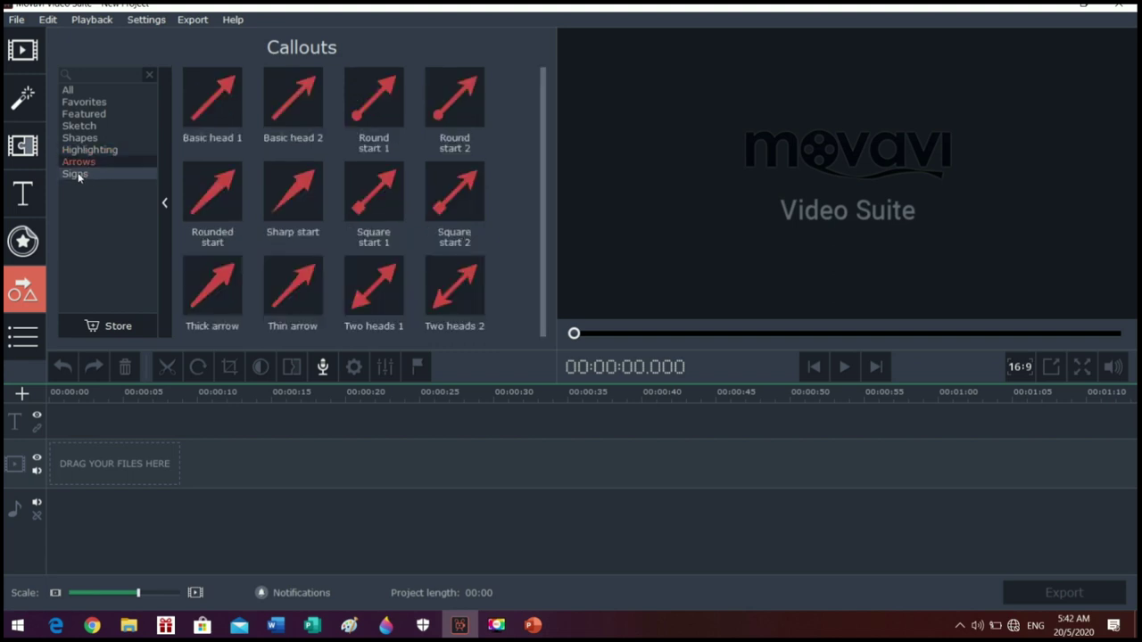
left_click(77, 173)
left_click(79, 163)
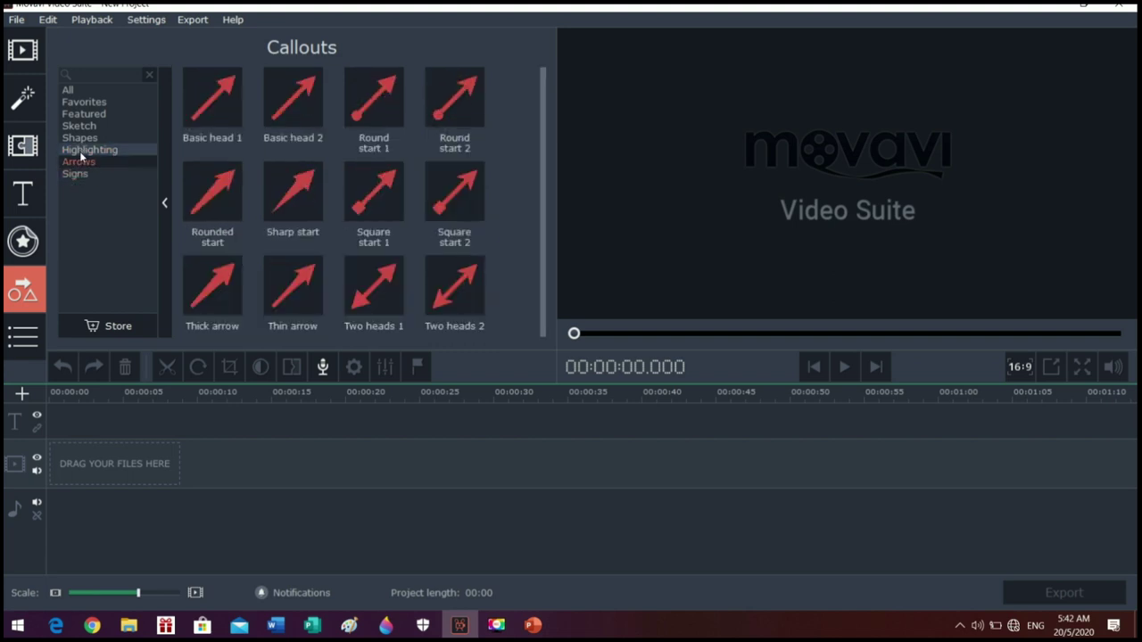
left_click(82, 149)
left_click(84, 138)
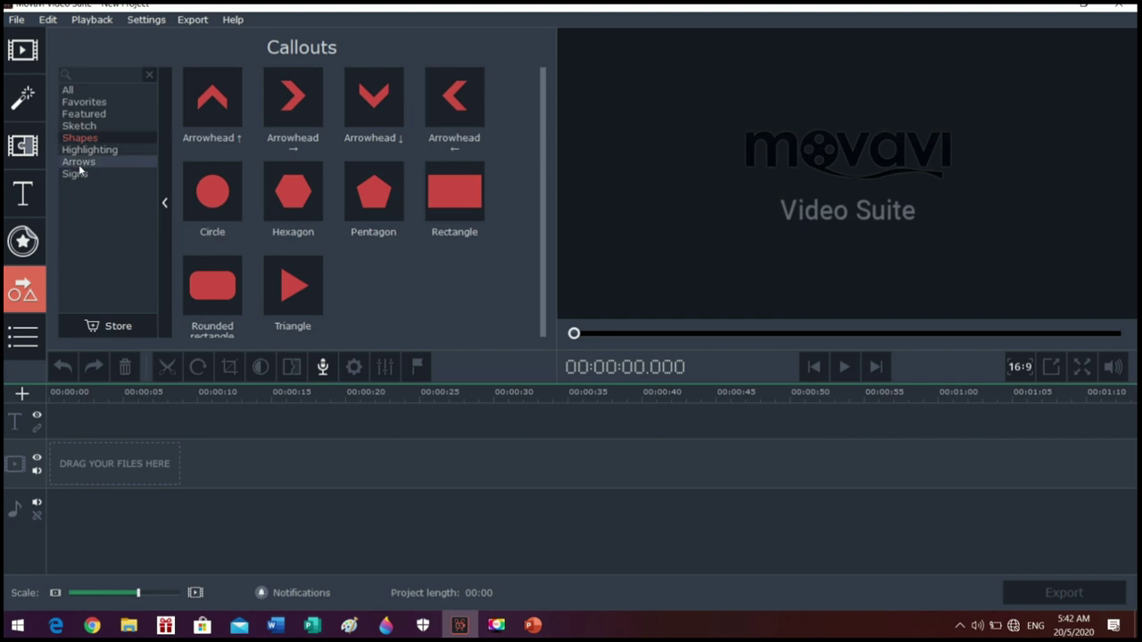
left_click(82, 125)
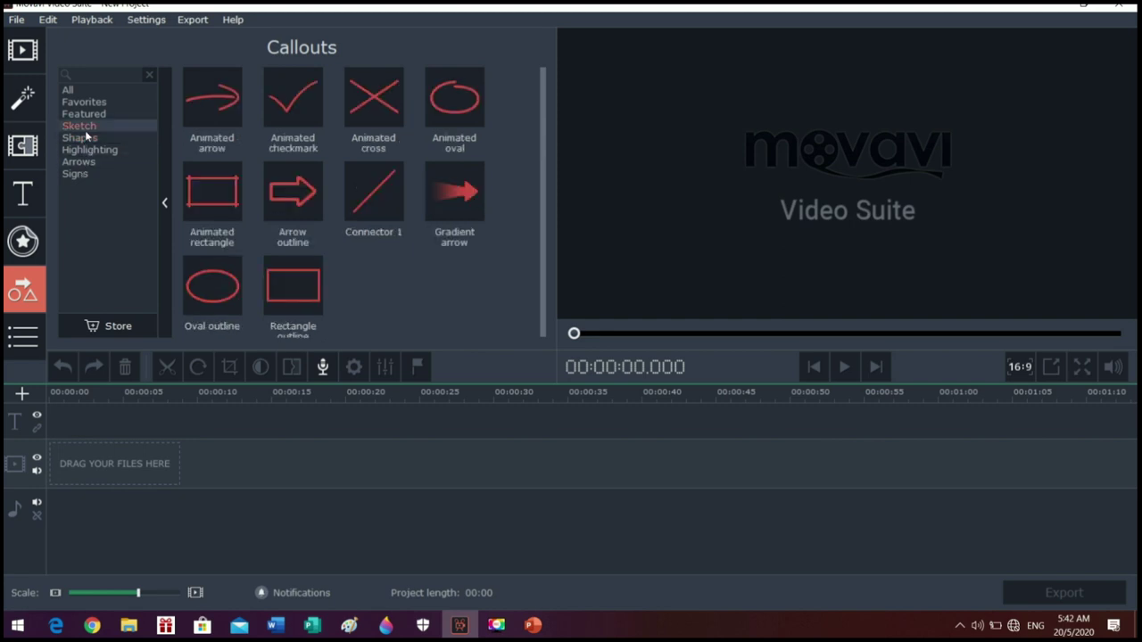
left_click(23, 338)
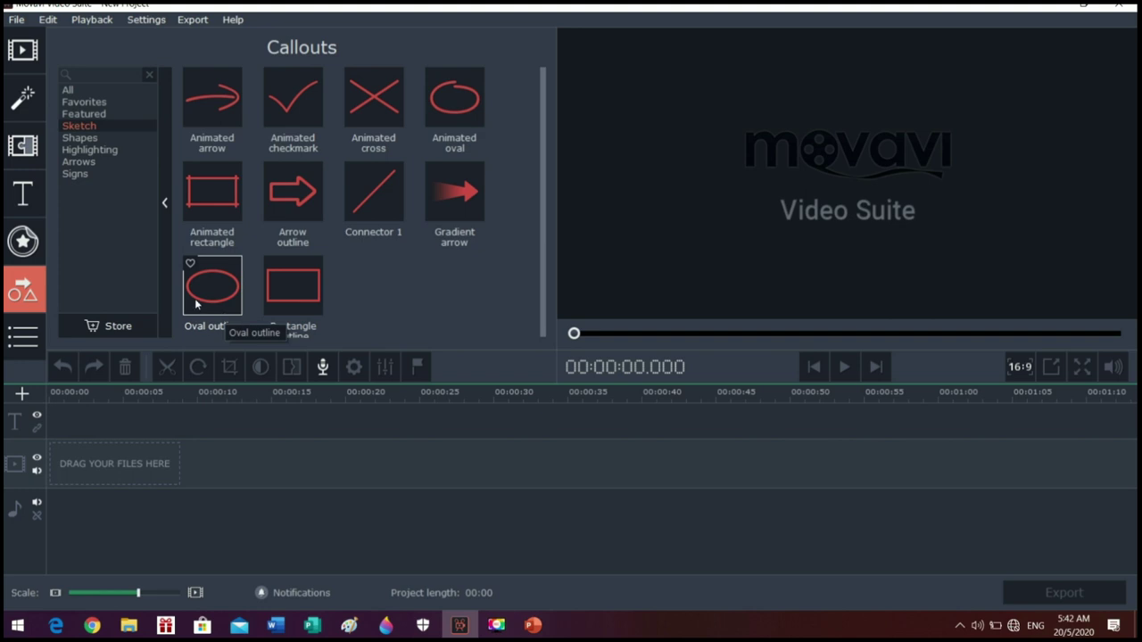
Find the Modern intro among the intro videos, preview it and add it at the start of the video track
left_click(23, 49)
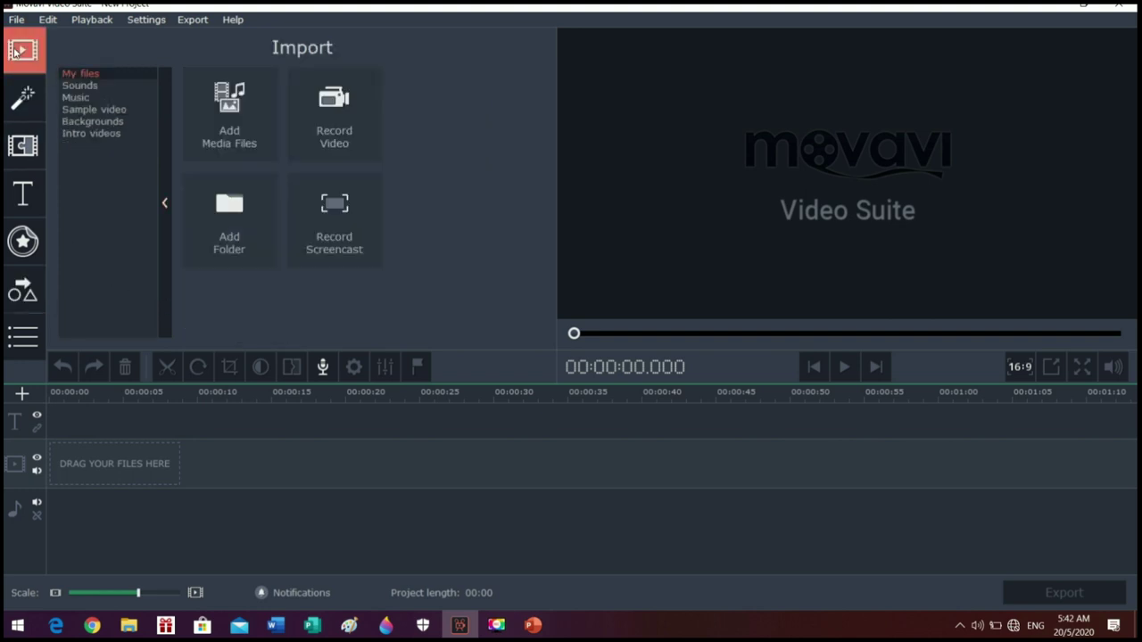
left_click(90, 110)
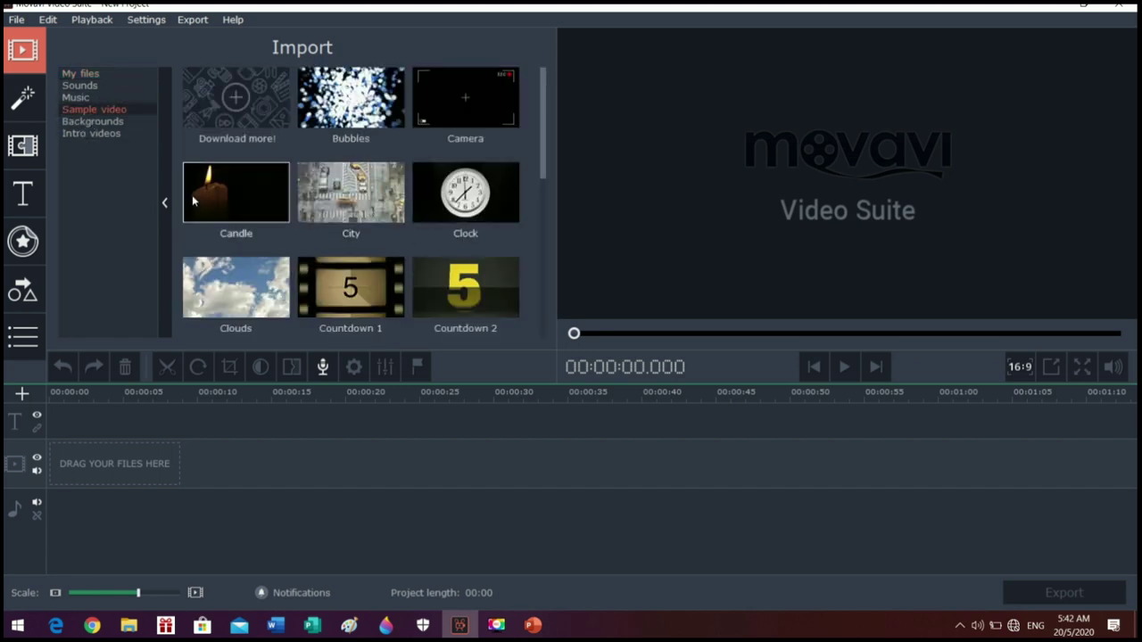
left_click(86, 134)
scroll(212, 167, "down", 1)
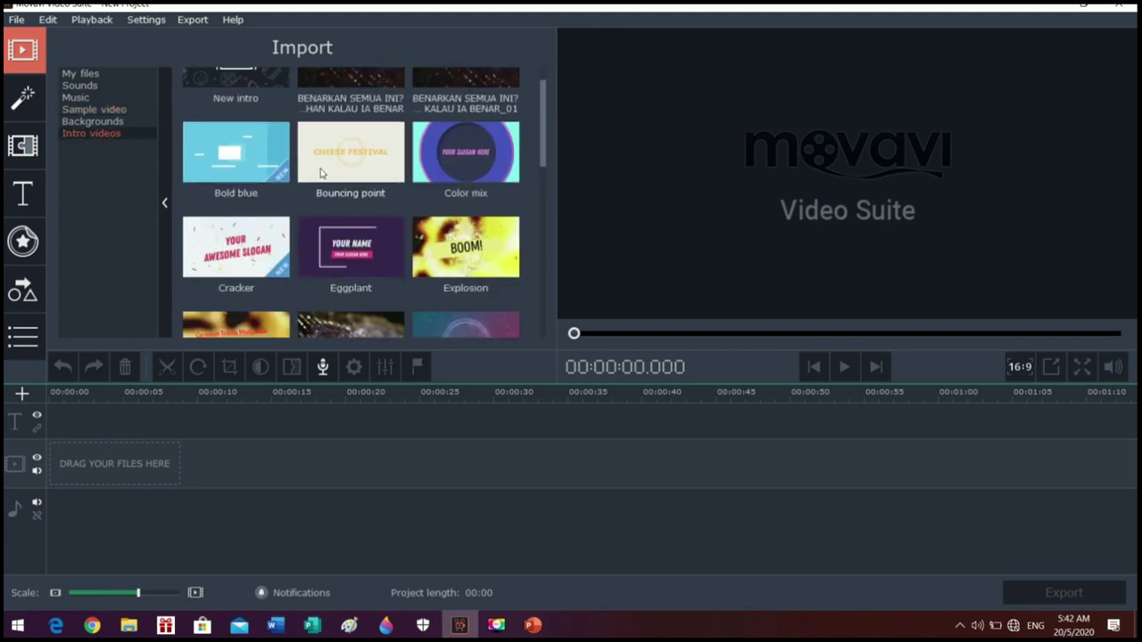
scroll(327, 199, "down", 7)
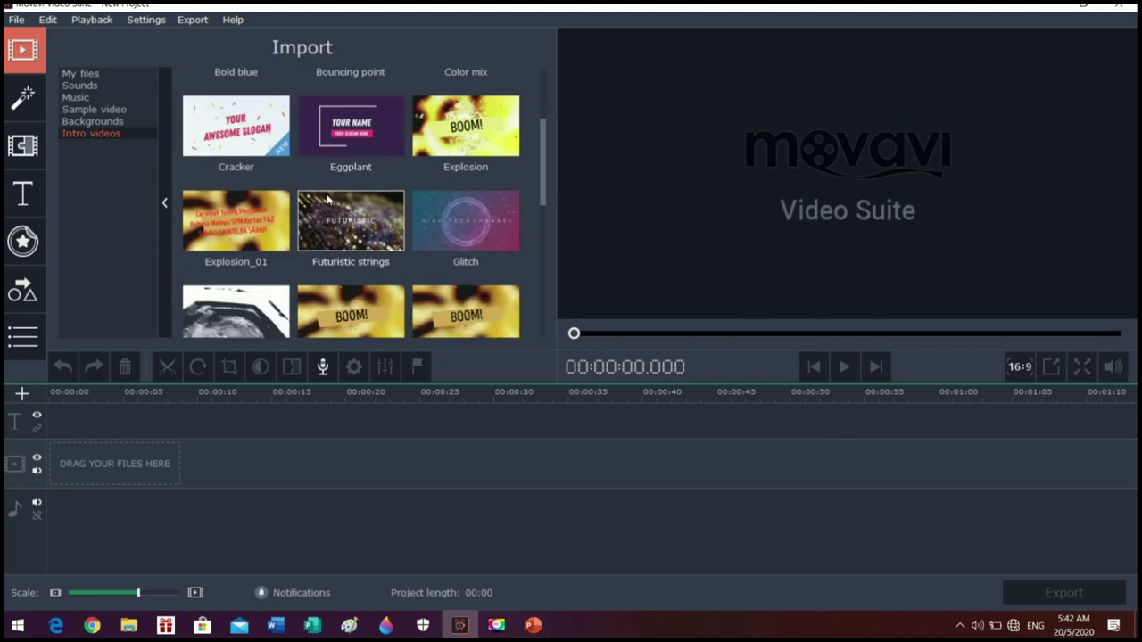
scroll(281, 230, "down", 3)
scroll(270, 229, "down", 1)
scroll(270, 228, "up", 1)
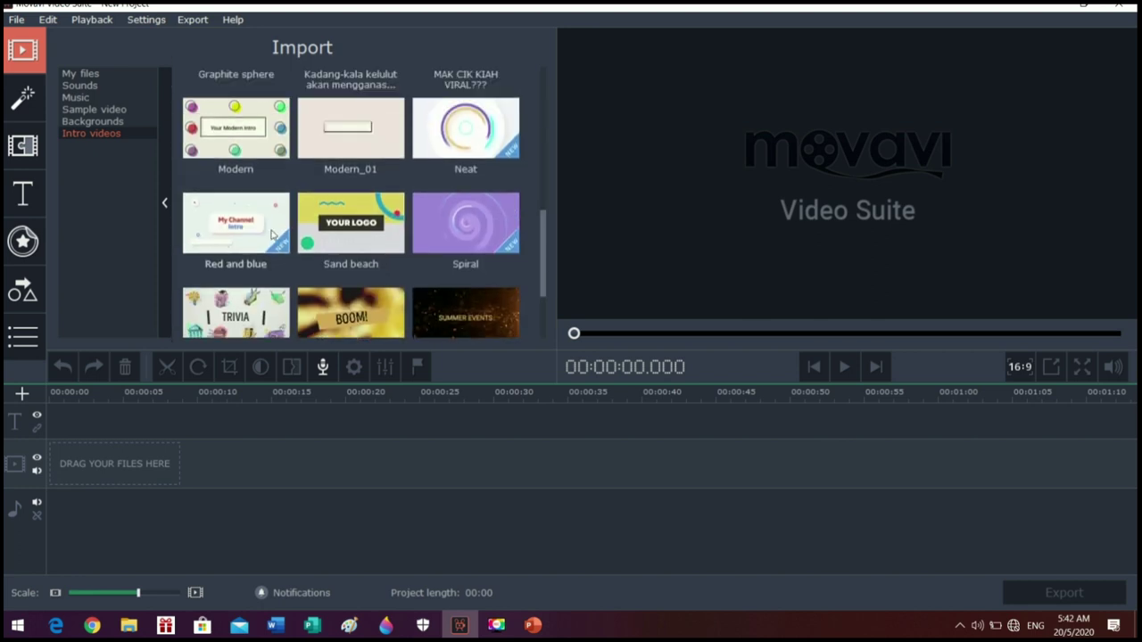
left_click(248, 138)
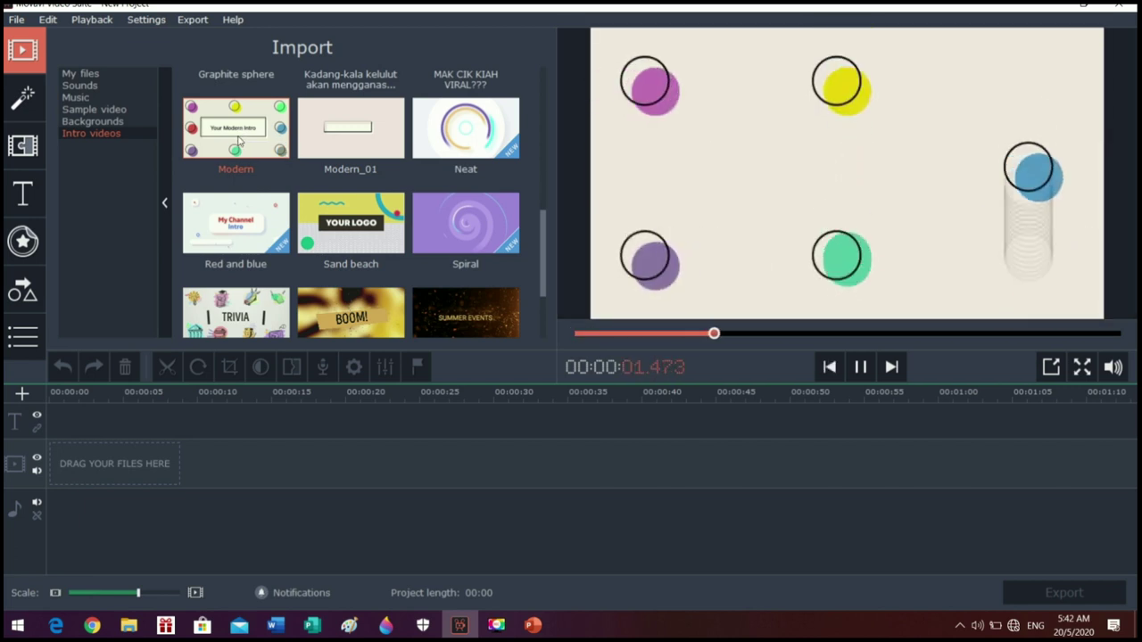
left_click_drag(239, 136, 60, 465)
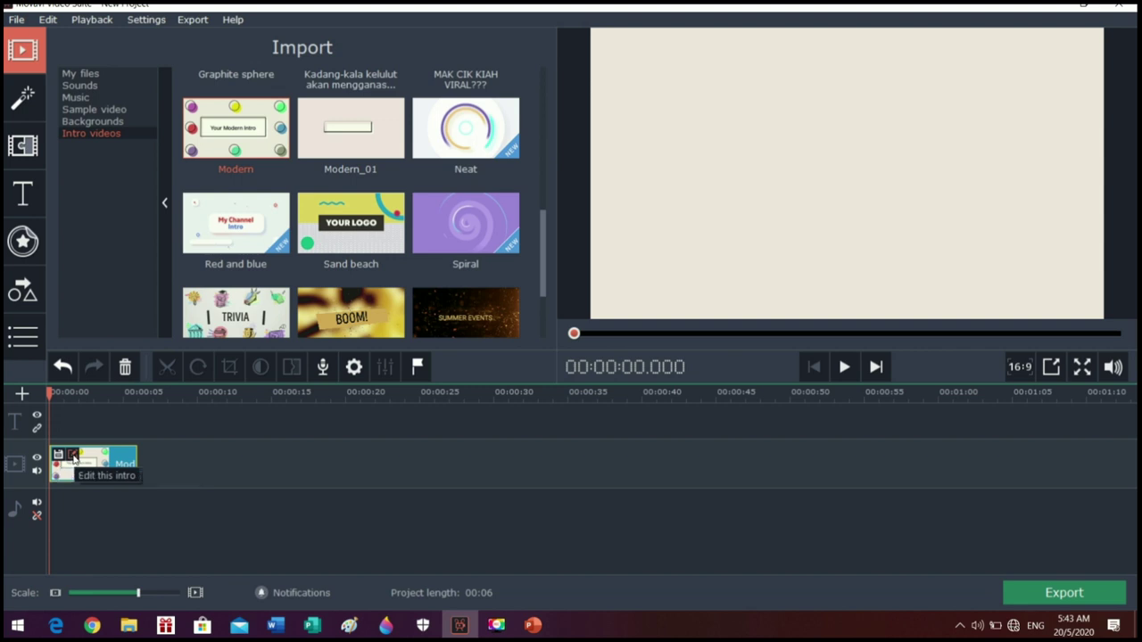
Edit the Modern intro on the timeline, replacing its title text with the person's name and nickname in capital letters
left_click(74, 456)
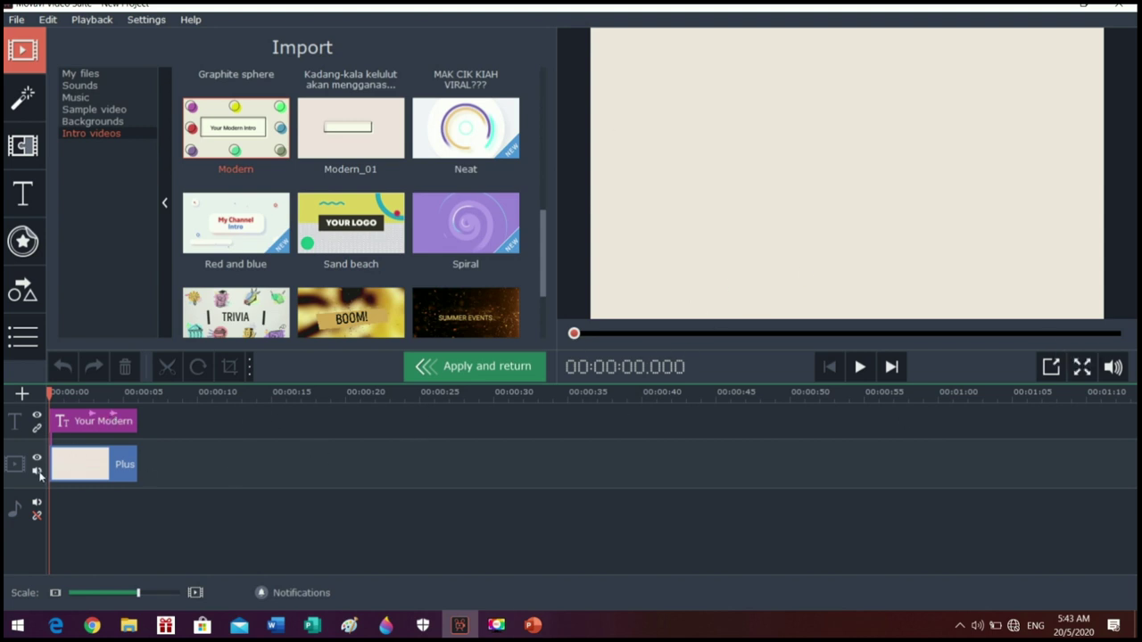
left_click(100, 423)
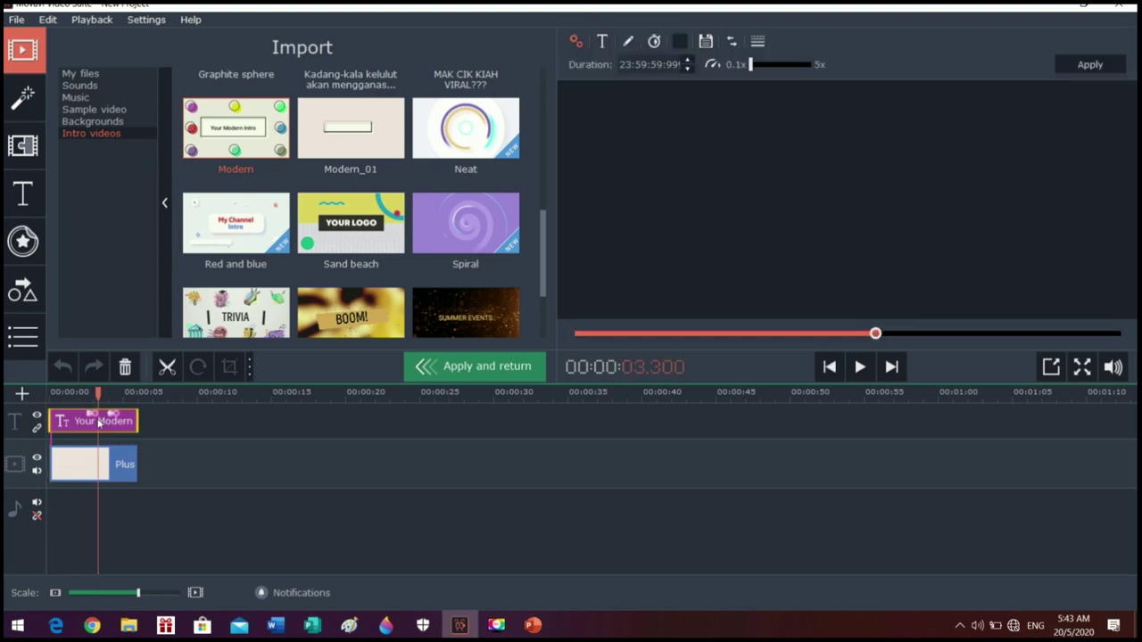
double_click(813, 198)
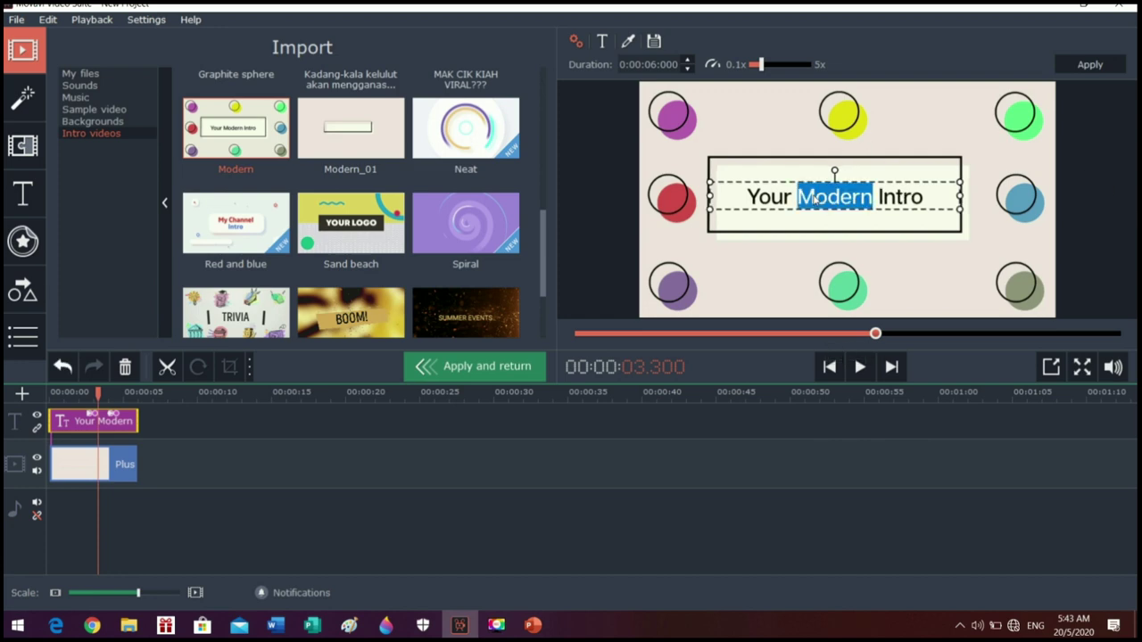
triple_click(814, 199)
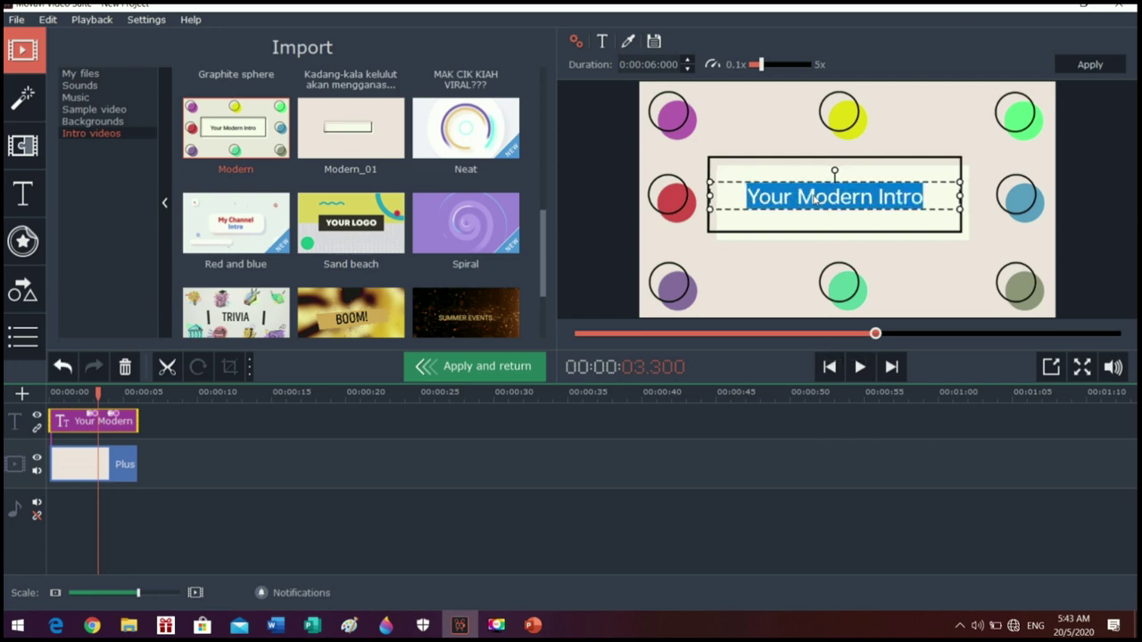
type("raha")
key("BackSpace")
key("BackSpace")
key("BackSpace")
key("BackSpace")
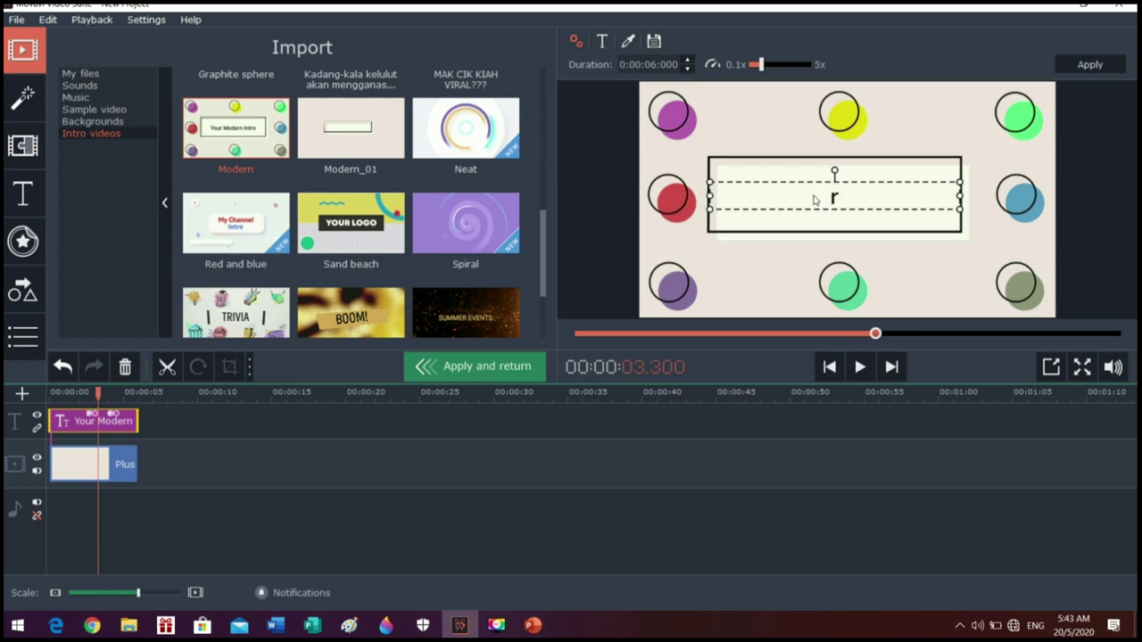
type("RAHAM SI COMEL")
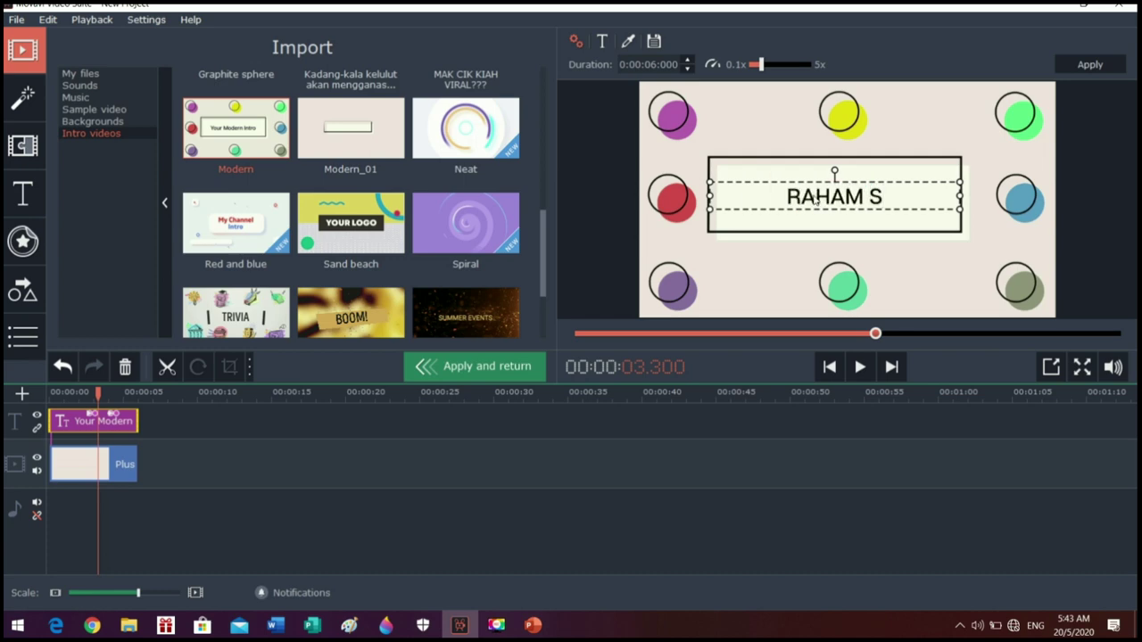
key("BackSpace")
key("BackSpace")
key("BackSpace")
key("BackSpace")
key("BackSpace")
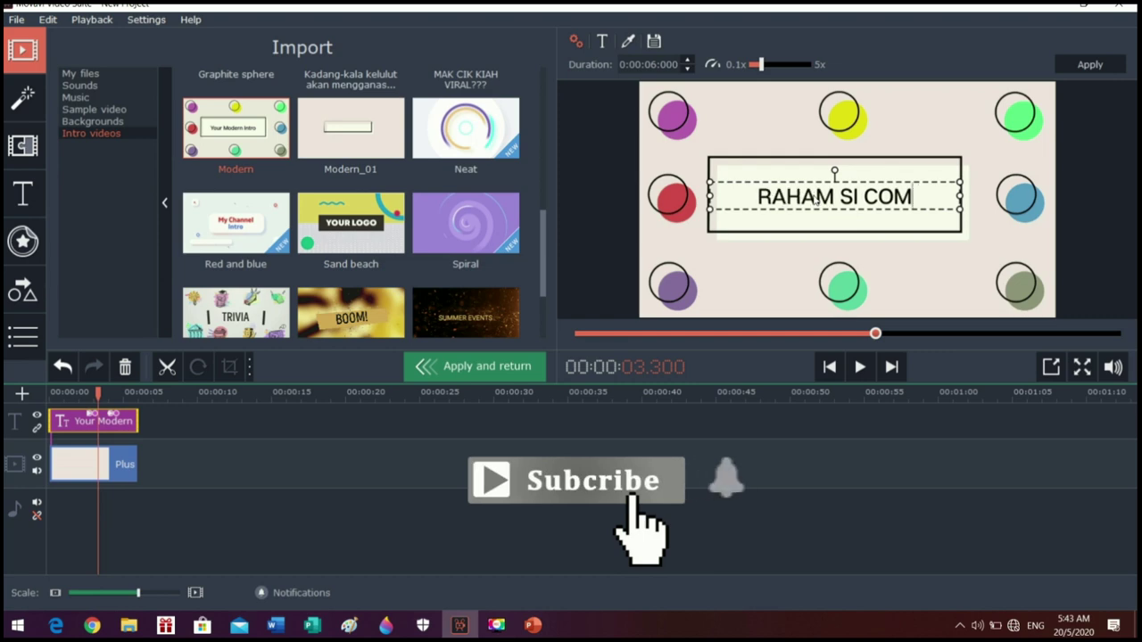
type("I AISY")
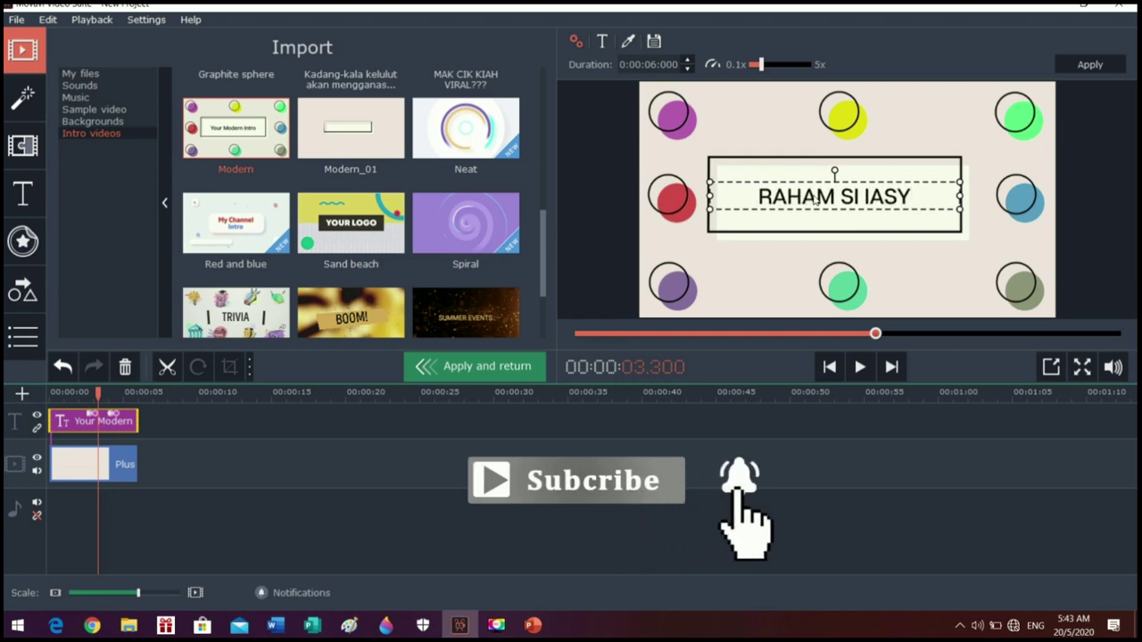
key("BackSpace")
key("BackSpace")
key("BackSpace")
key("BackSpace")
type("AISY")
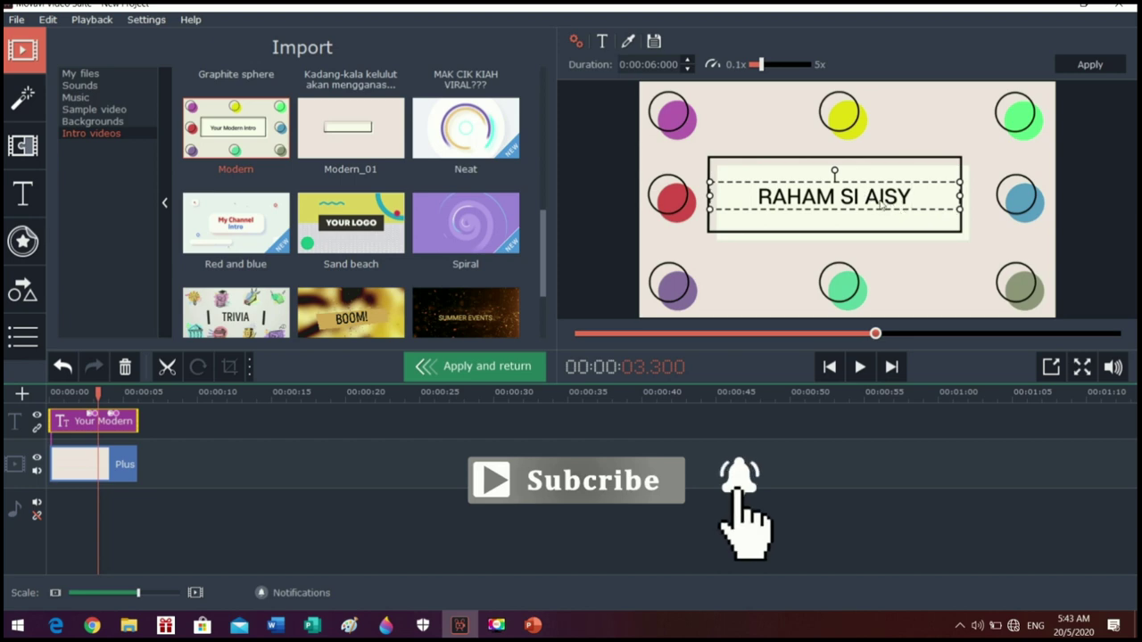
Set the intro title's font size to 120
left_click(601, 41)
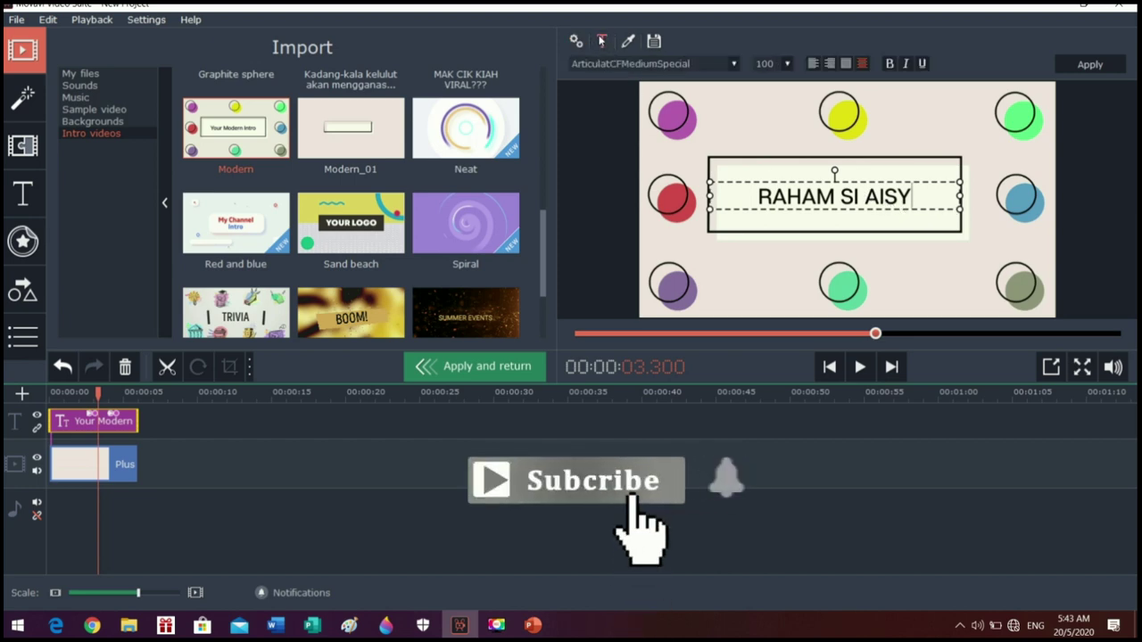
left_click(787, 64)
scroll(781, 114, "down", 3)
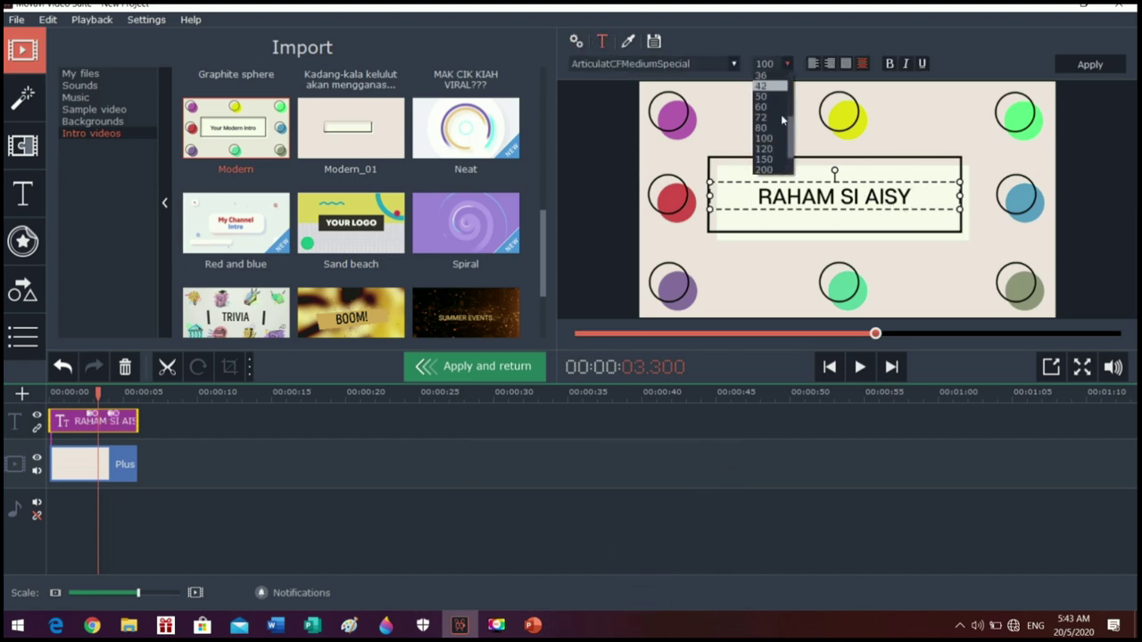
left_click(764, 150)
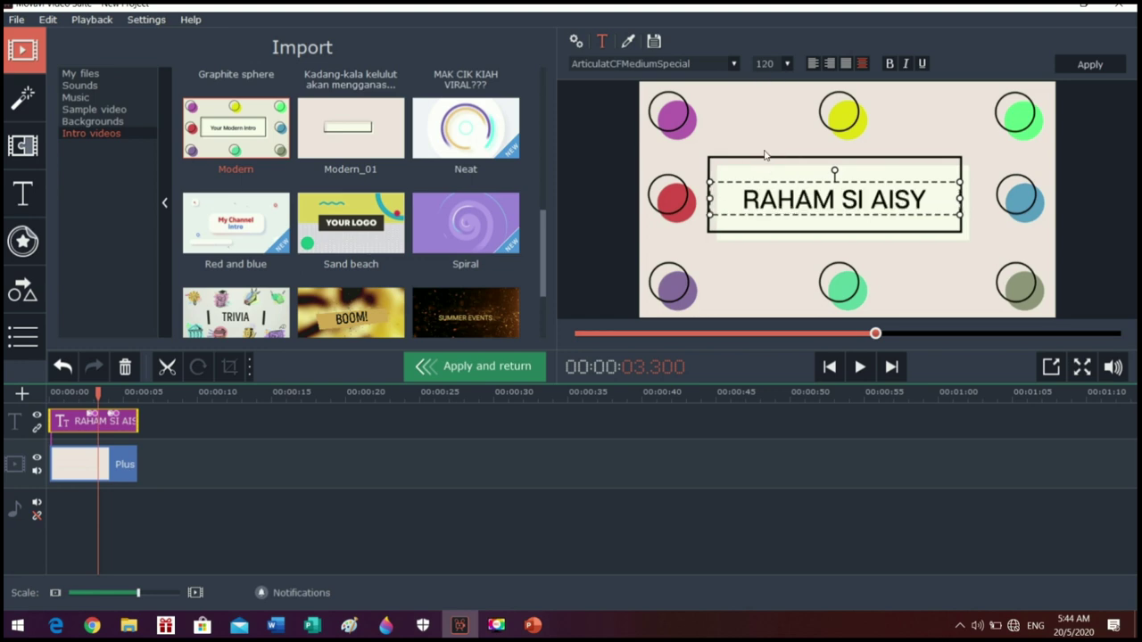
Change the intro title's font to BERNIER Regular
left_click(631, 43)
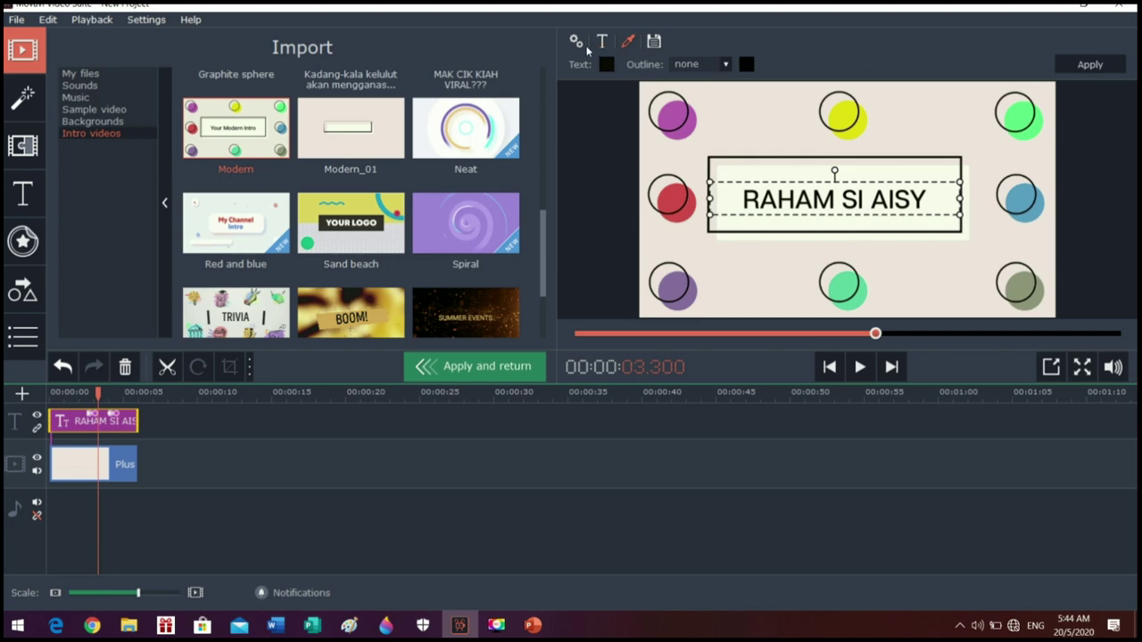
left_click(601, 42)
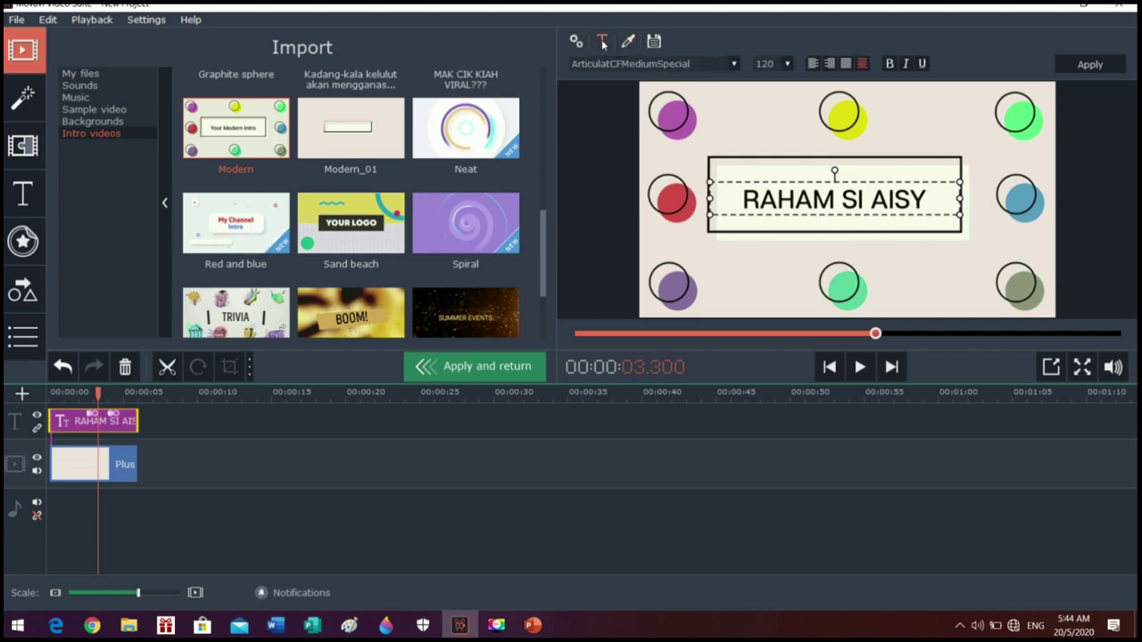
left_click(734, 64)
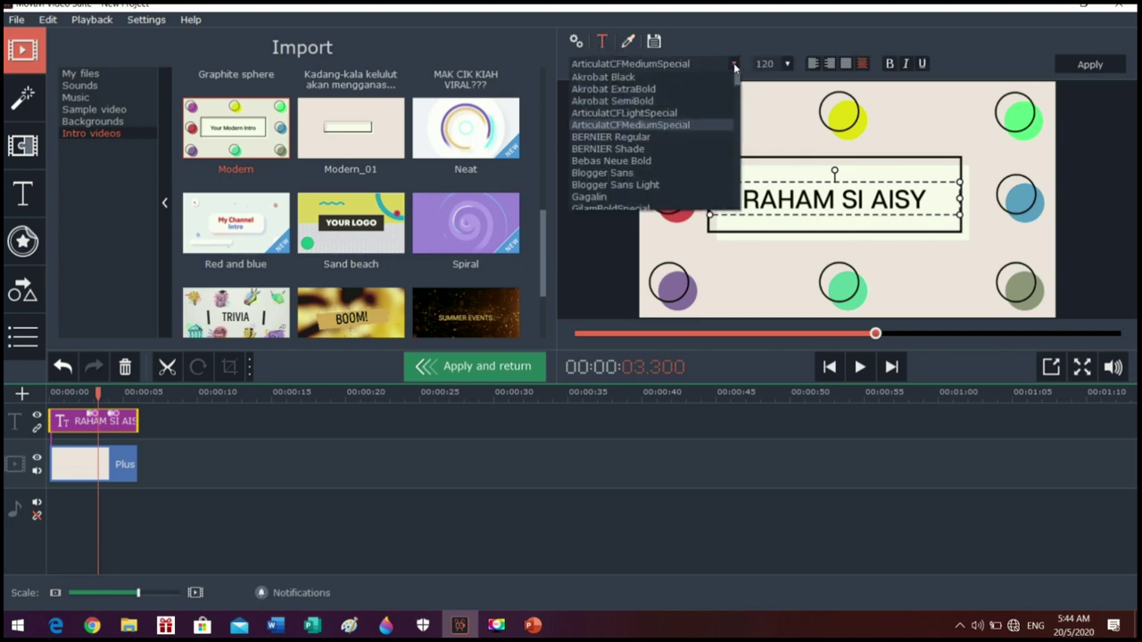
left_click(616, 136)
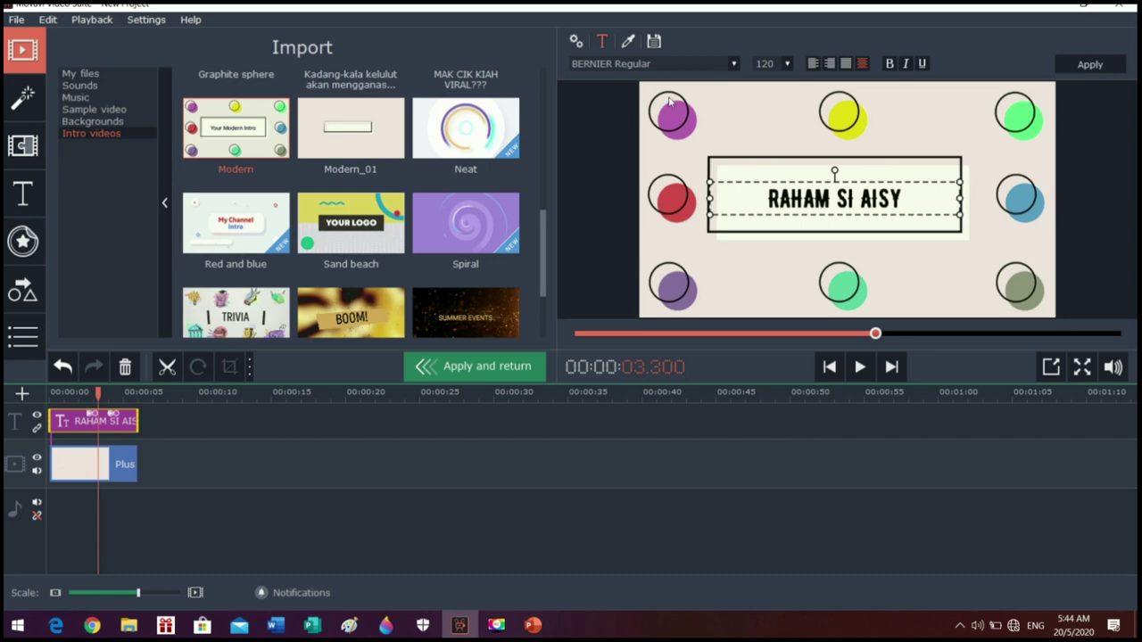
Correct the first word of the intro title by replacing its letter H with G
left_click(803, 195)
key("BackSpace")
type("G")
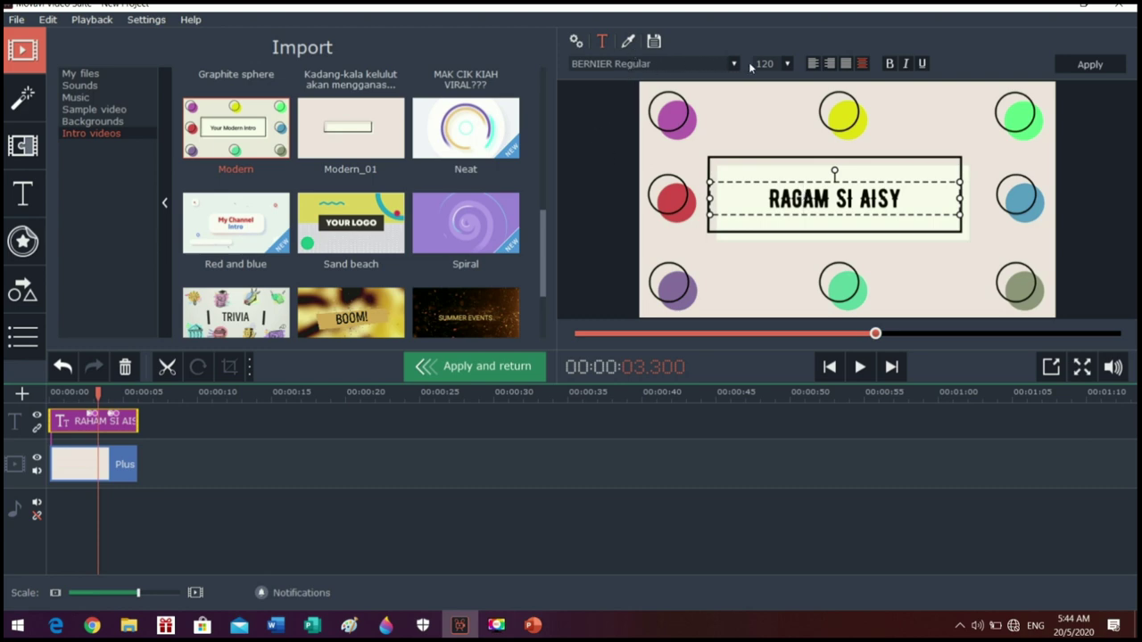
Enlarge the intro title's font size to 150
left_click(784, 67)
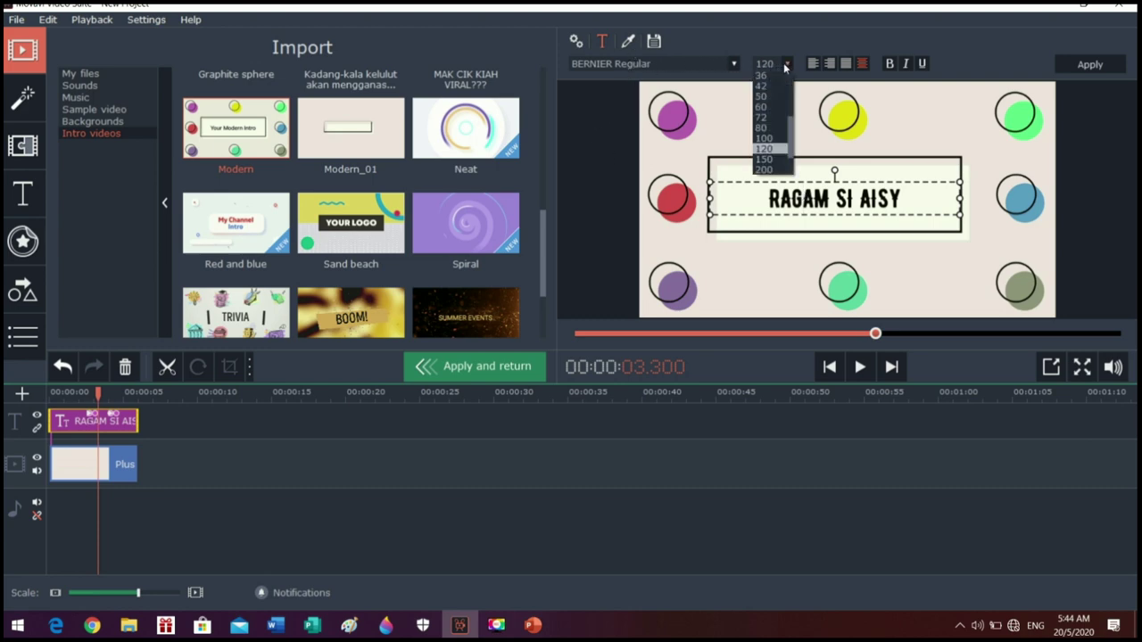
left_click(768, 163)
double_click(837, 194)
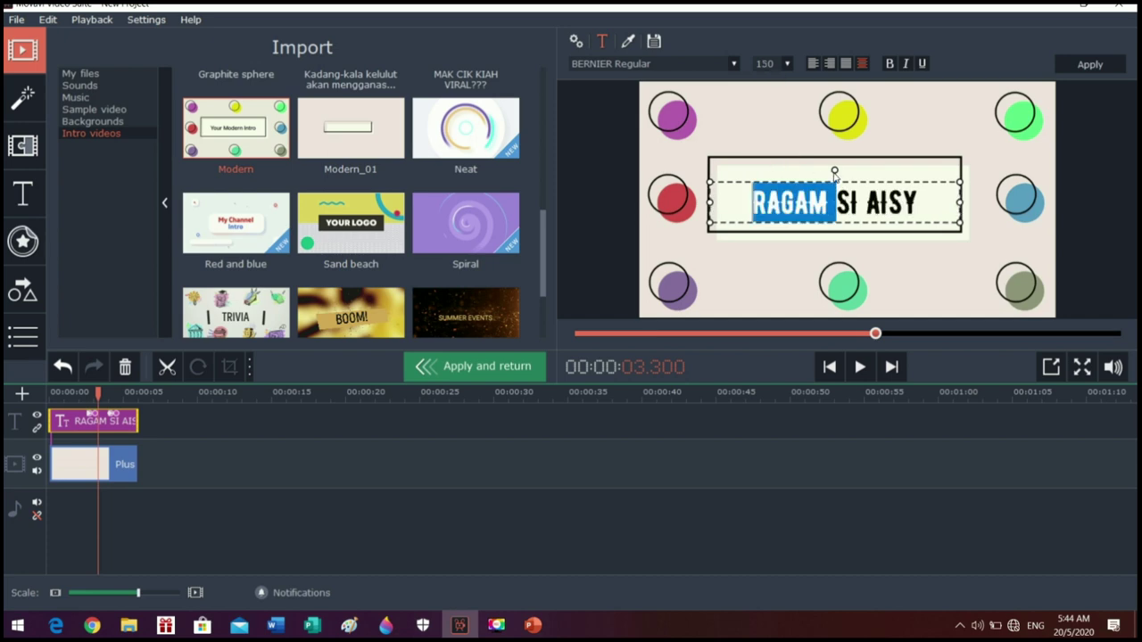
left_click(828, 205)
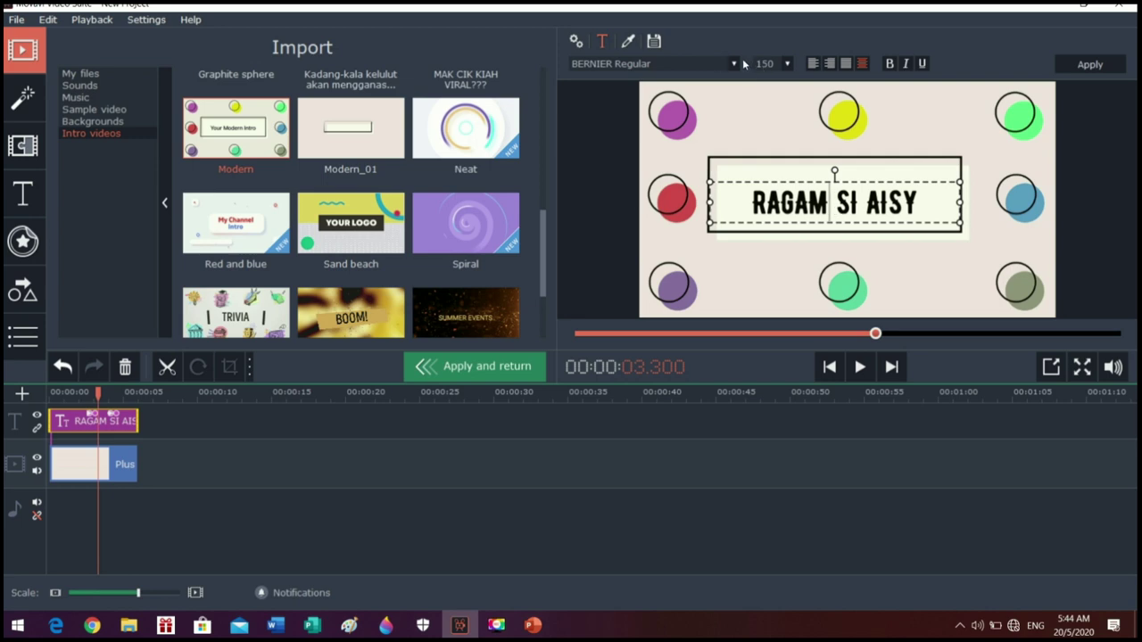
Select the whole intro title text and color it dark red, #b70f0a
left_click(628, 41)
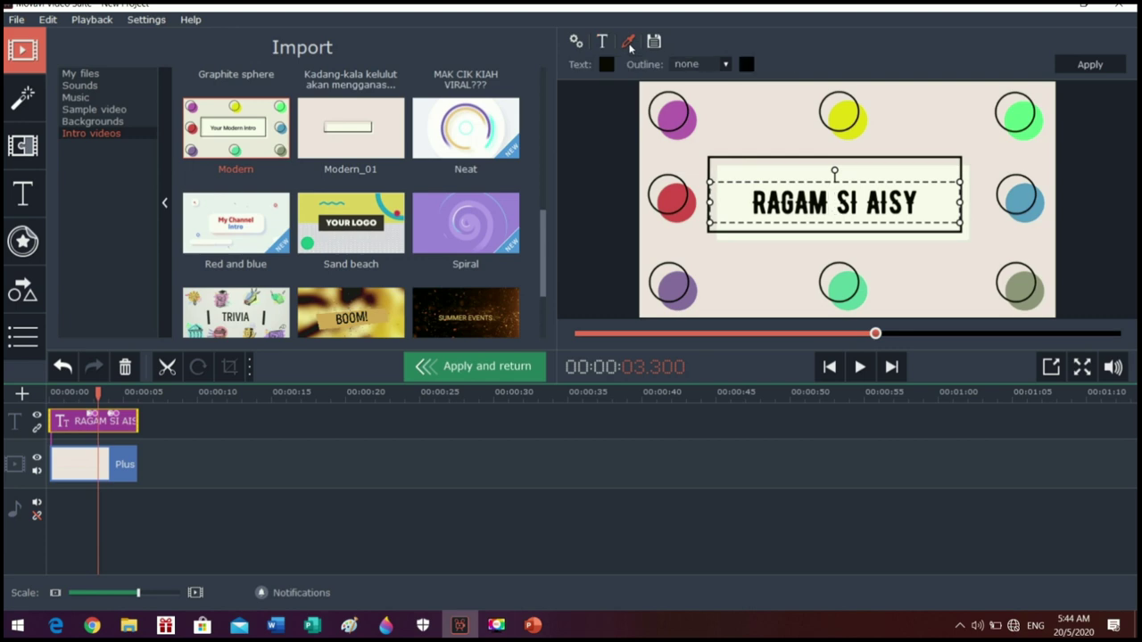
left_click(606, 65)
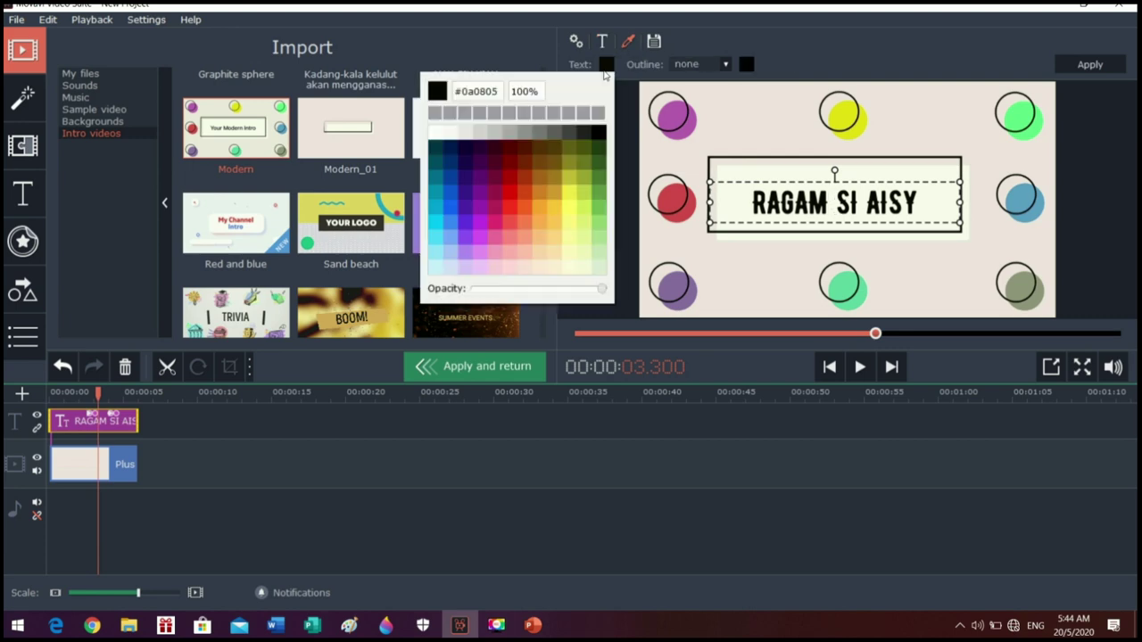
left_click(796, 203)
left_click_drag(739, 192, 958, 207)
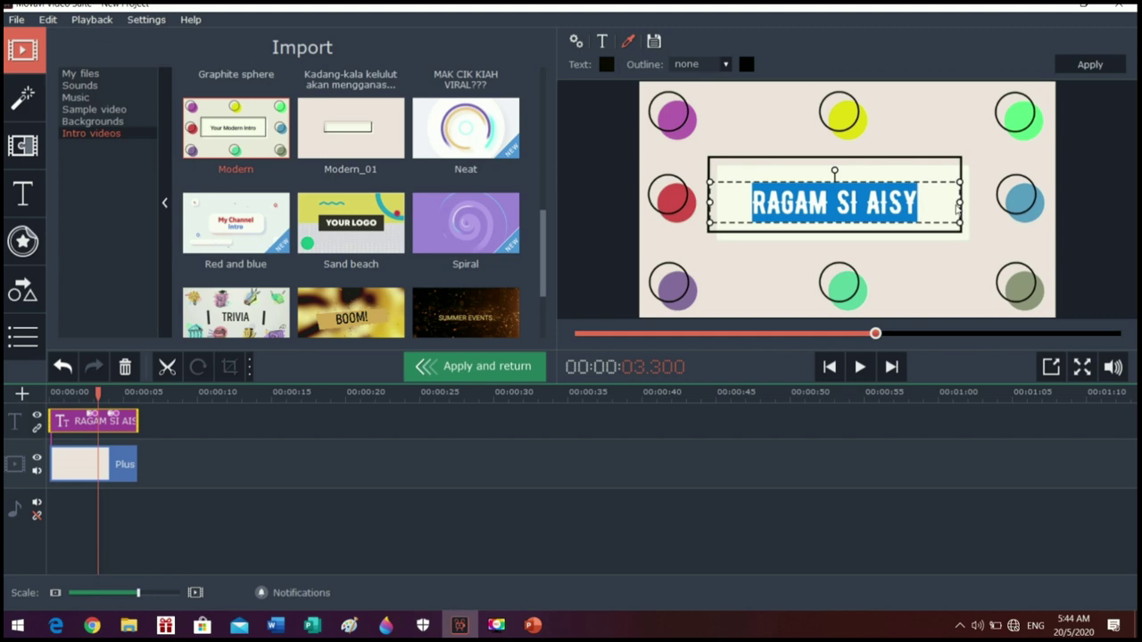
left_click(606, 66)
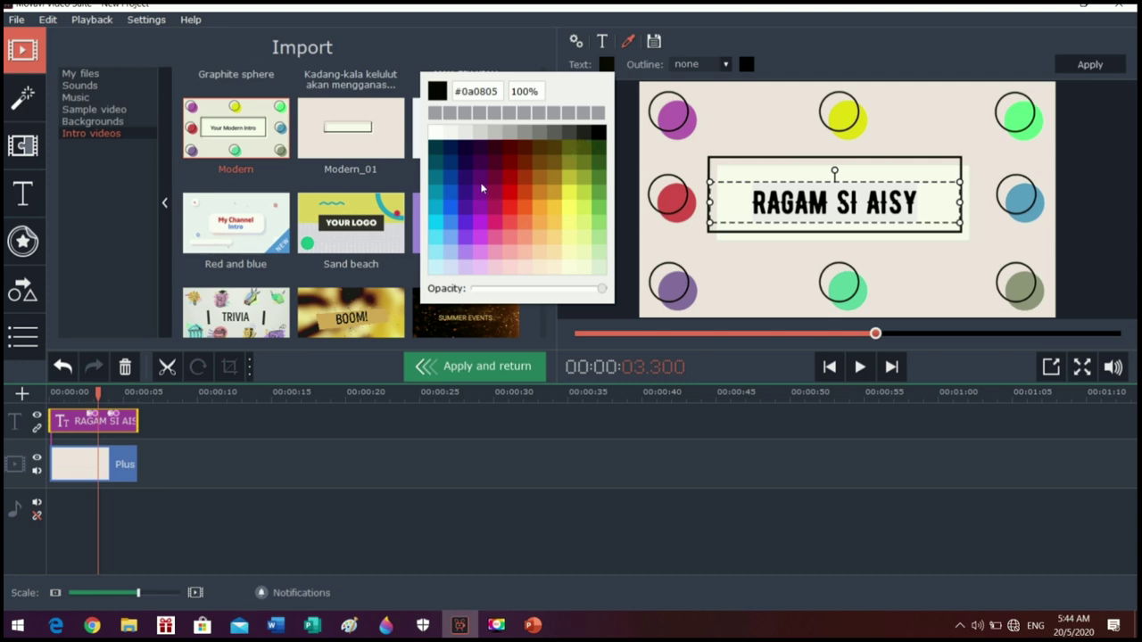
left_click(508, 177)
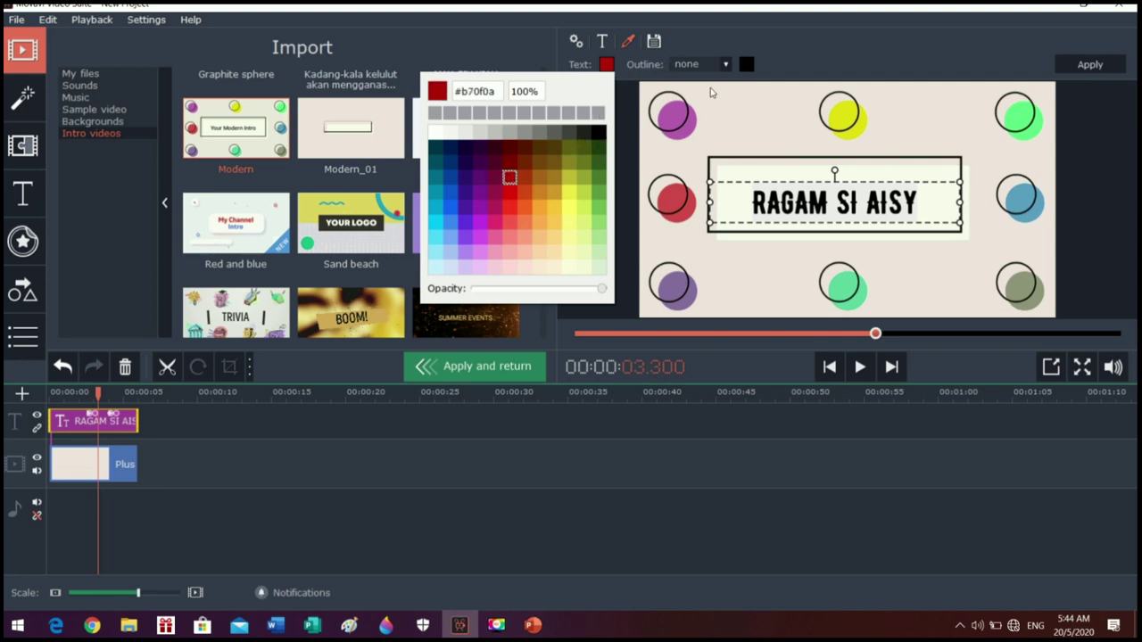
left_click(804, 66)
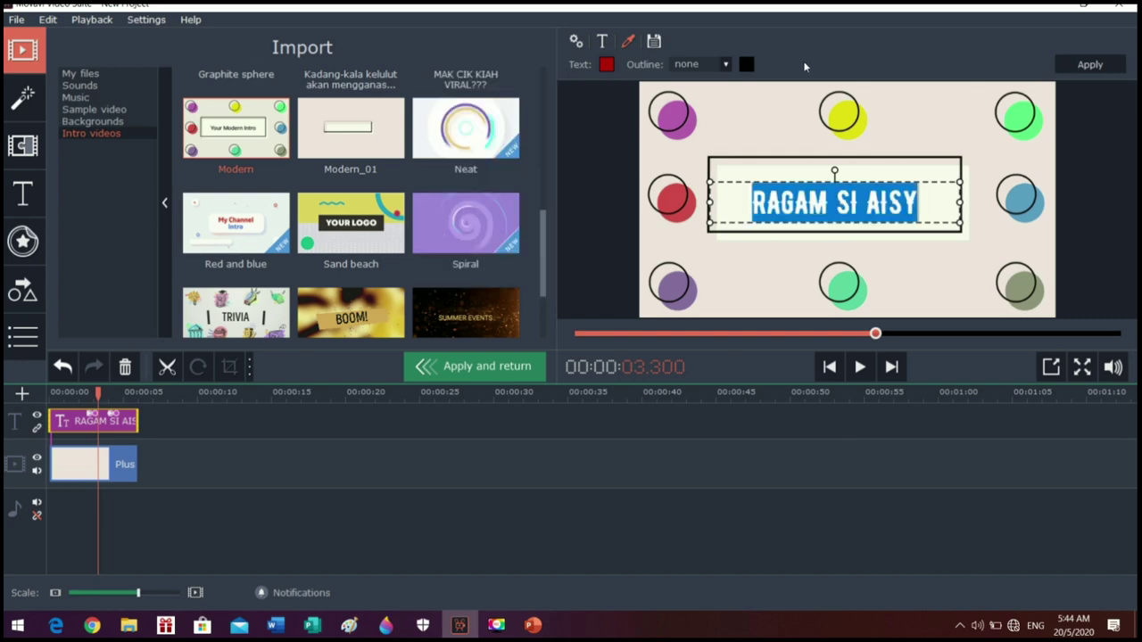
left_click(830, 206)
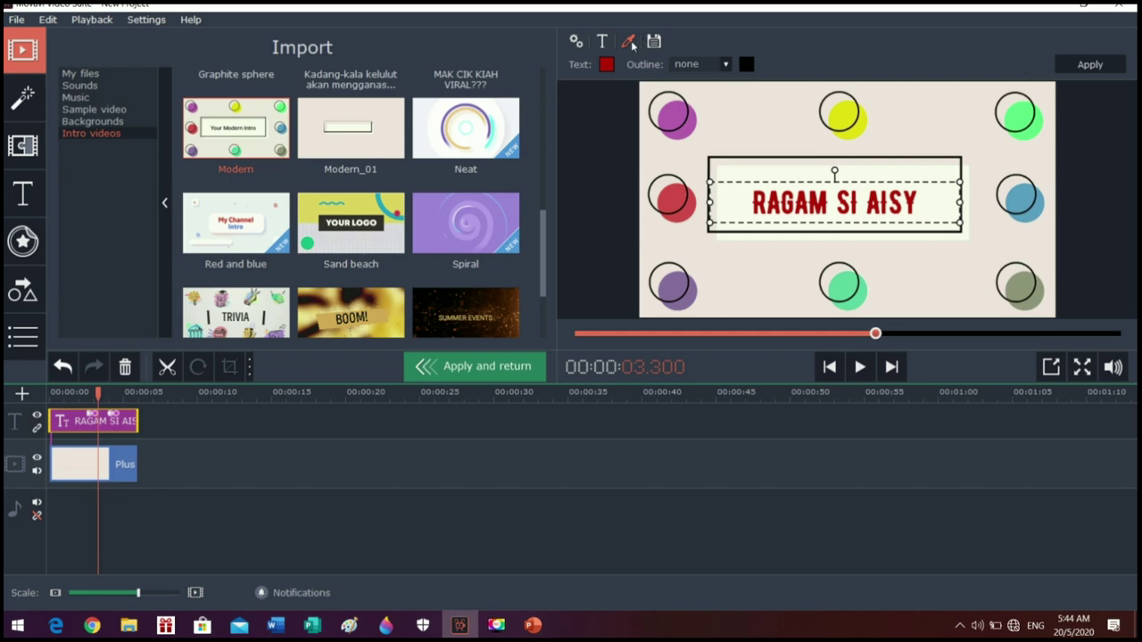
Give the intro title the thickest outline, trying the olive color #8c8525 before choosing black, #000000
left_click(725, 64)
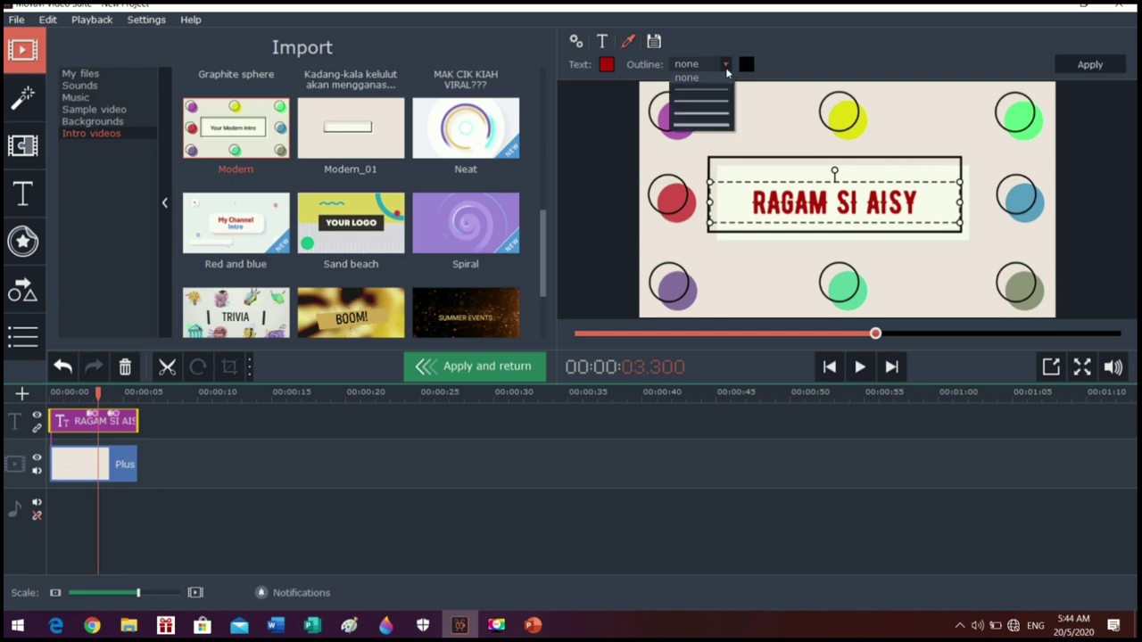
left_click(715, 127)
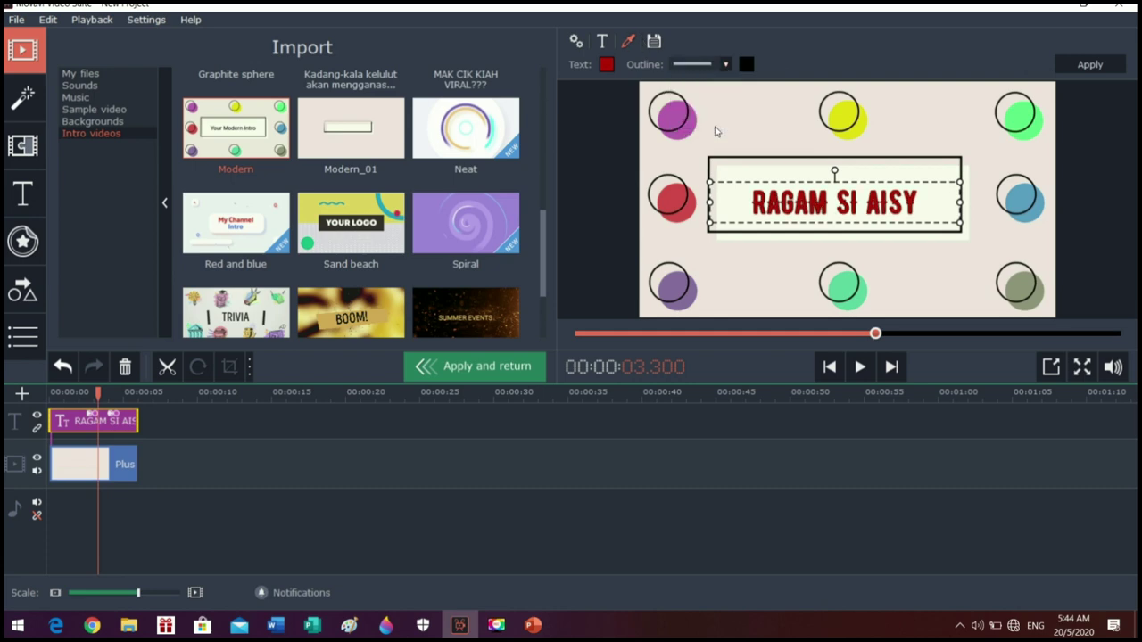
left_click(746, 65)
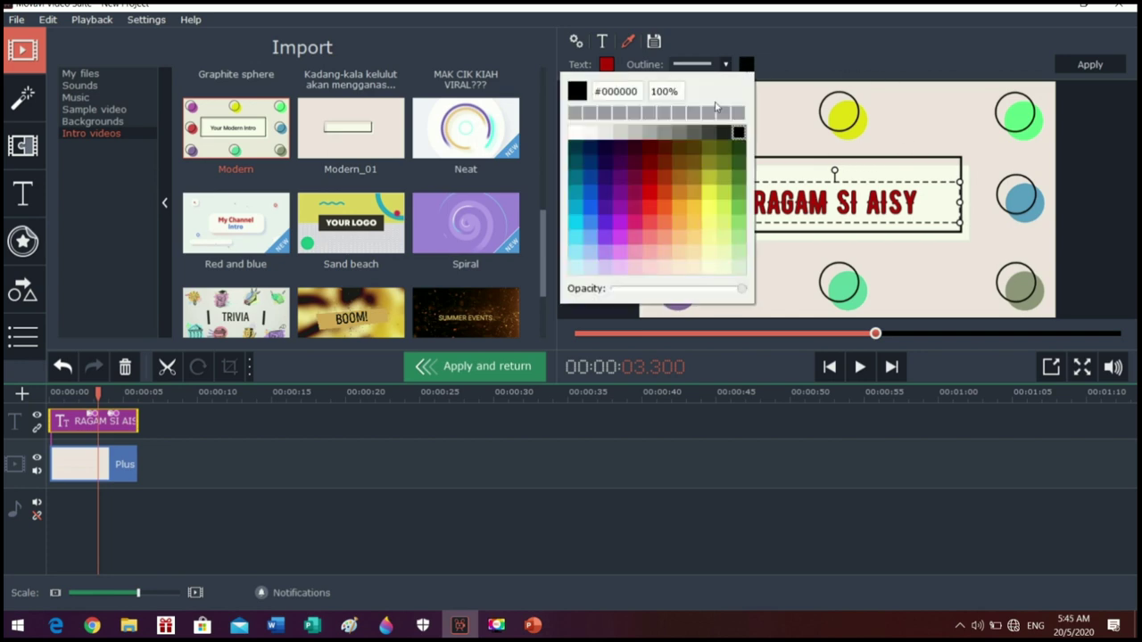
left_click(709, 163)
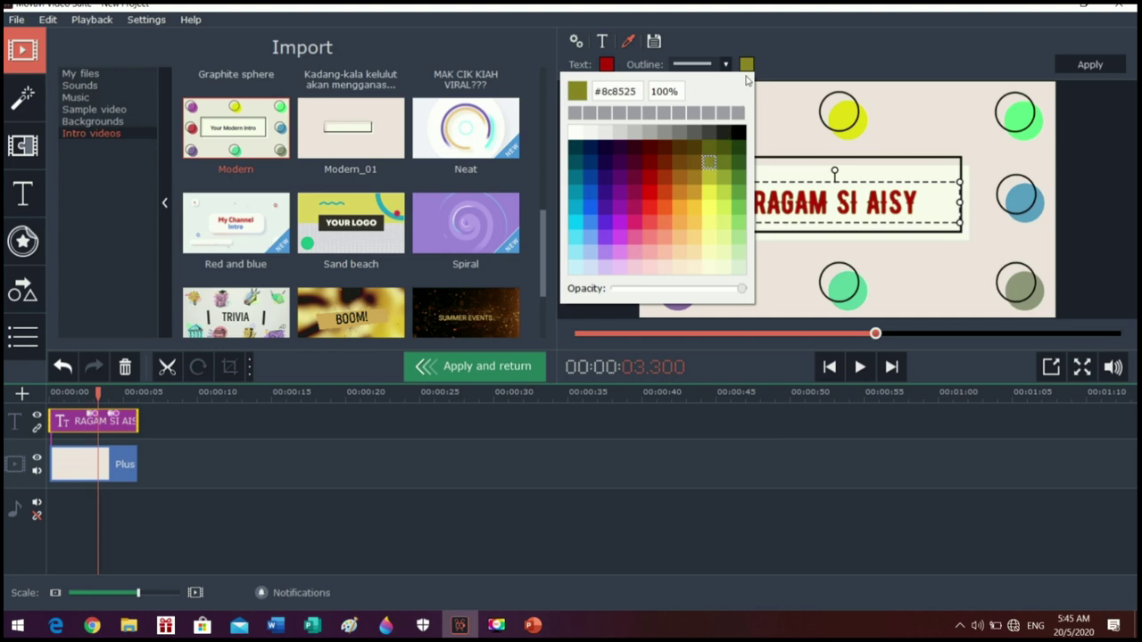
left_click(739, 133)
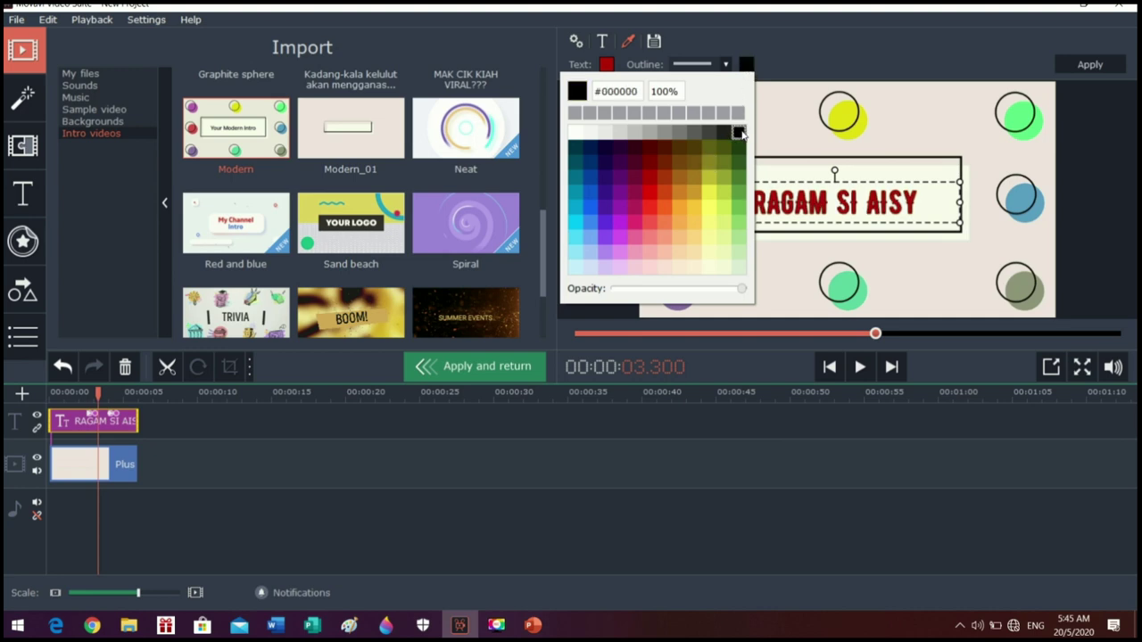
left_click(802, 102)
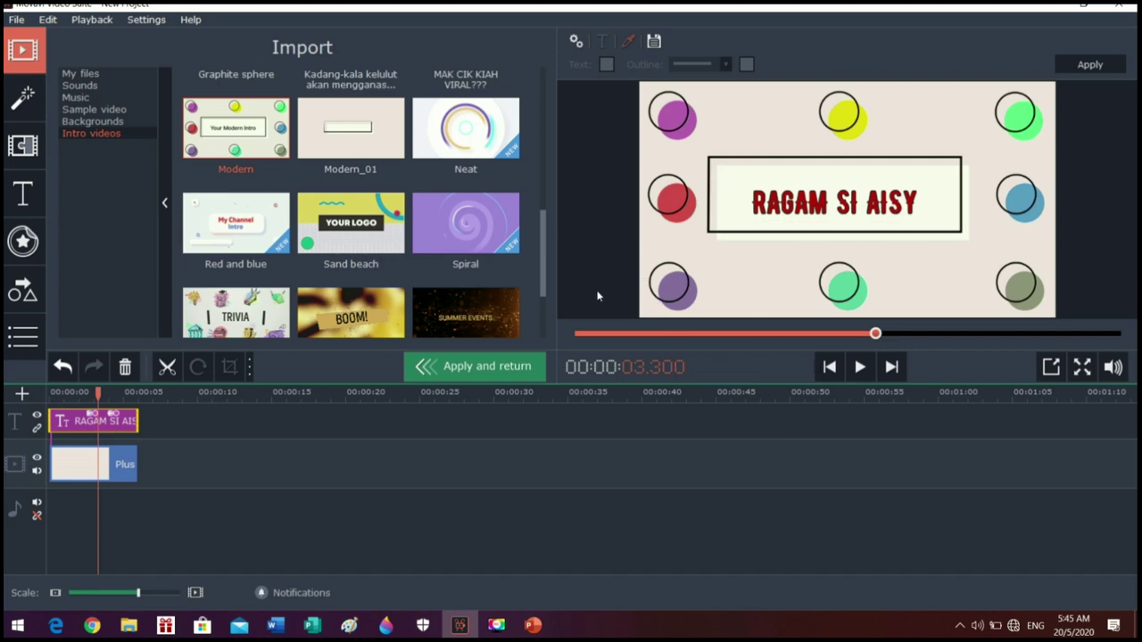
Preview the customized Modern intro from its start, apply the changes and return to the main timeline
left_click(582, 337)
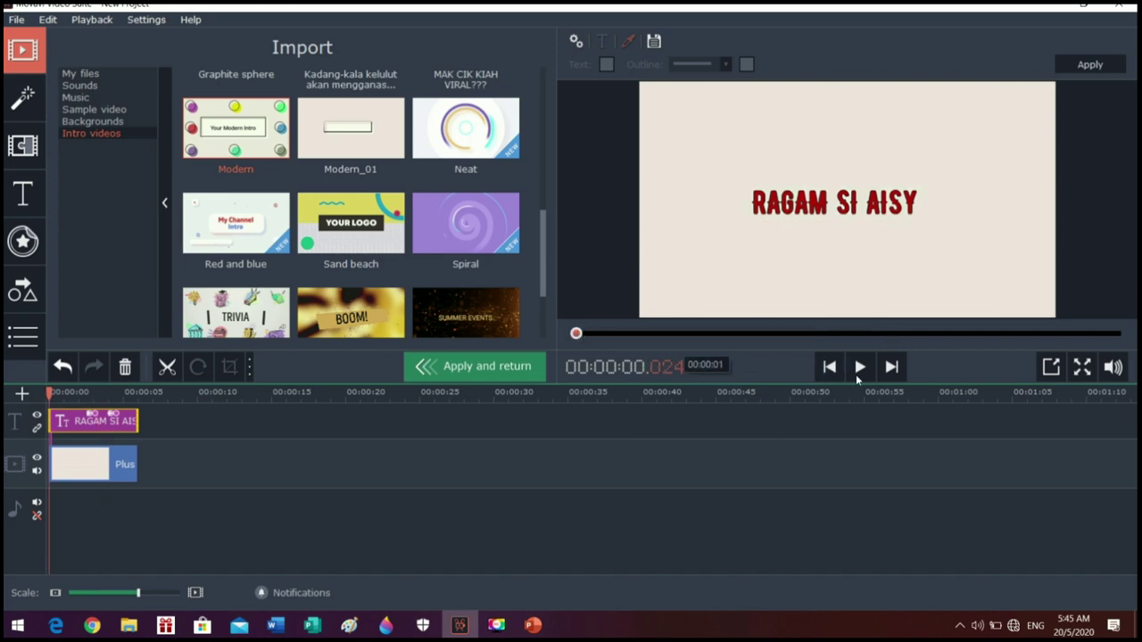
left_click(862, 370)
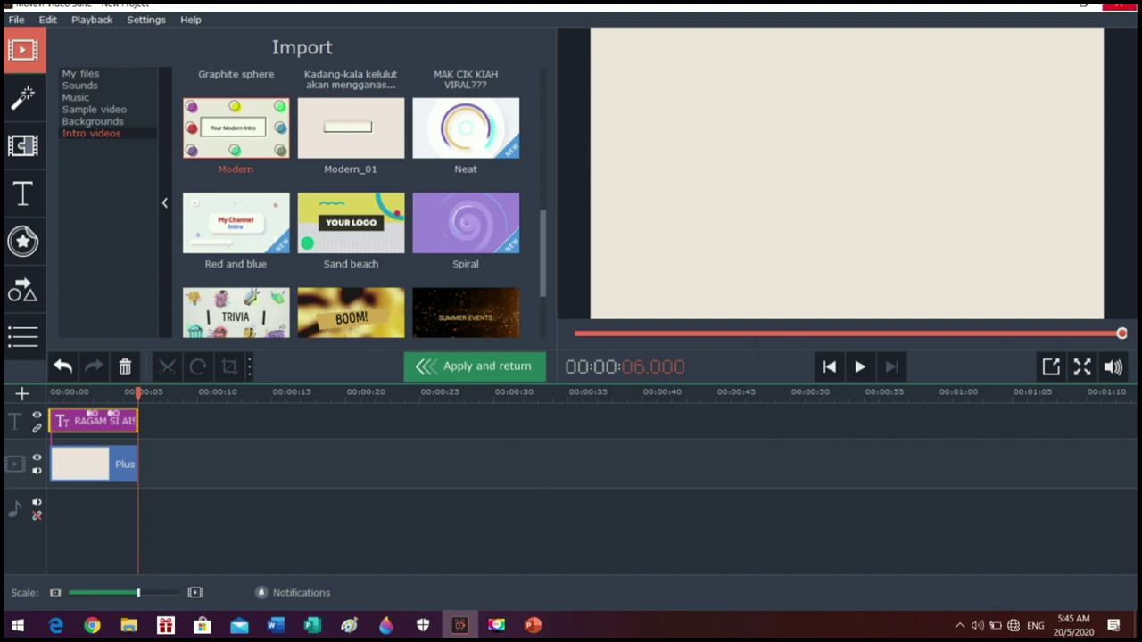
left_click(523, 367)
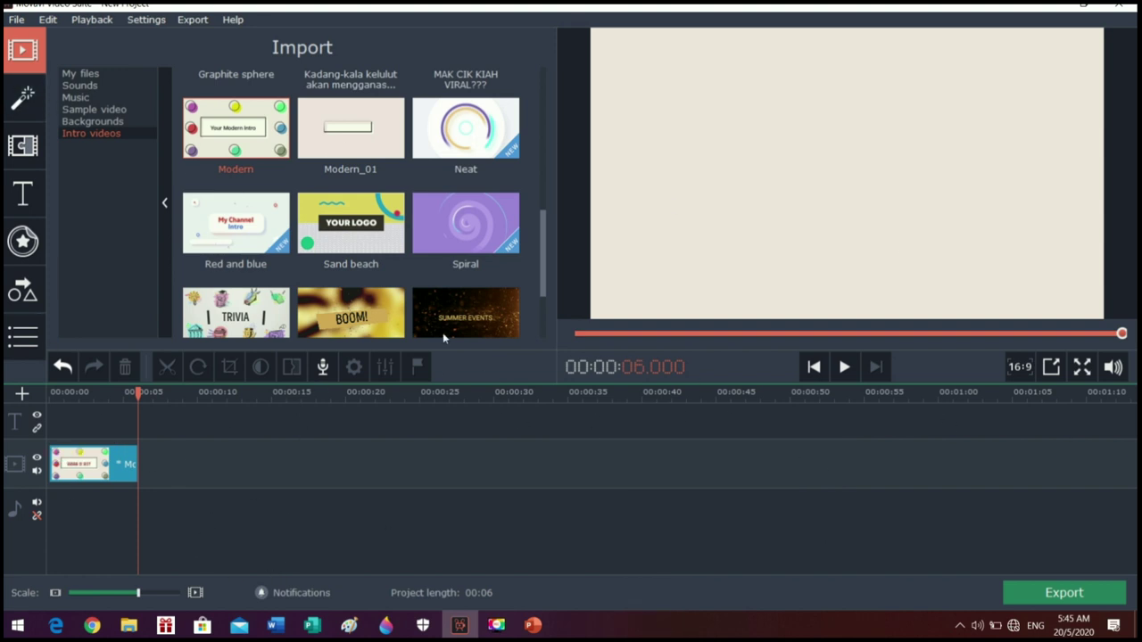
Import the media file VID20200128184254.mp4 from the Desktop, placing it after the intro on the video track
left_click(81, 74)
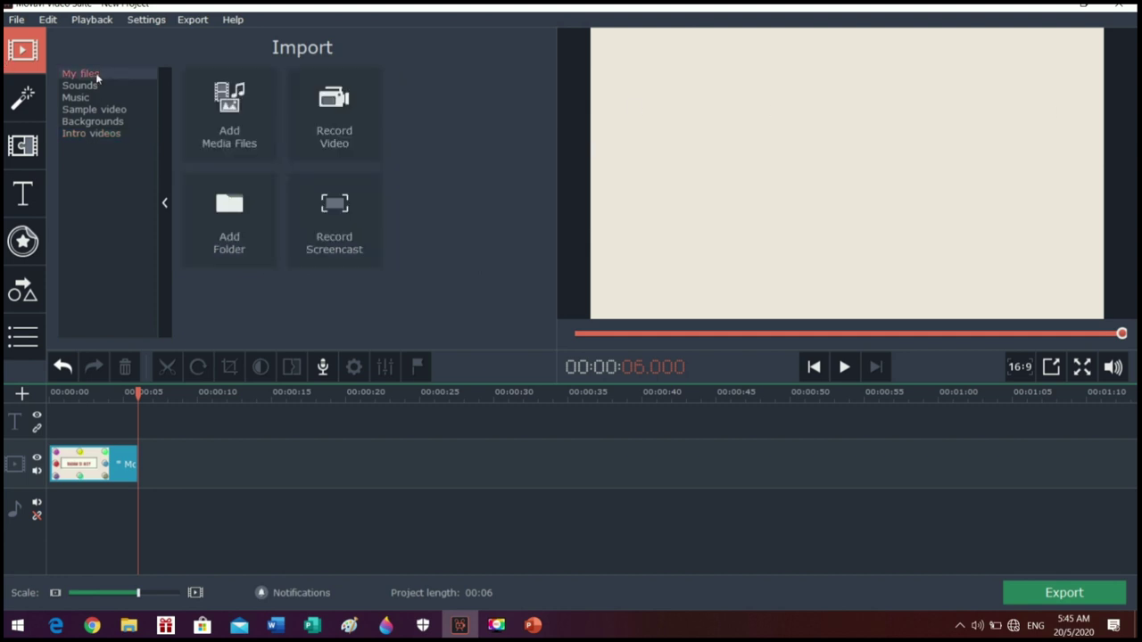
left_click(255, 129)
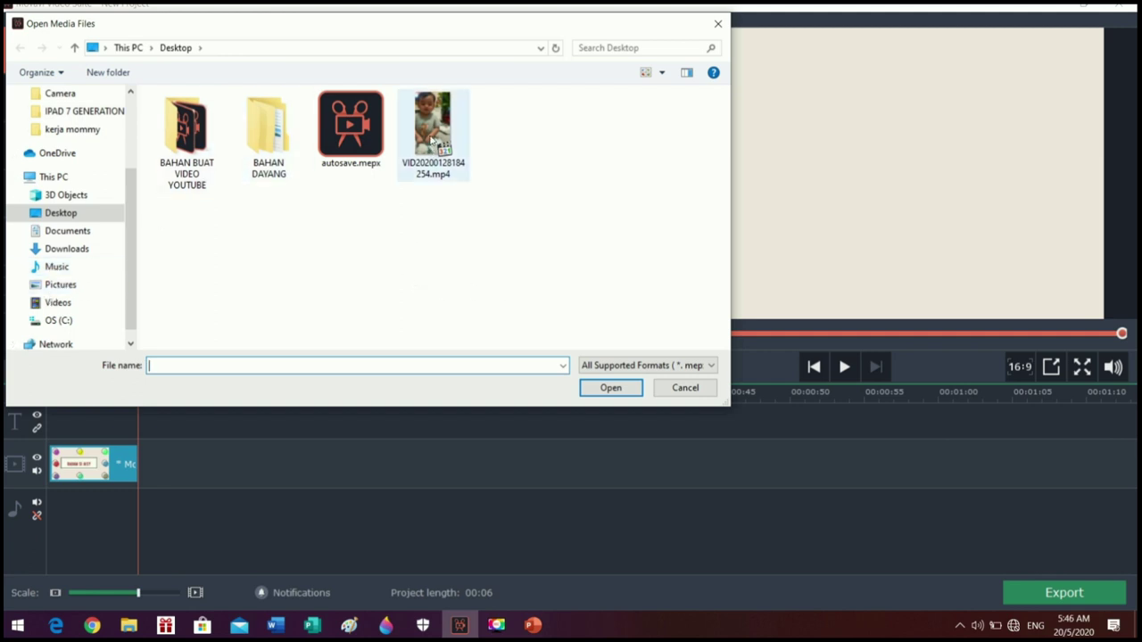
left_click(434, 141)
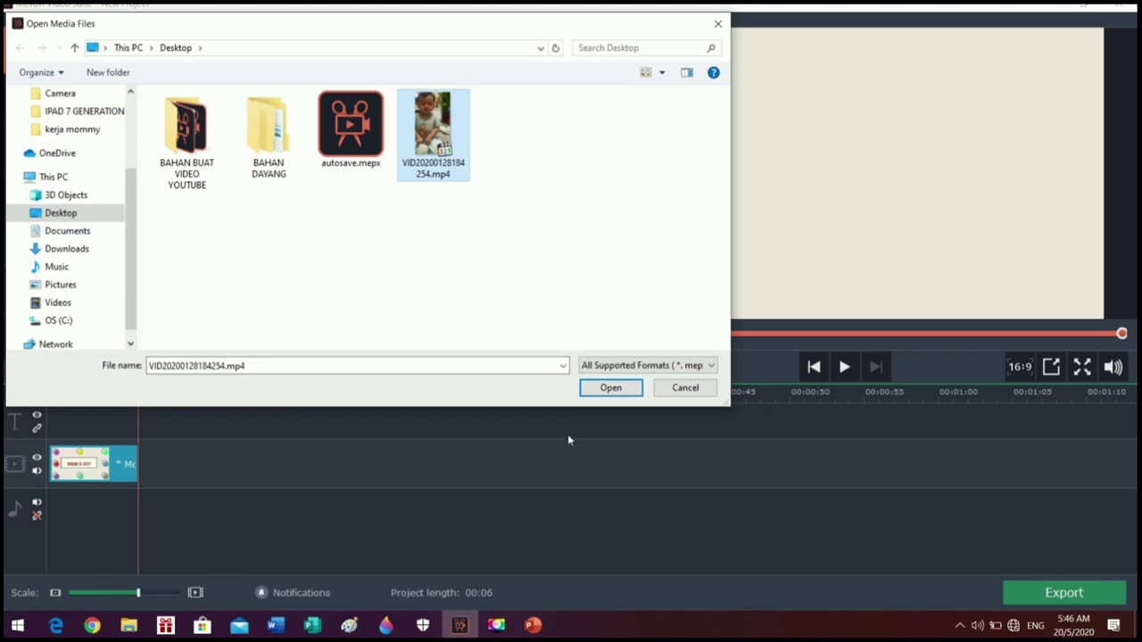
left_click(595, 392)
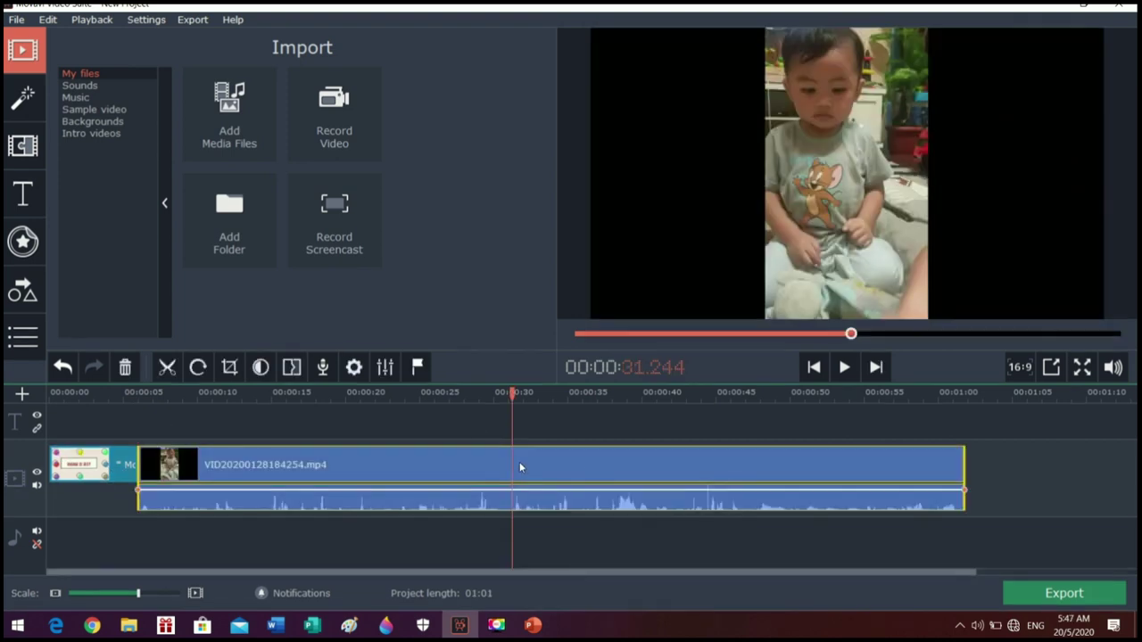
Play the imported video clip from its beginning just after the intro, and restart its playback from there
left_click(145, 394)
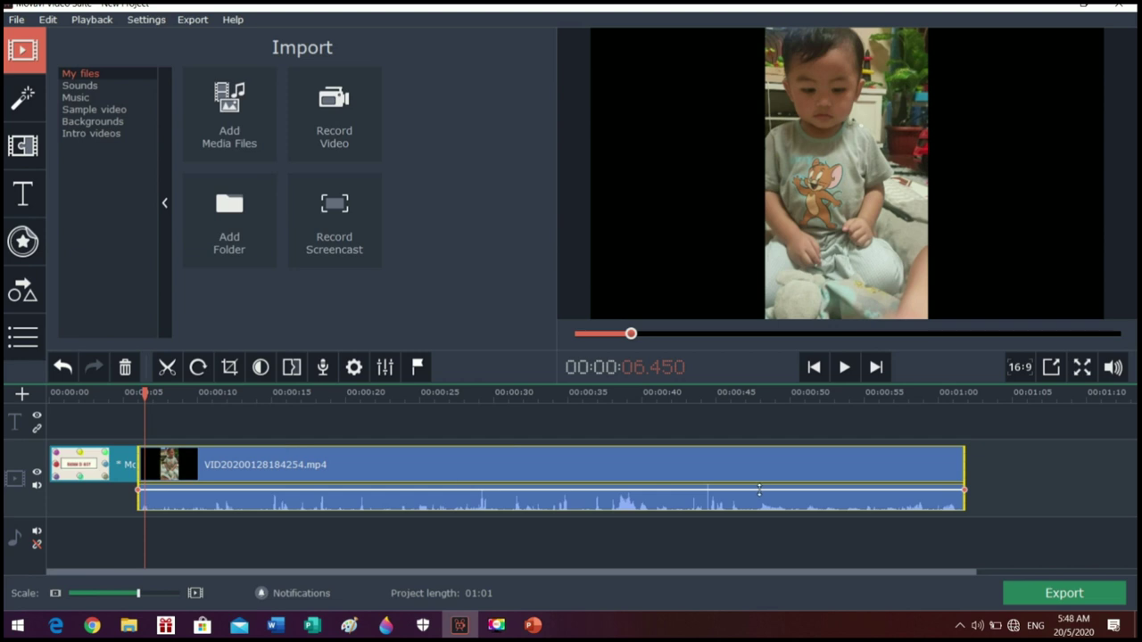
left_click(844, 367)
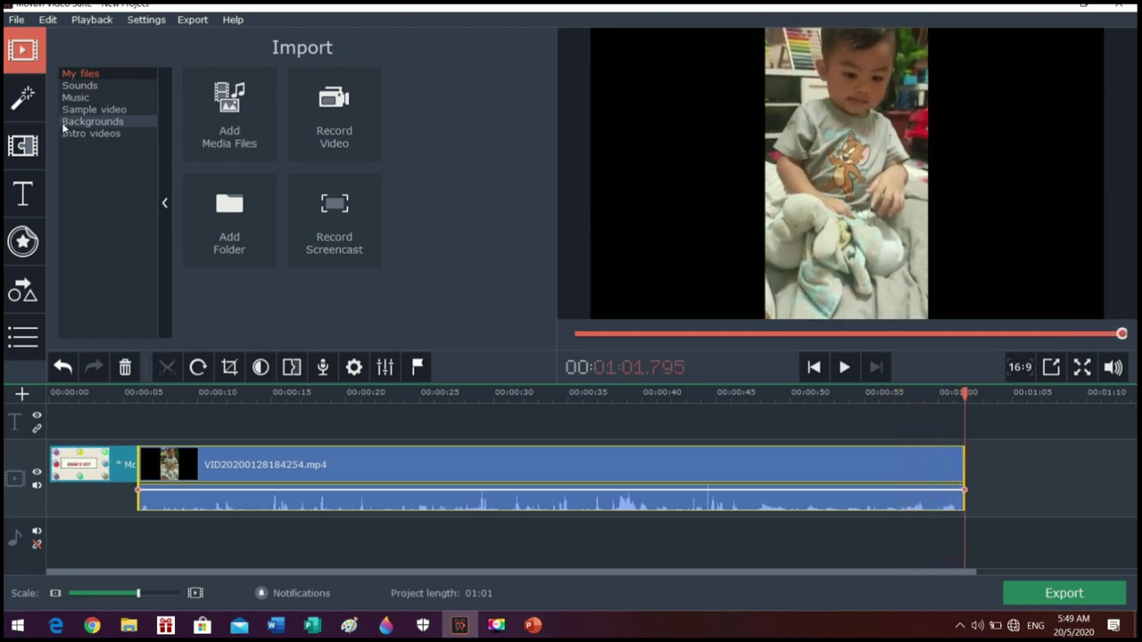
left_click(258, 393)
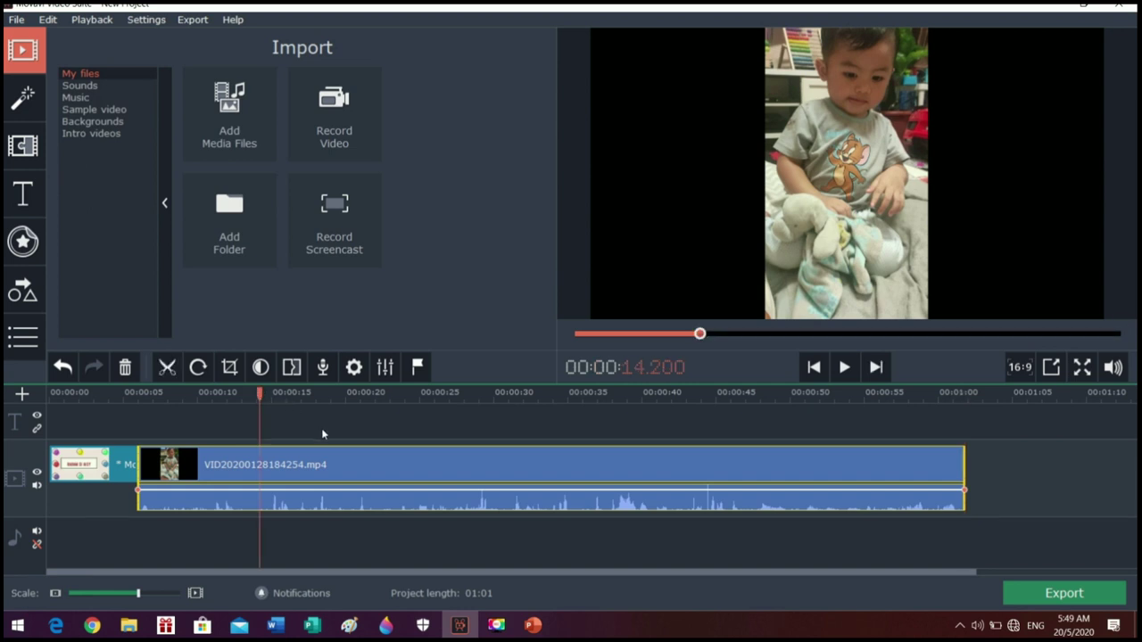
left_click(143, 392)
left_click(844, 366)
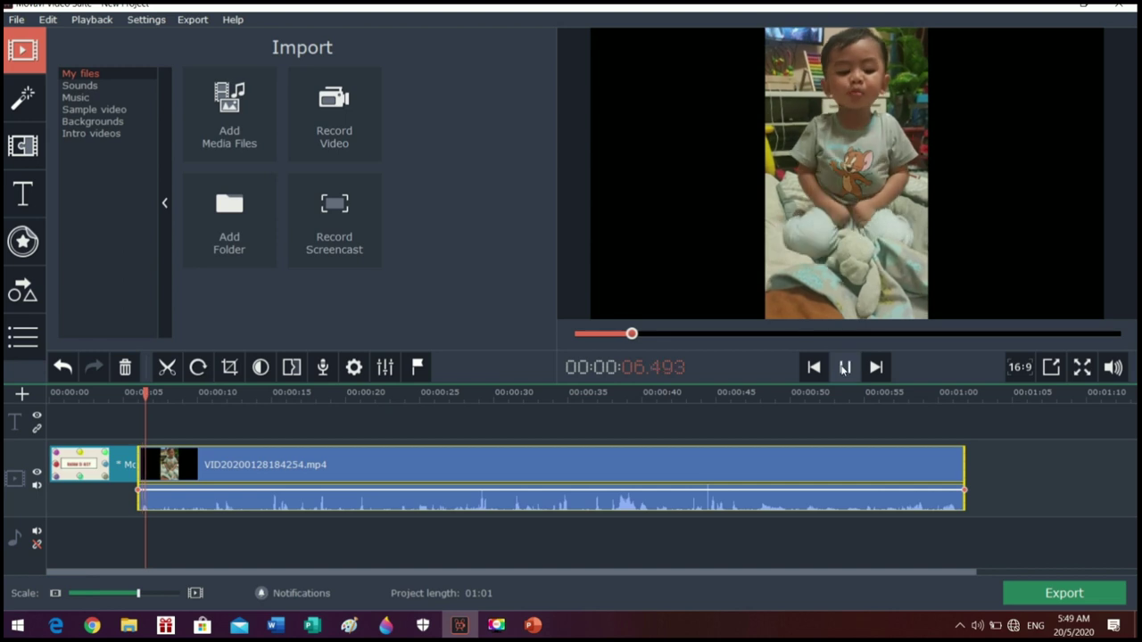
Pause the clip, preview some Featured titles, and add the Quote title to the title track at the playhead
left_click(844, 366)
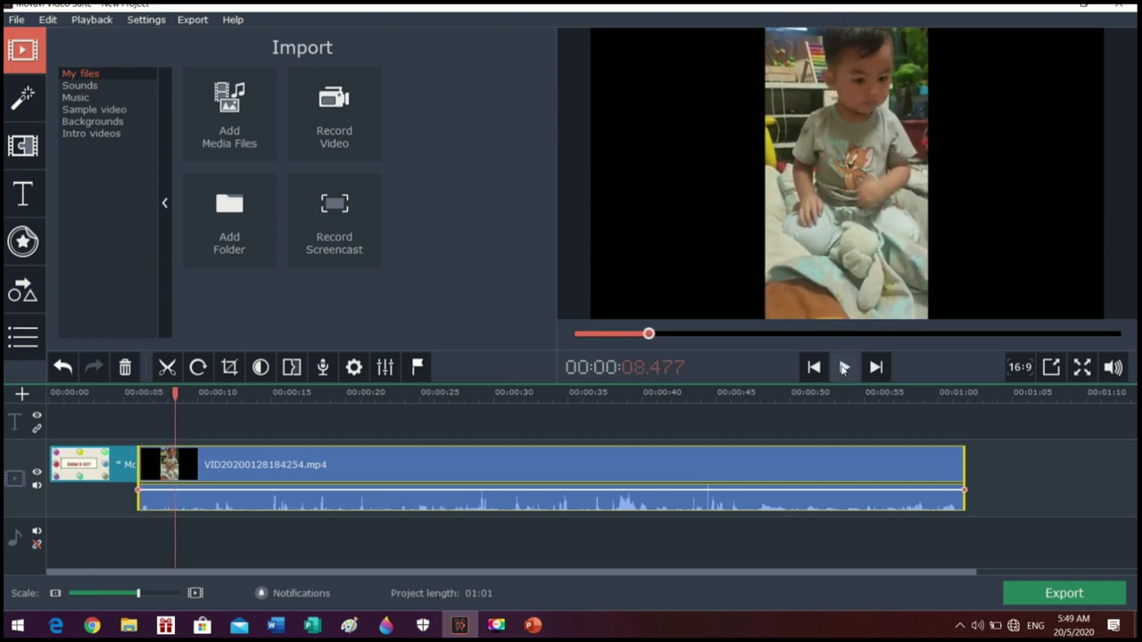
left_click(15, 195)
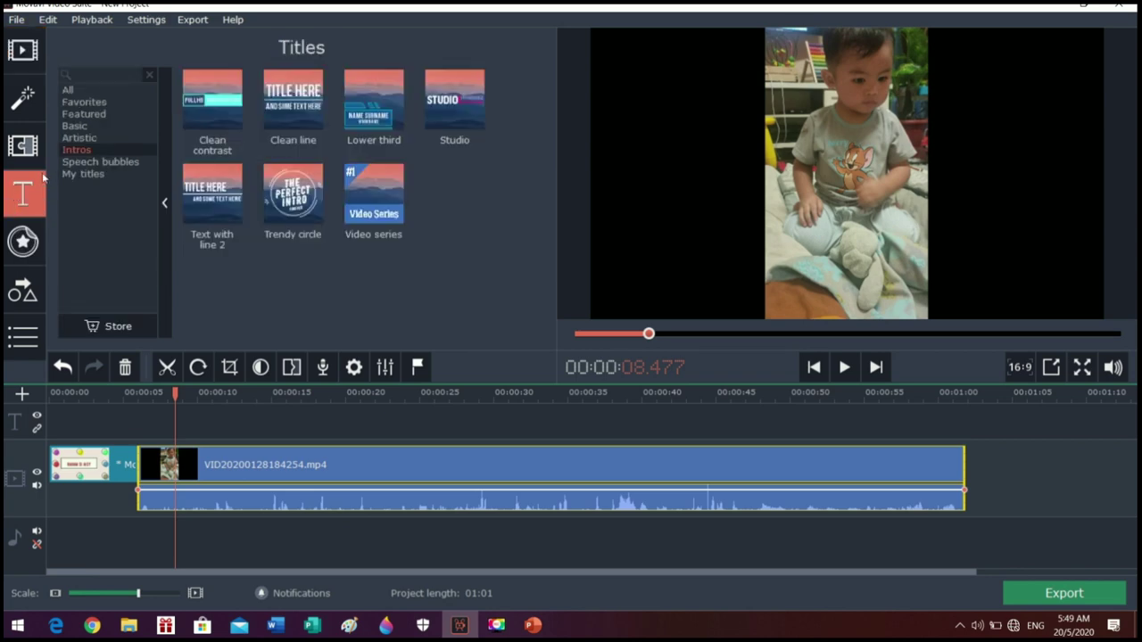
left_click(81, 103)
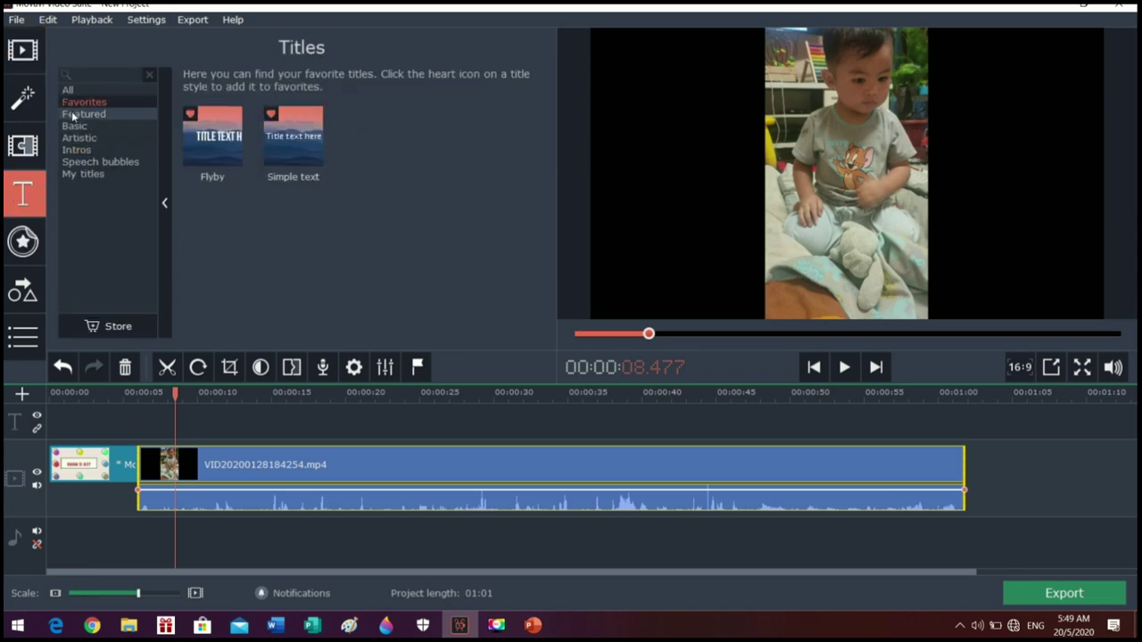
left_click(71, 114)
left_click(299, 191)
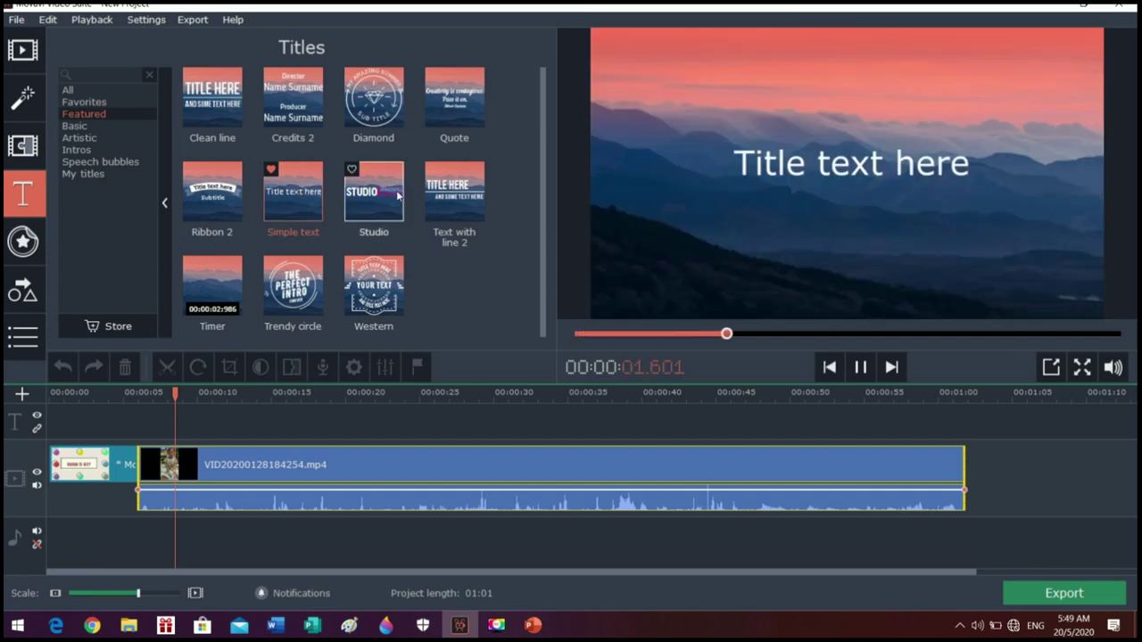
left_click(294, 98)
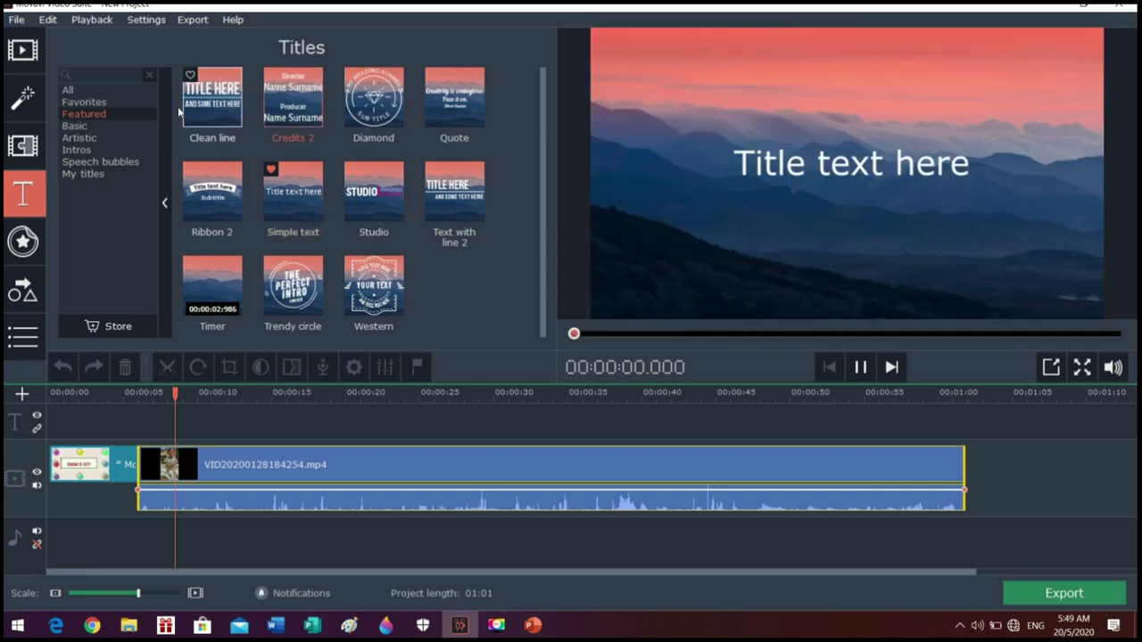
left_click(476, 112)
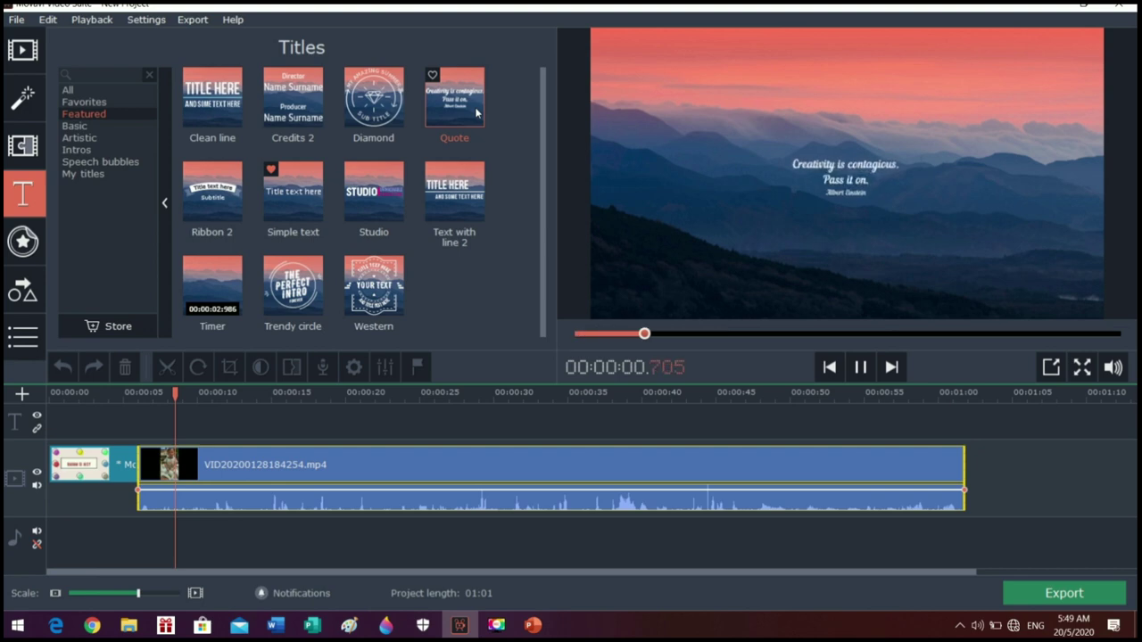
left_click_drag(461, 80, 174, 426)
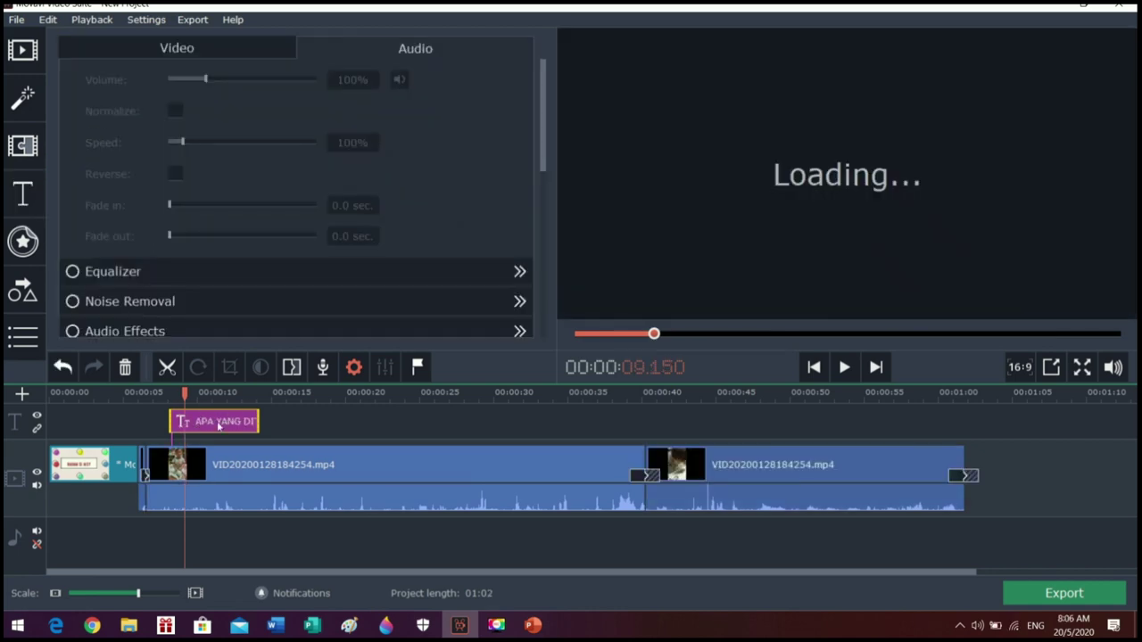
Open the "APA YANG DITAKUTKANNYA ???" title for editing, select its text, and apply the title
double_click(217, 425)
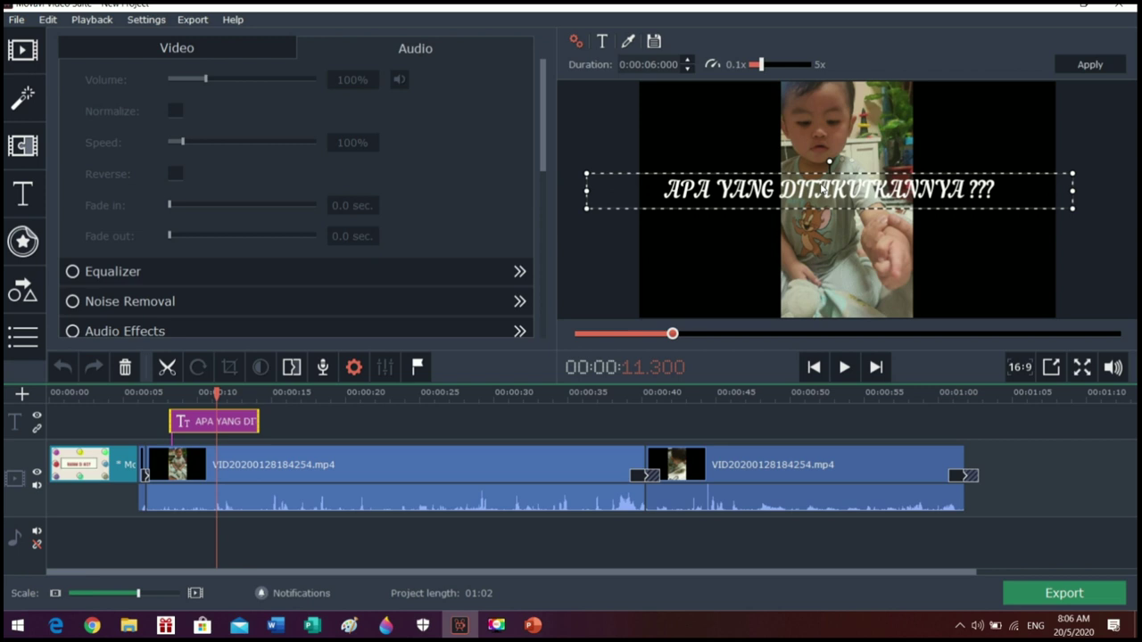
double_click(799, 190)
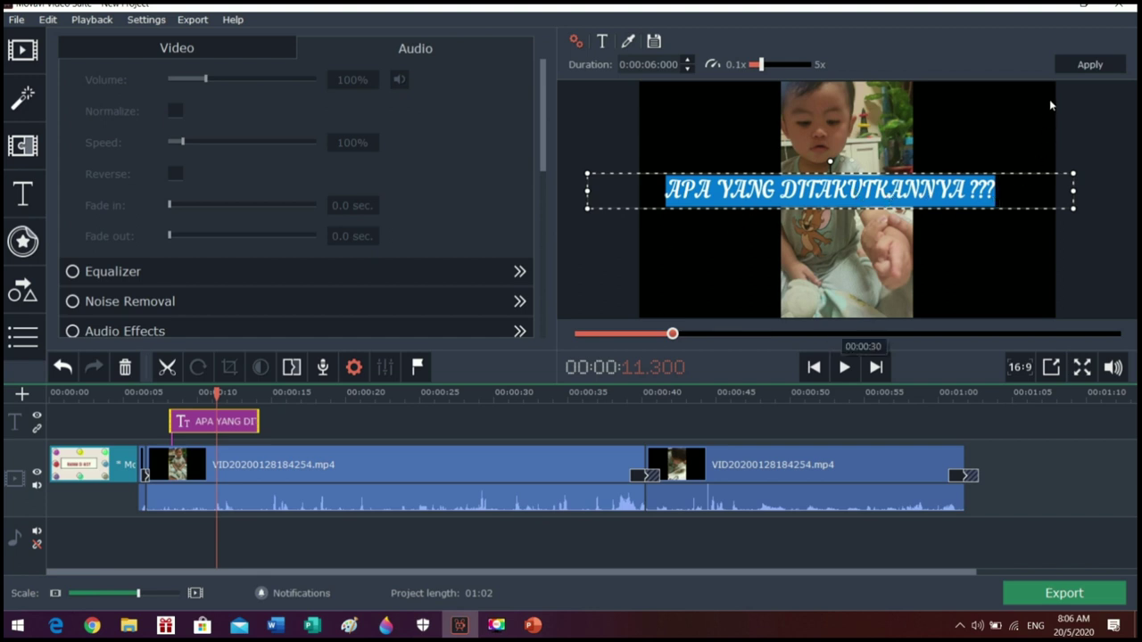
left_click(1090, 64)
double_click(215, 425)
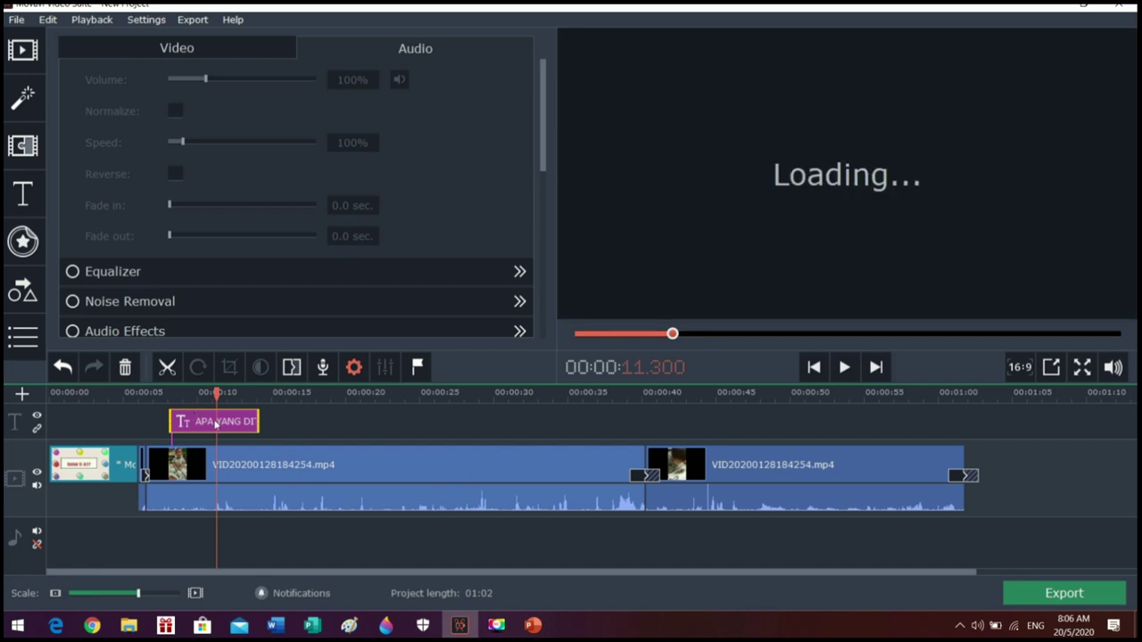
Play the timeline from just before the first title, and play again from a point past its end
left_click(162, 395)
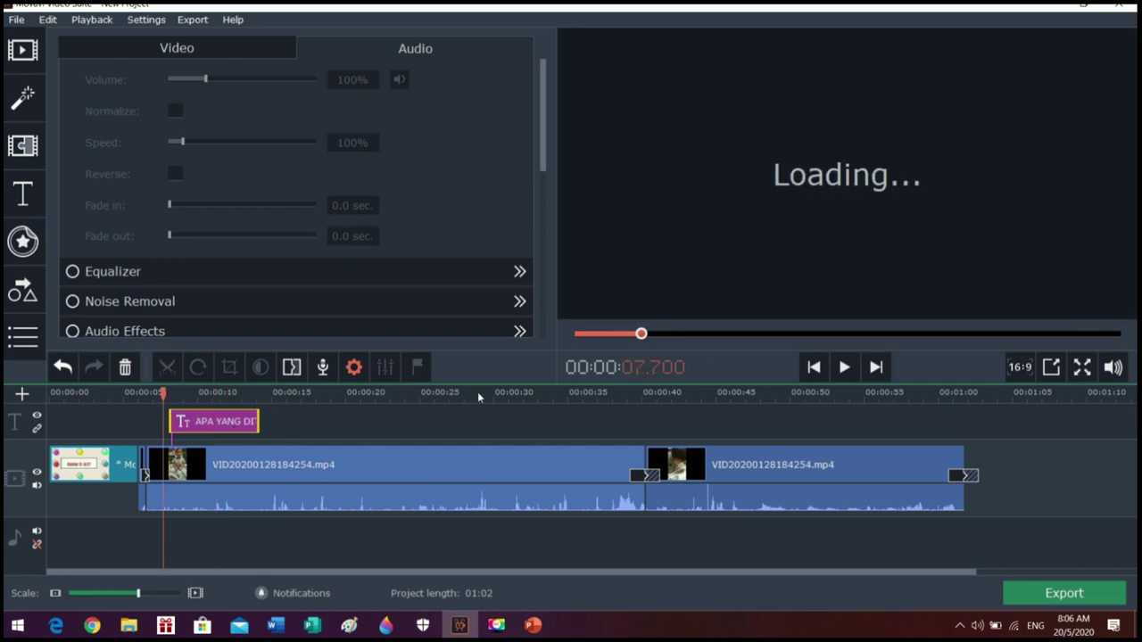
left_click(846, 368)
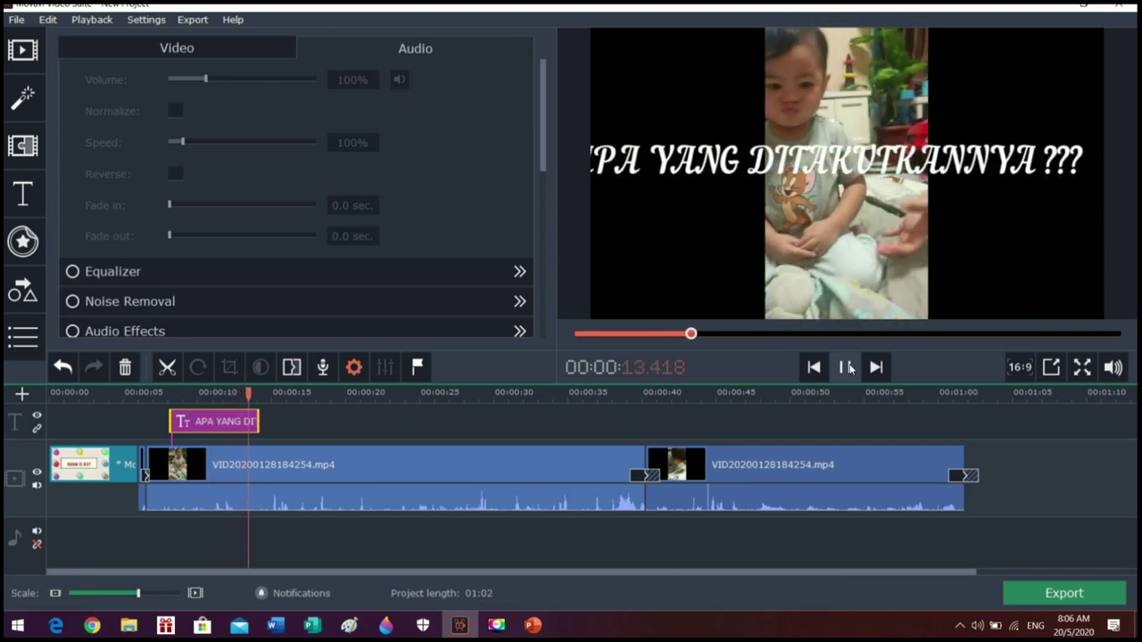
left_click(447, 421)
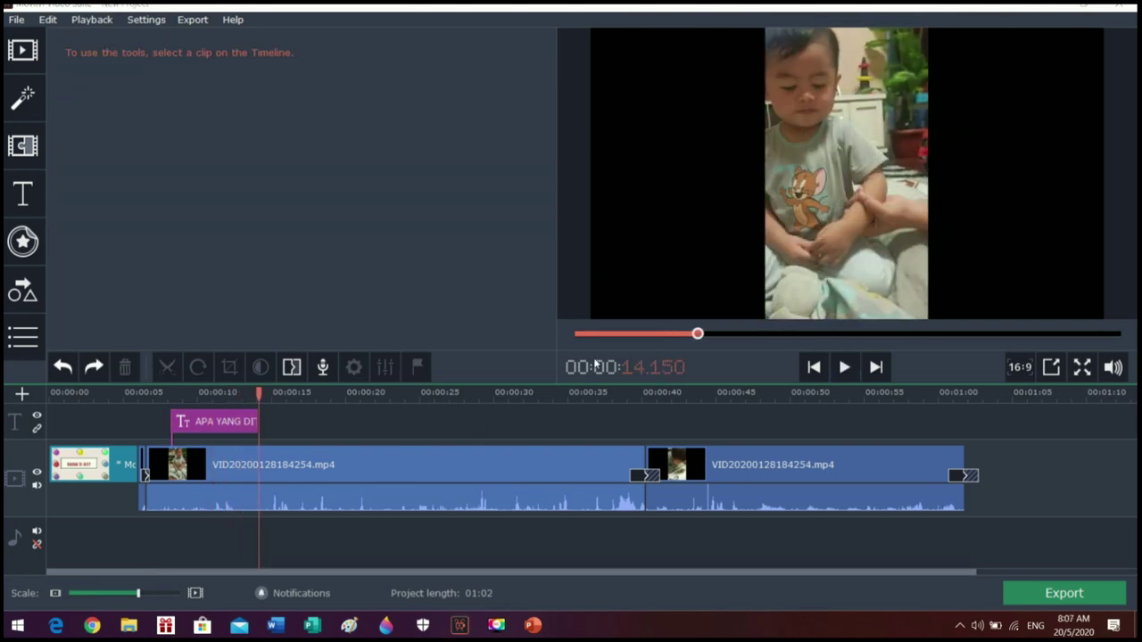
left_click(303, 392)
left_click(844, 367)
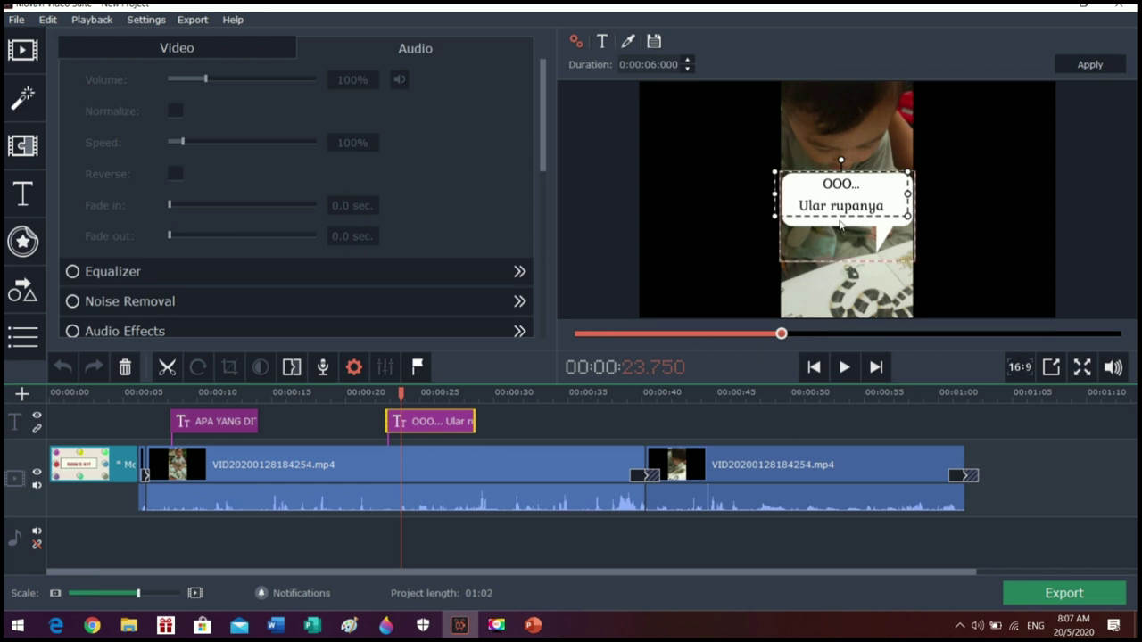
Browse the Intros and Speech bubbles titles, and apply the "OOO... Ular rupanya" speech bubble title
left_click(23, 195)
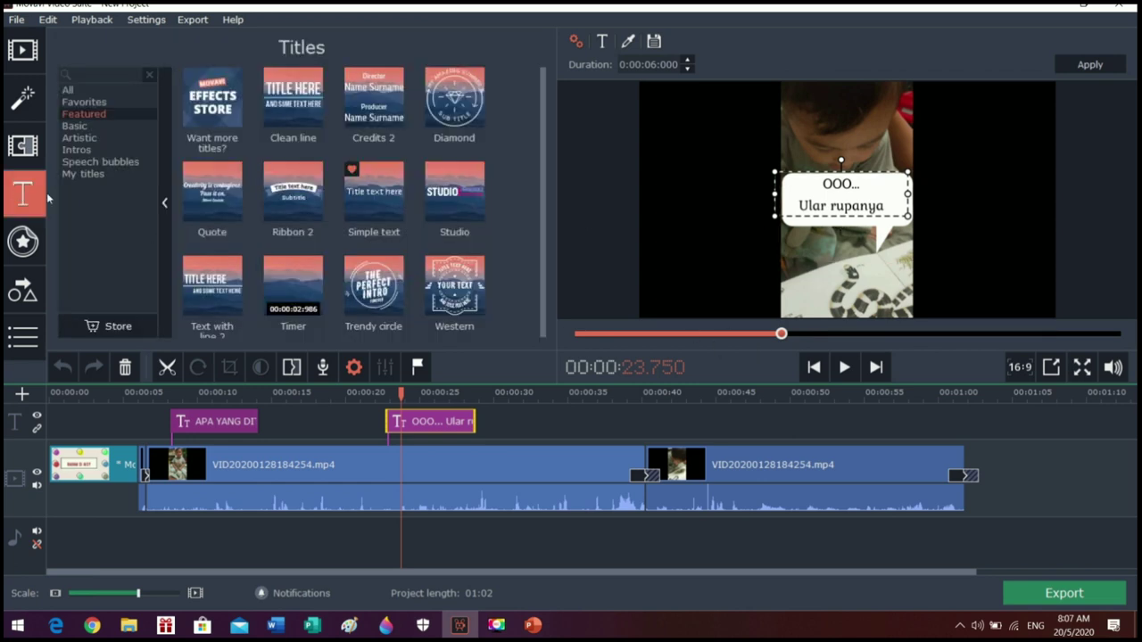
left_click(76, 150)
left_click(94, 166)
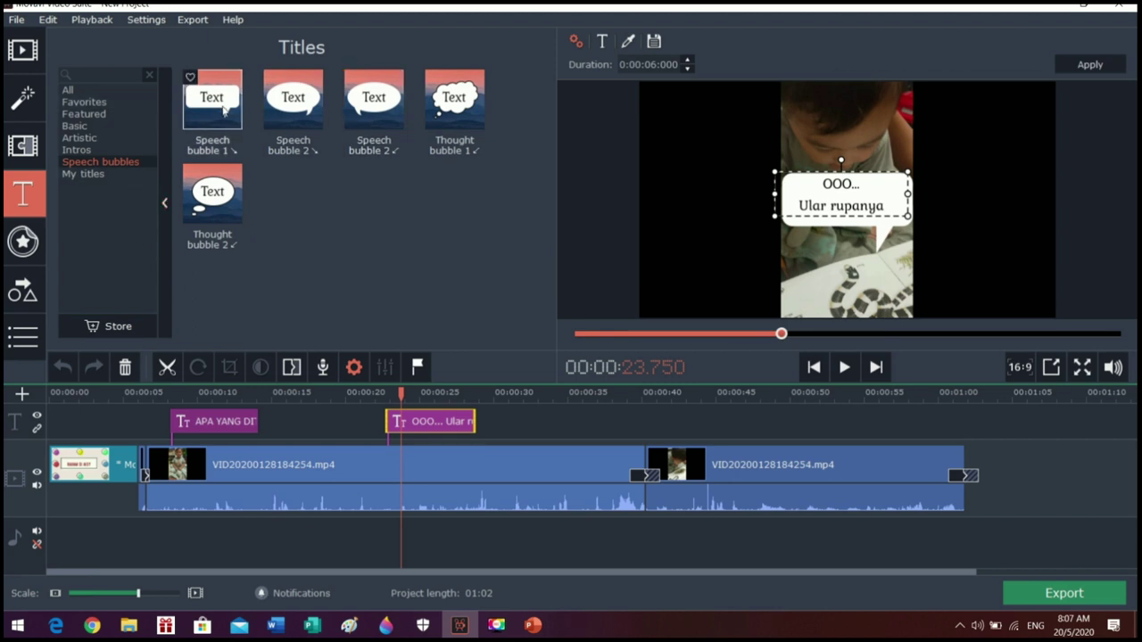
left_click(410, 428)
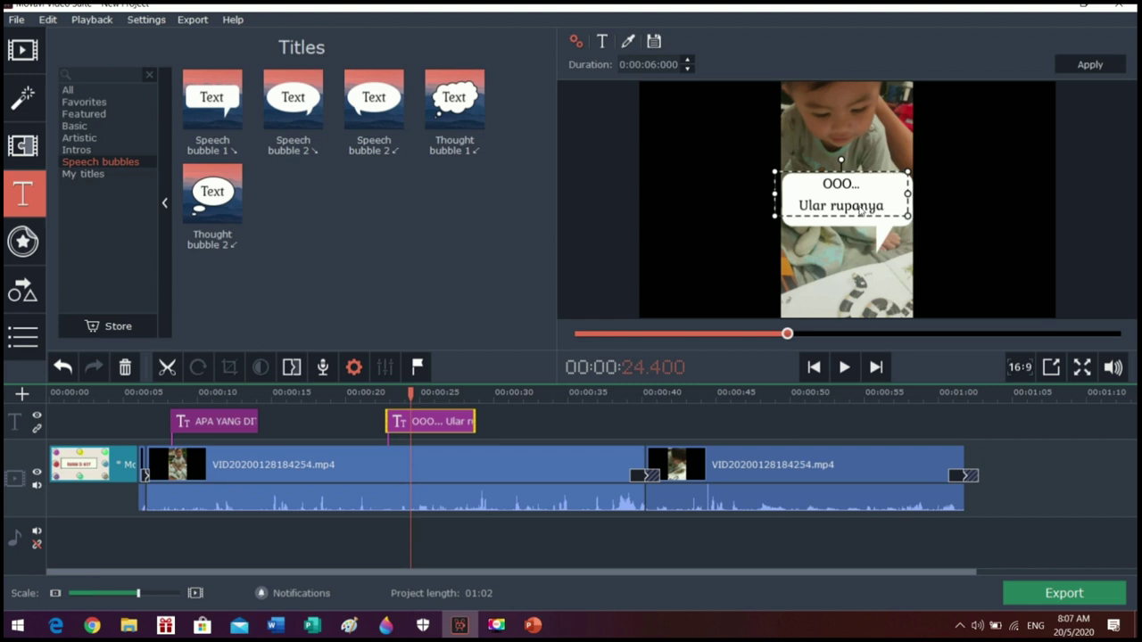
left_click(1090, 65)
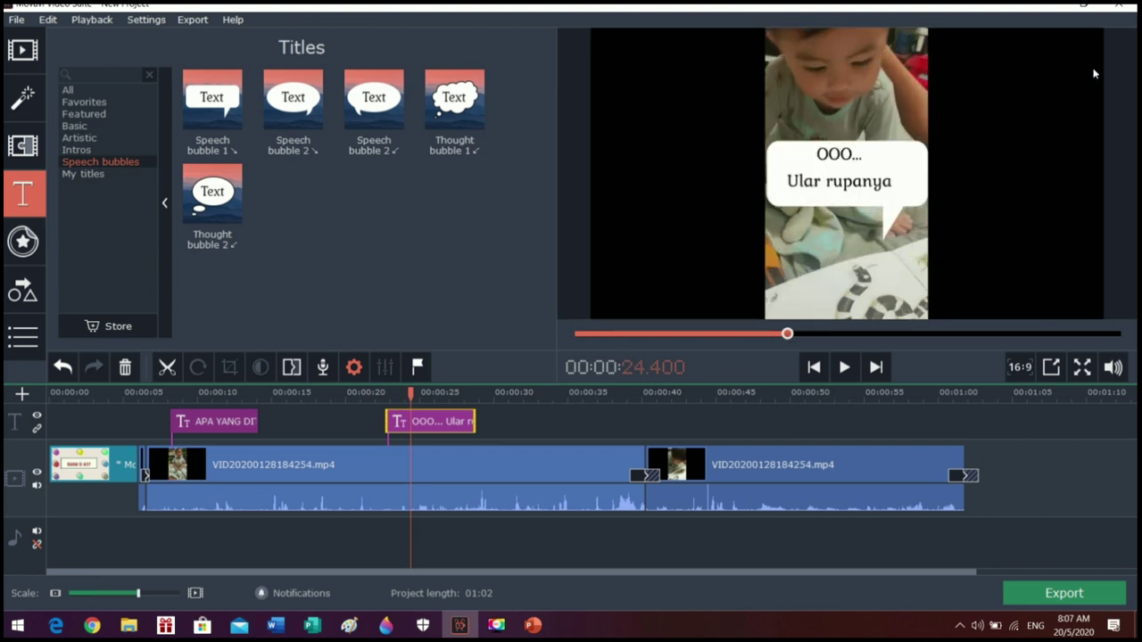
Play the timeline from just before the speech bubble title through the bubble, stop playback, and undo the last change
left_click(369, 392)
left_click(844, 368)
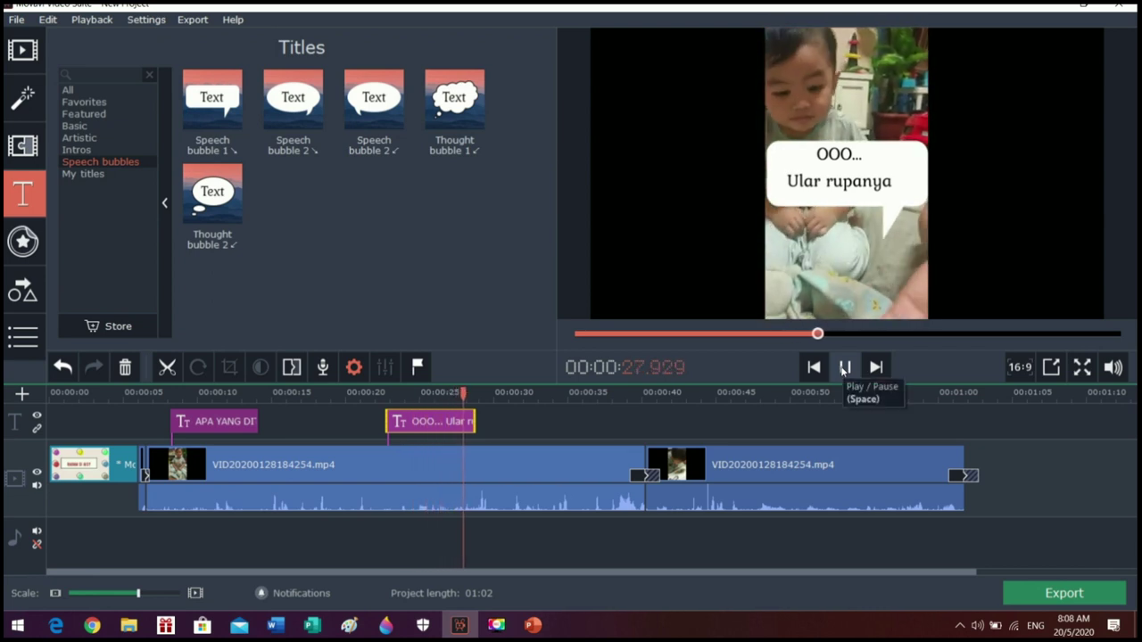
left_click(844, 368)
key("ctrl+z")
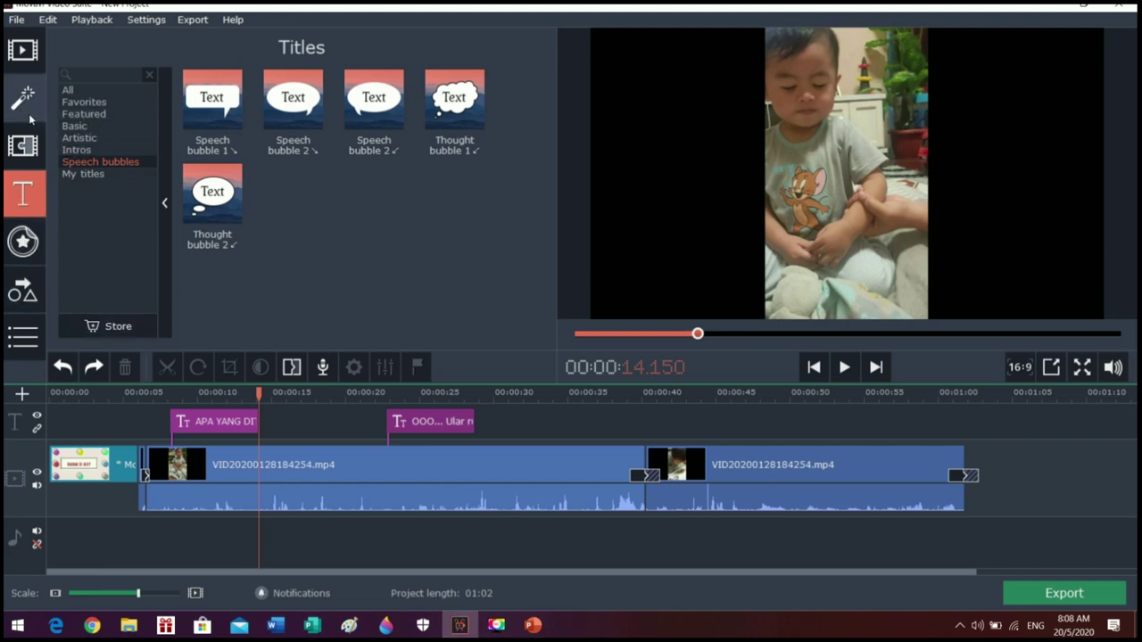
Add the Artistic title Friendship right after the first title and stretch it to the end of the last video clip
left_click(89, 103)
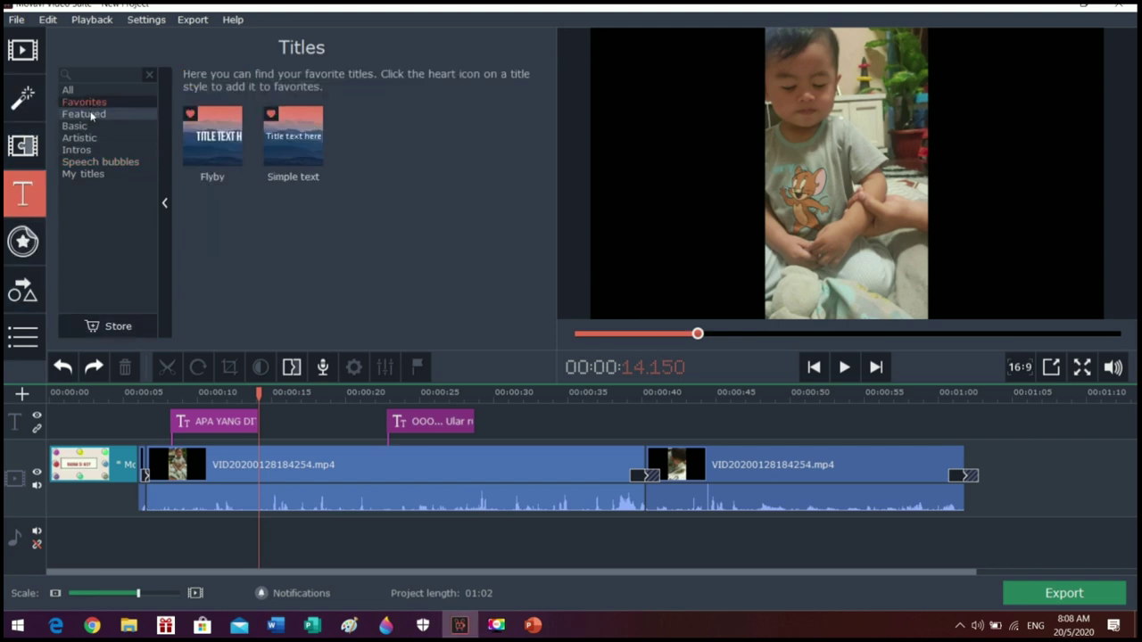
left_click(89, 114)
left_click(89, 125)
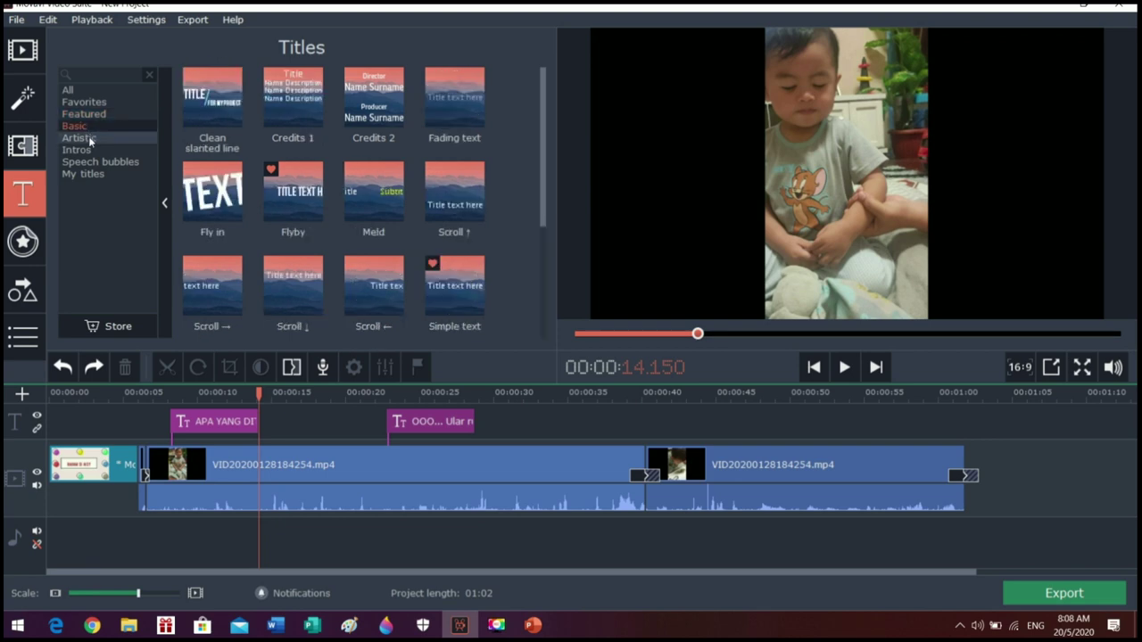
left_click(88, 137)
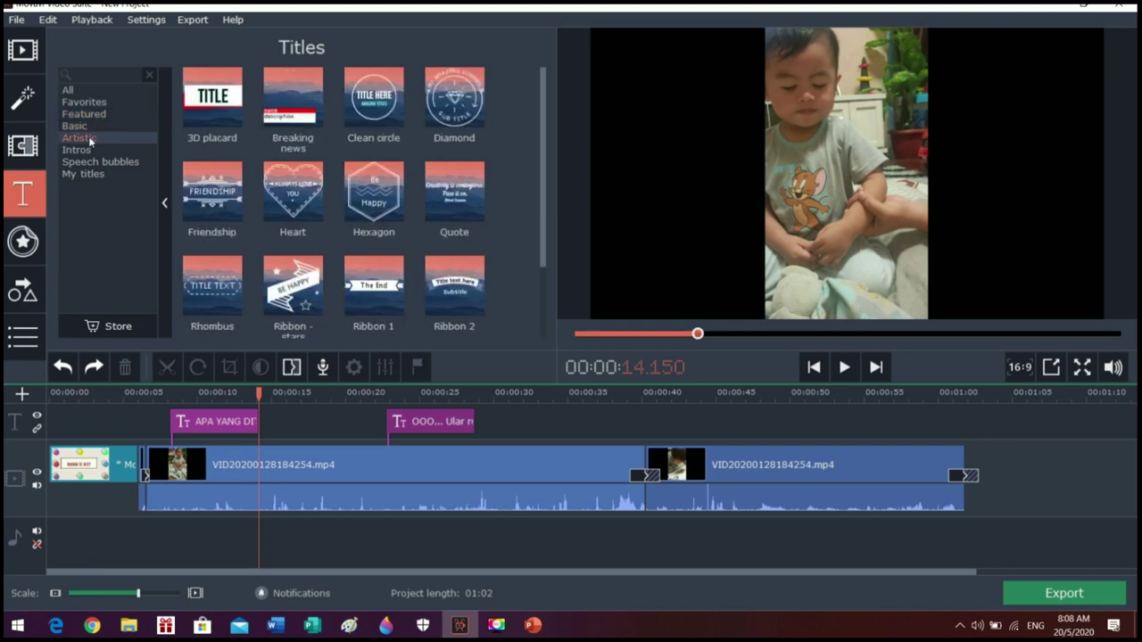
left_click(214, 197)
left_click_drag(217, 200, 260, 419)
left_click(286, 431)
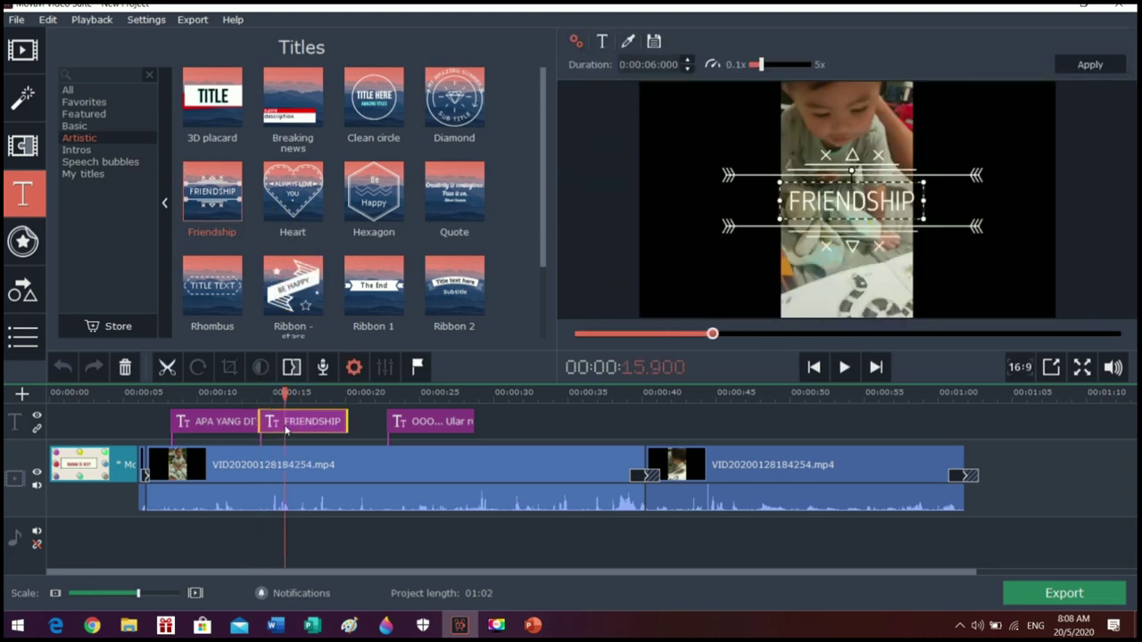
left_click_drag(347, 423, 963, 446)
Replace the FRIENDSHIP text with the vlog's name, set the title vertically along the video's right edge, and apply it
double_click(730, 442)
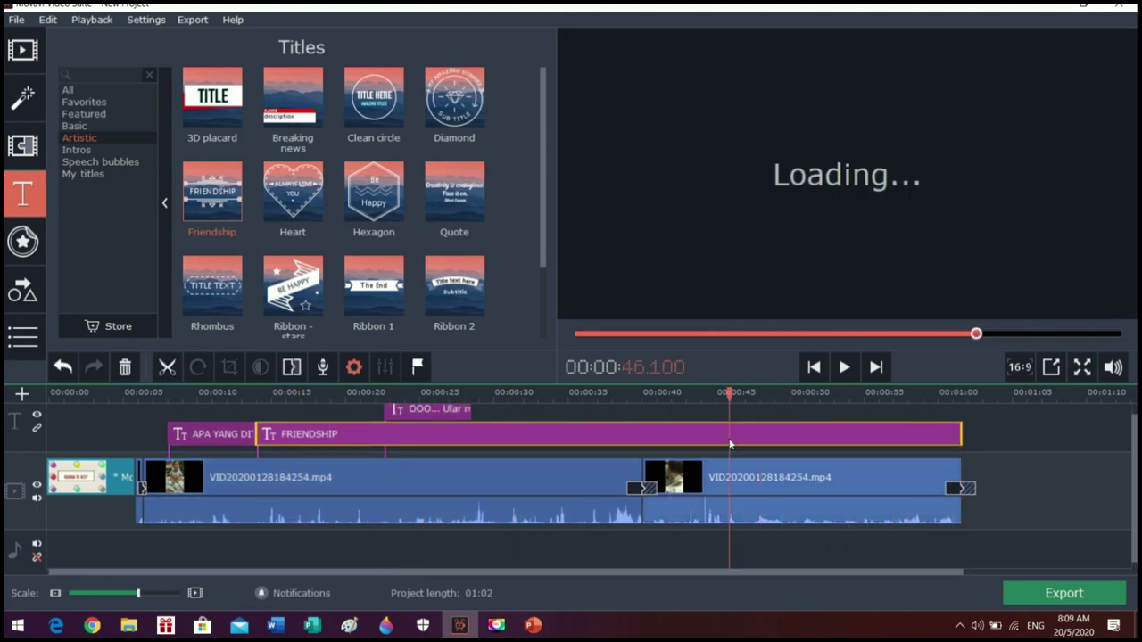
double_click(820, 212)
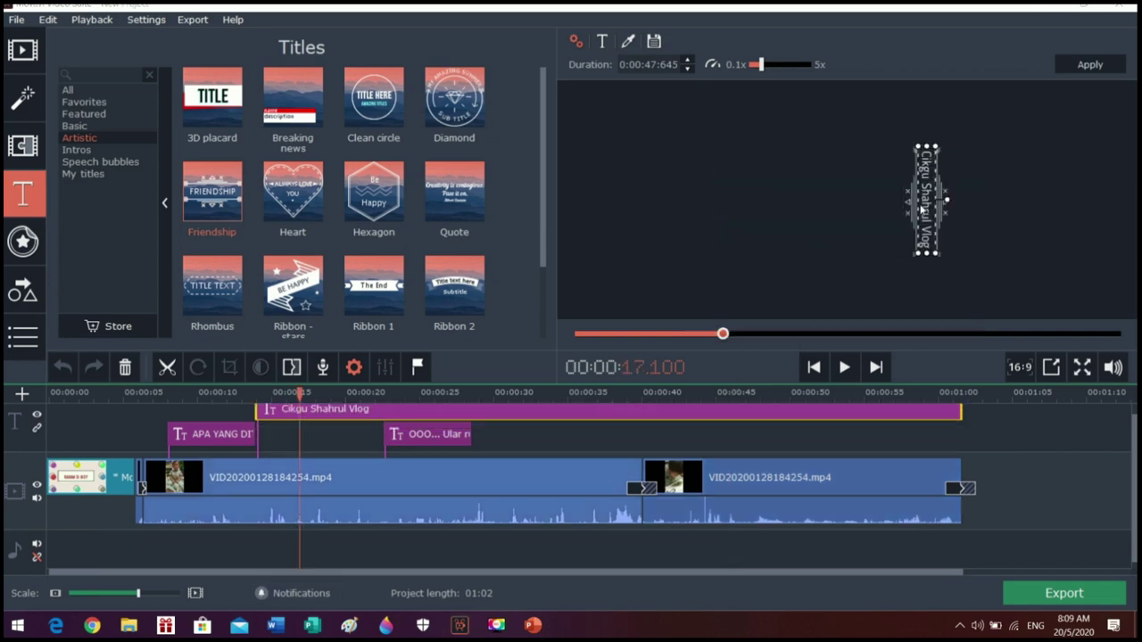
double_click(925, 203)
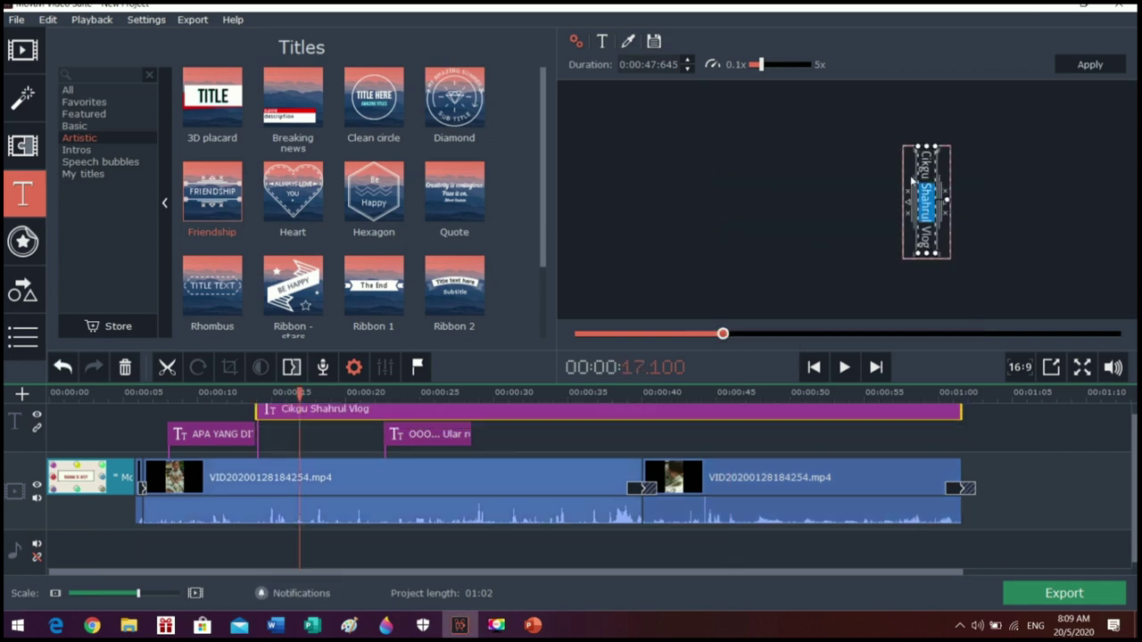
left_click_drag(330, 398, 366, 399)
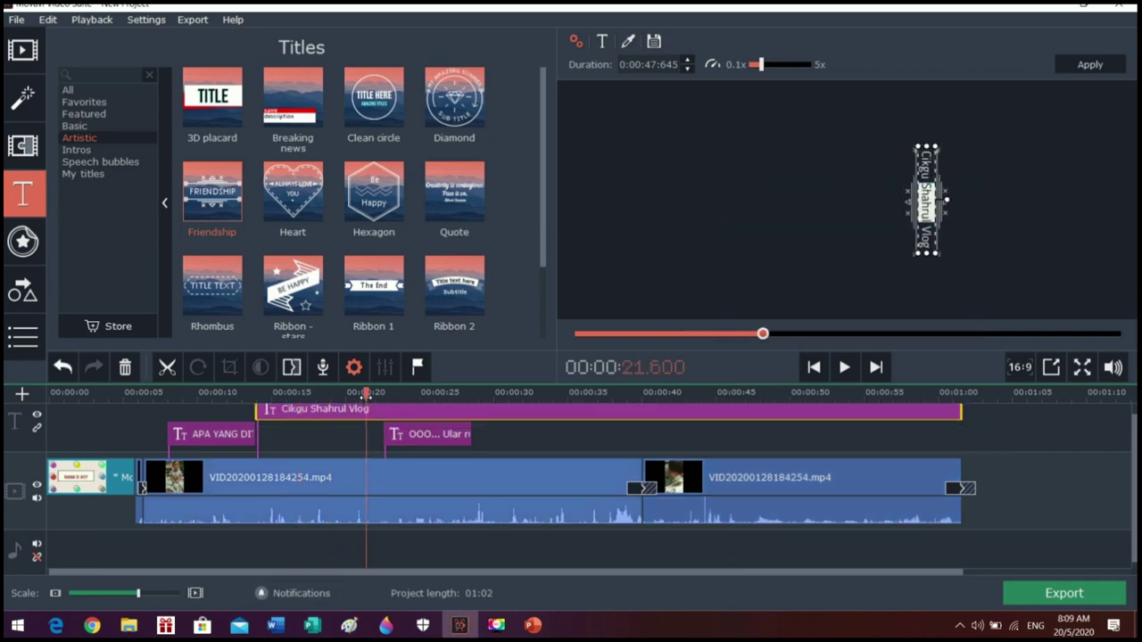
left_click(922, 181)
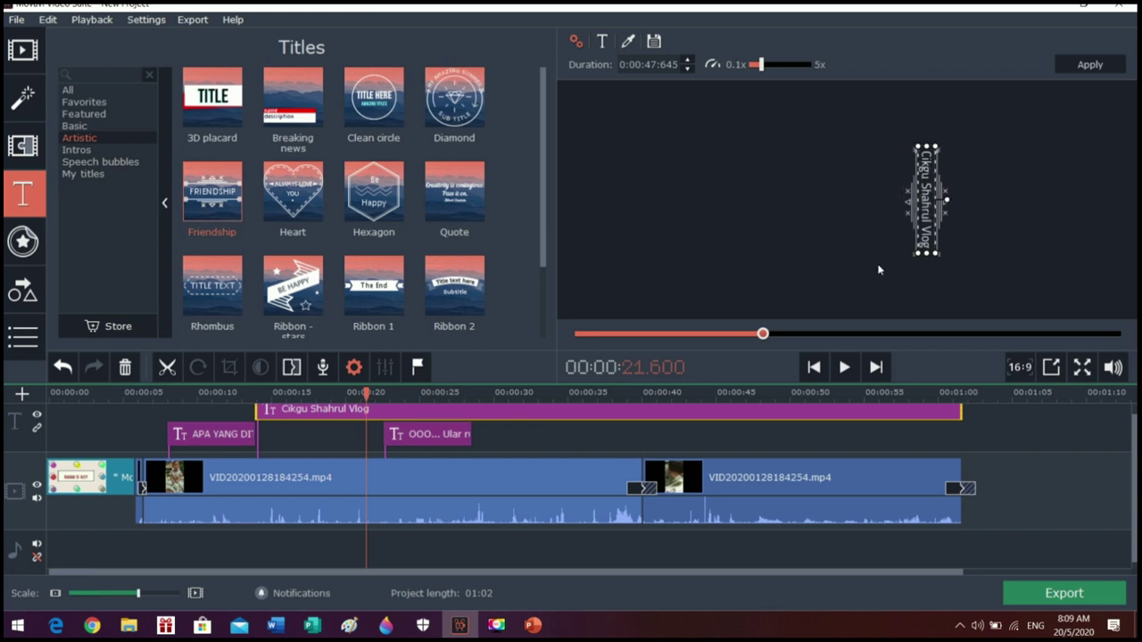
left_click_drag(414, 401, 447, 394)
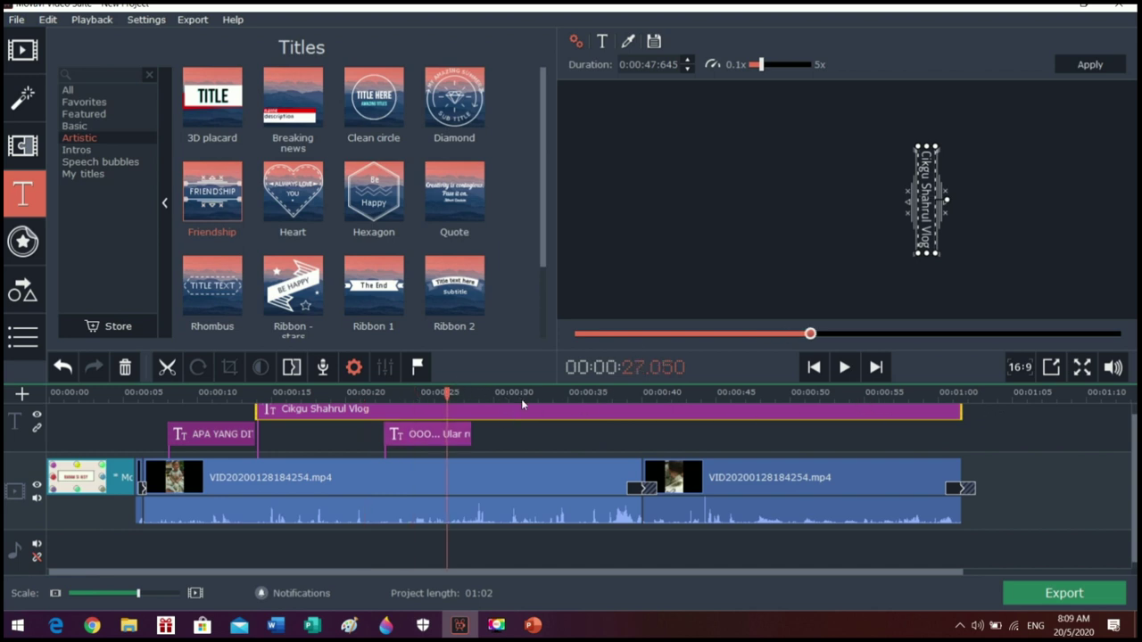
left_click(1074, 75)
Play the timeline from just before the vertical vlog title, and move the playhead to the end of the last video clip
left_click(249, 393)
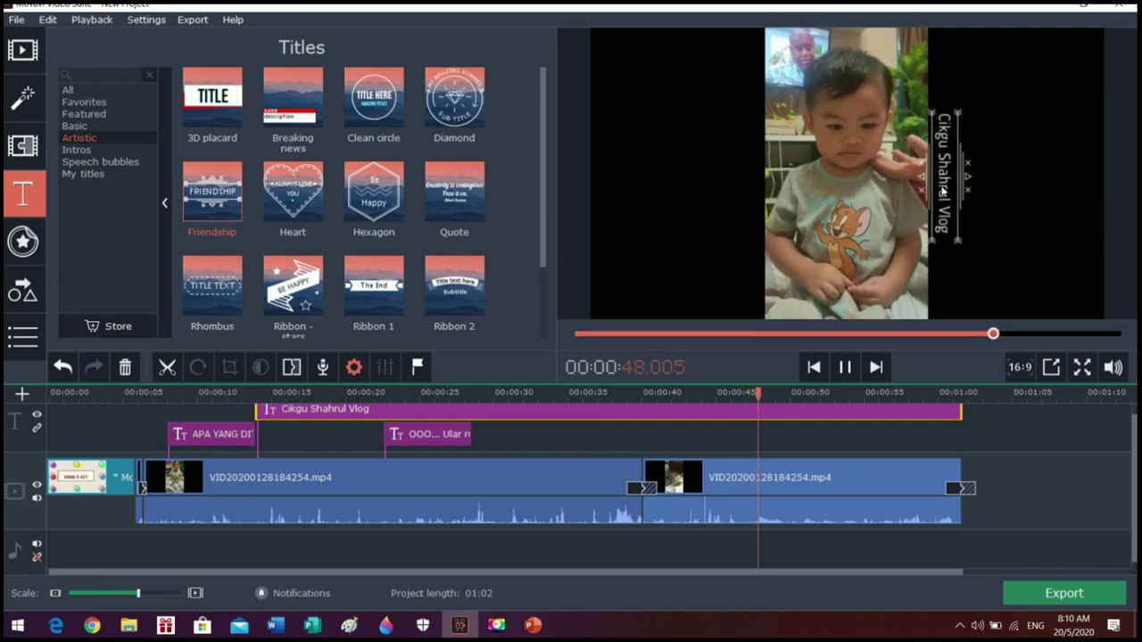
left_click(960, 397)
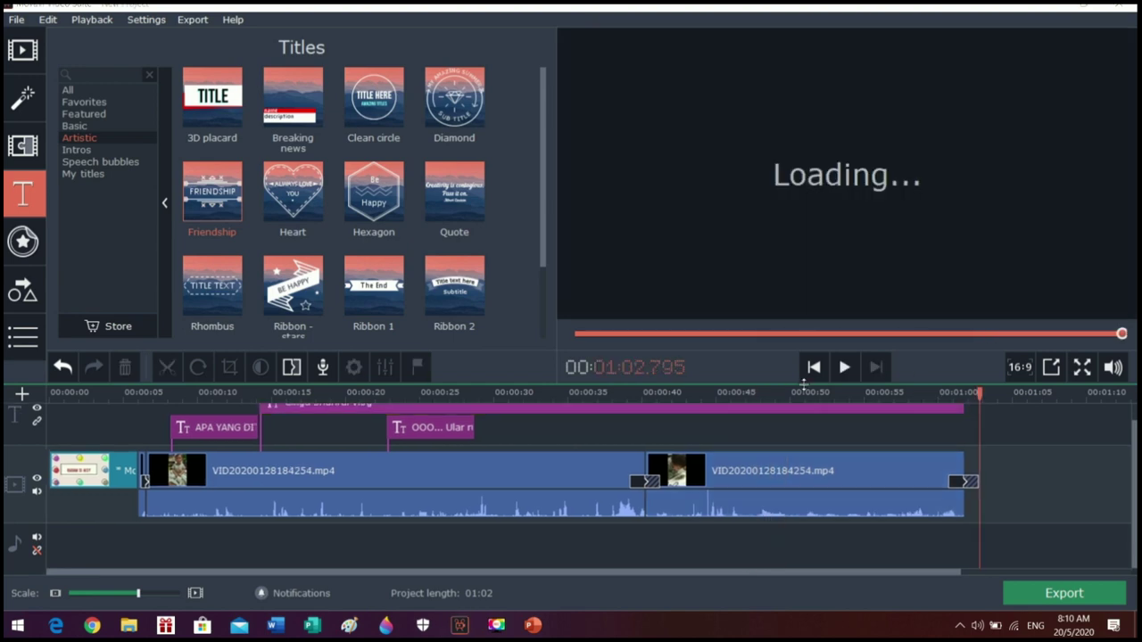
left_click(964, 396)
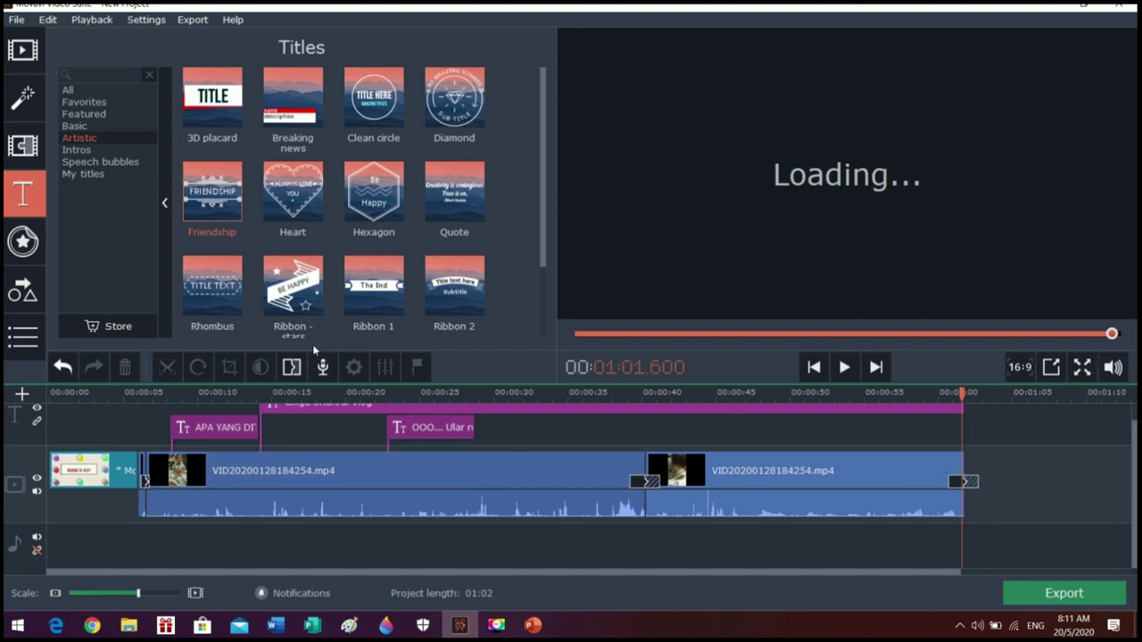
left_click(23, 145)
left_click(19, 59)
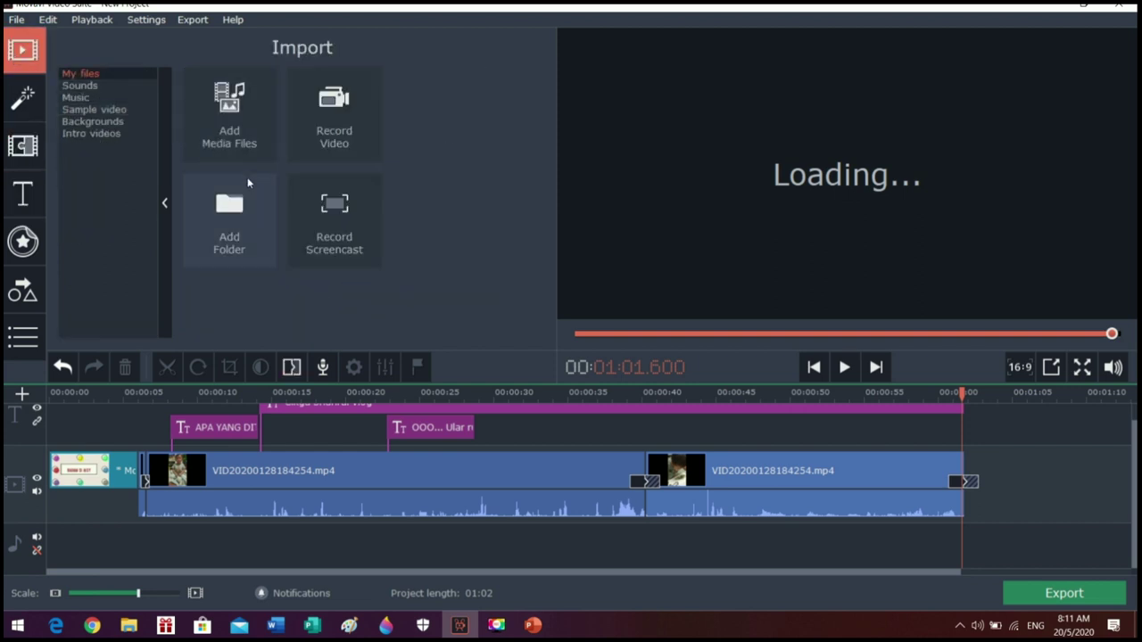
left_click(225, 141)
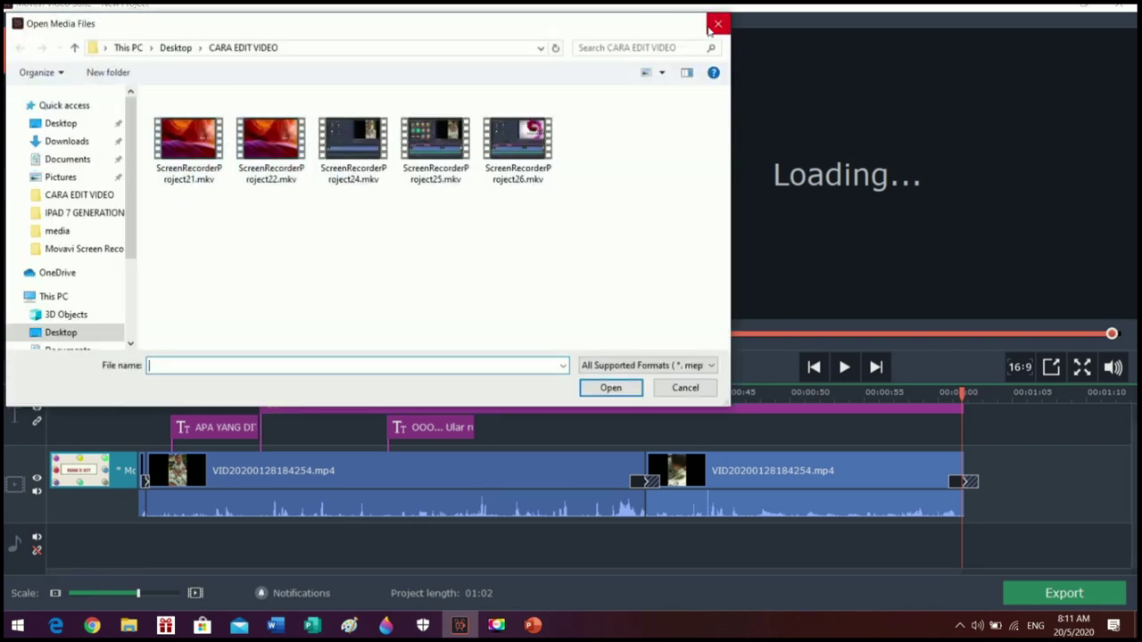
left_click(718, 24)
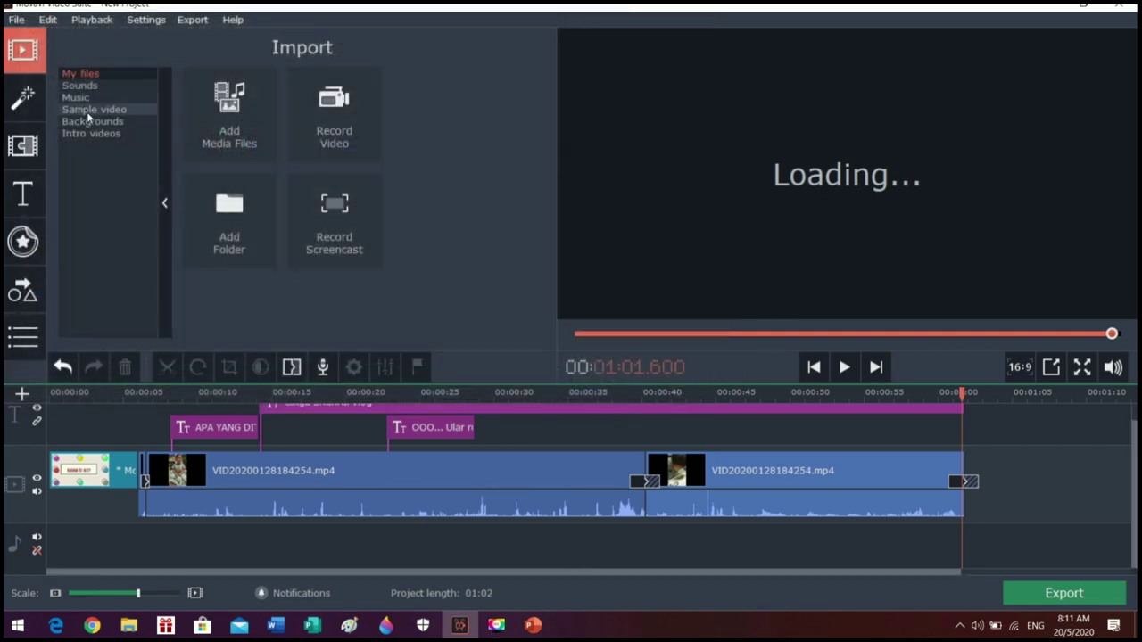
Add the Rainbow Swirl sample video to the video track right after the last video clip
left_click(89, 109)
scroll(382, 199, "down", 2)
scroll(382, 198, "down", 5)
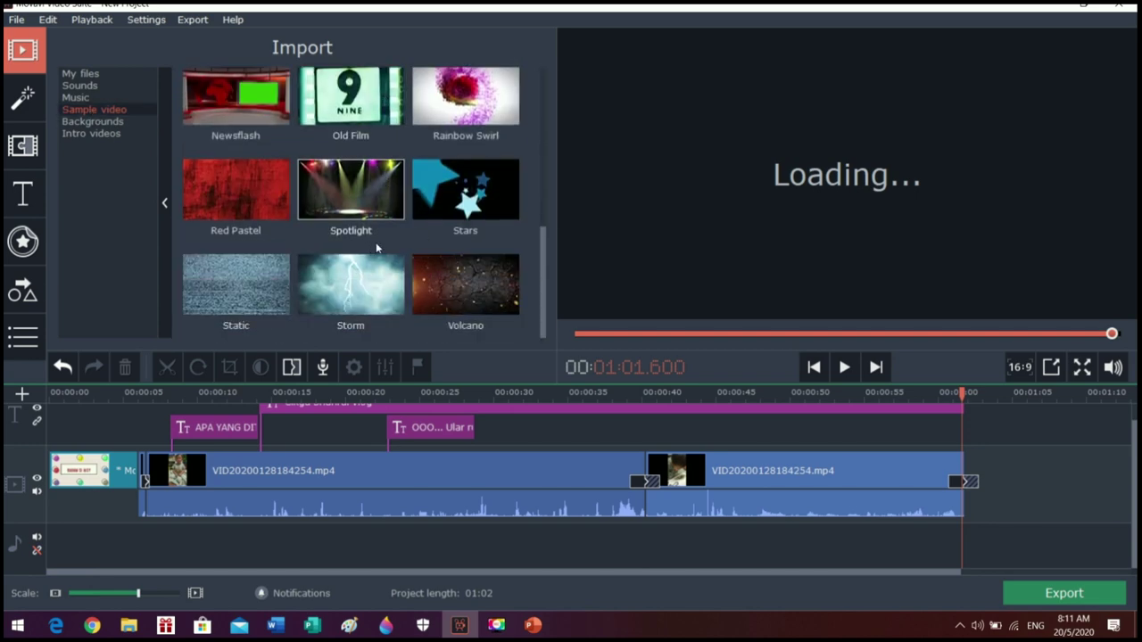
scroll(393, 249, "up", 3)
scroll(412, 254, "up", 2)
scroll(413, 254, "down", 2)
left_click(464, 262)
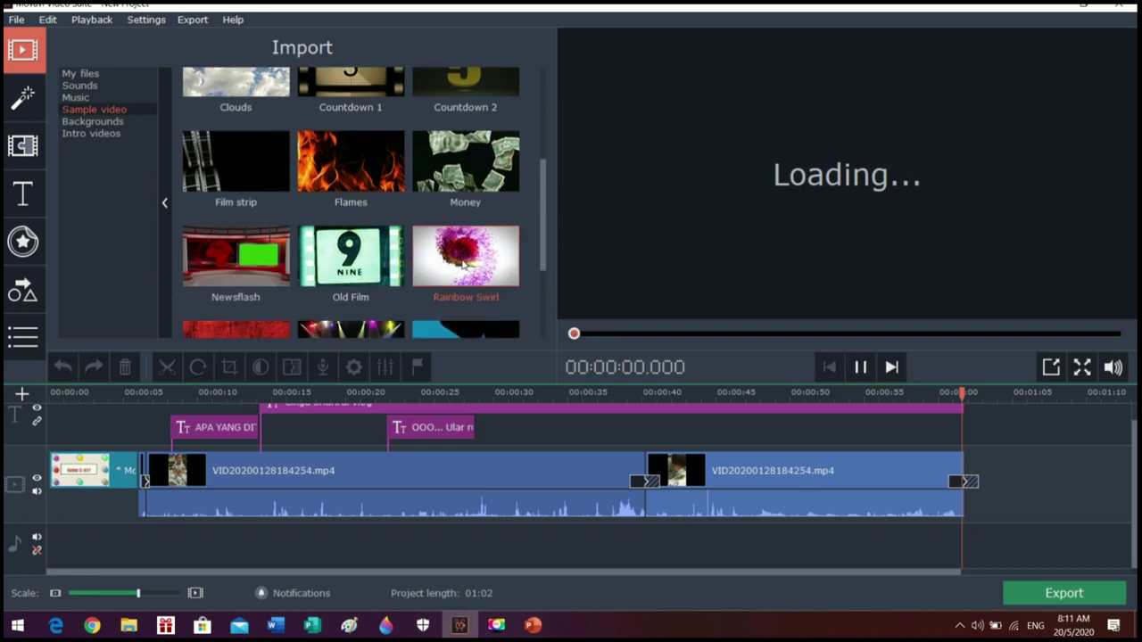
left_click_drag(464, 262, 976, 461)
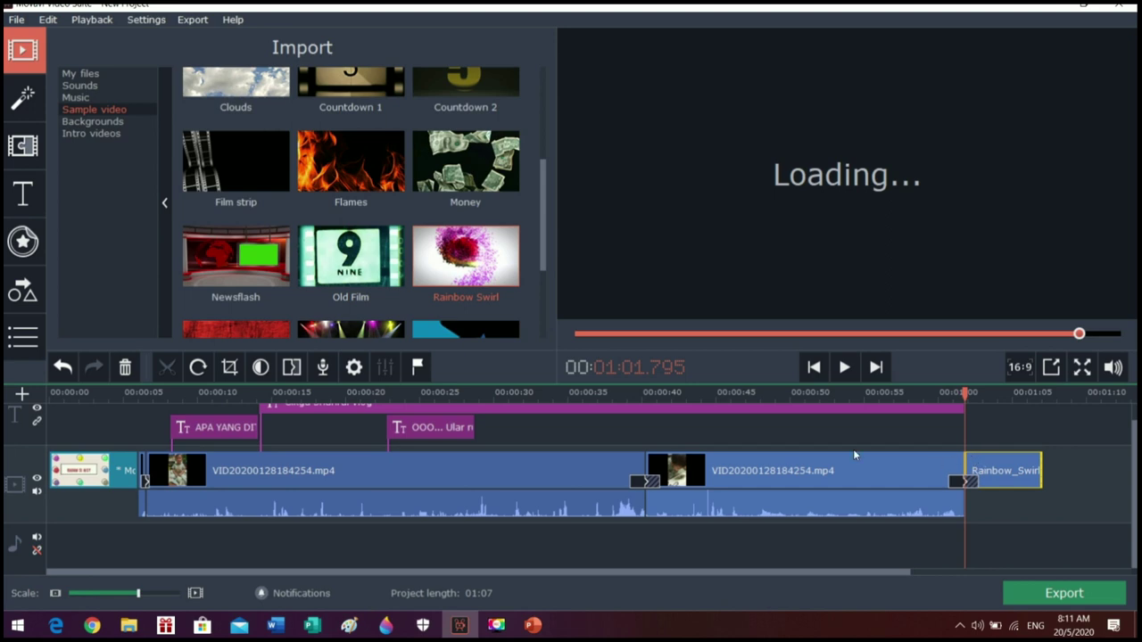
Undo the last change, open the TERIMA KASIH KERANA MENONTON title above the closing clip for editing, and apply it
left_click(846, 367)
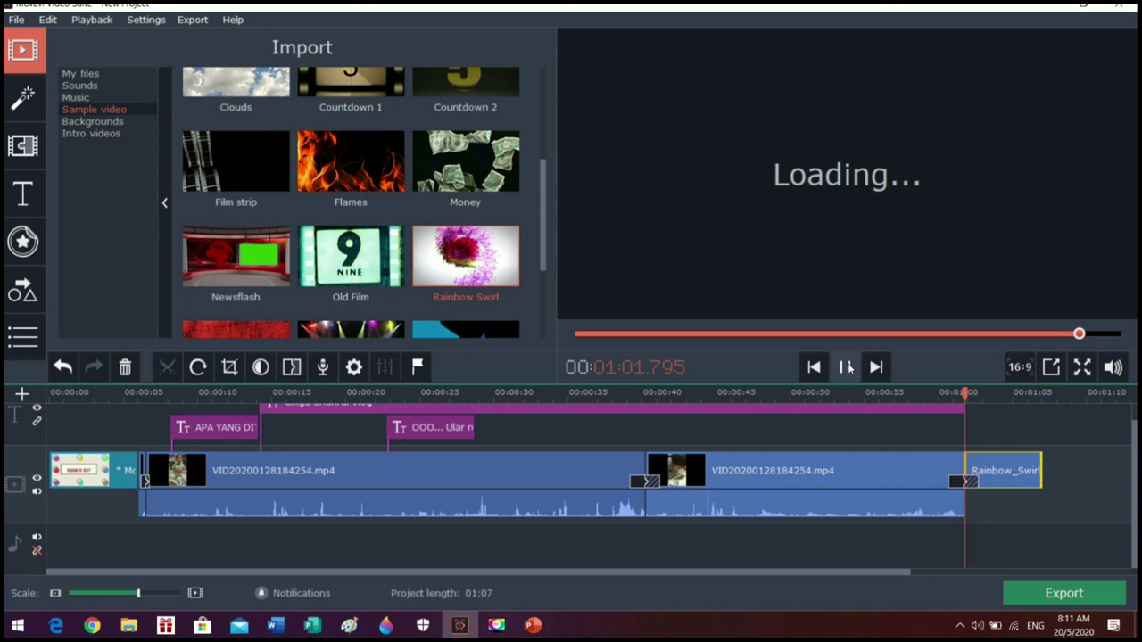
key("ctrl+z")
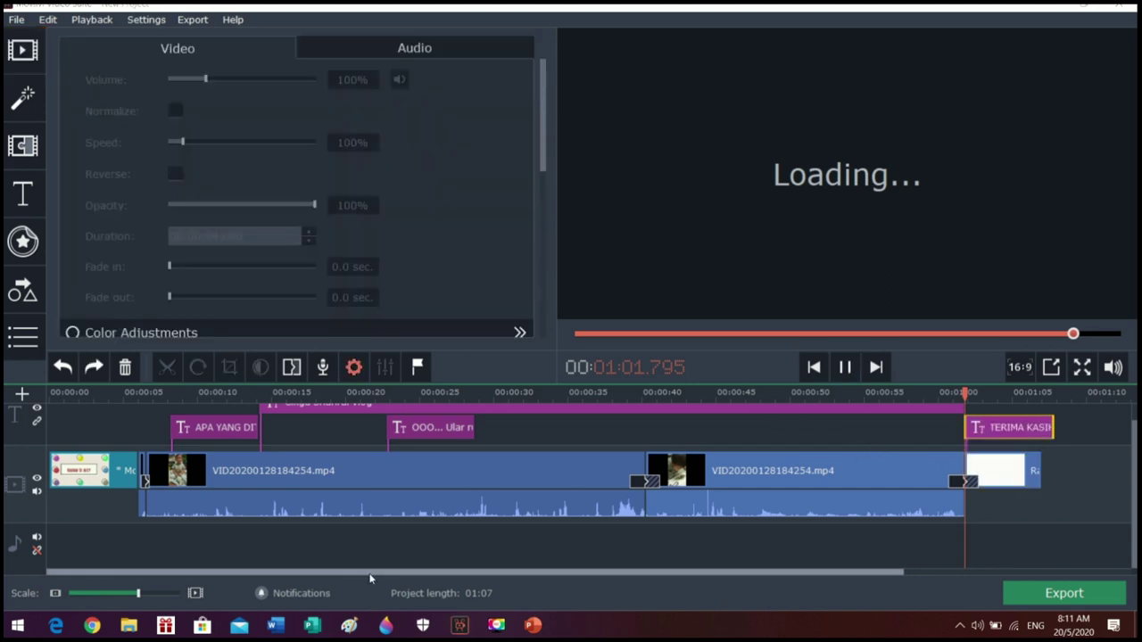
double_click(1018, 435)
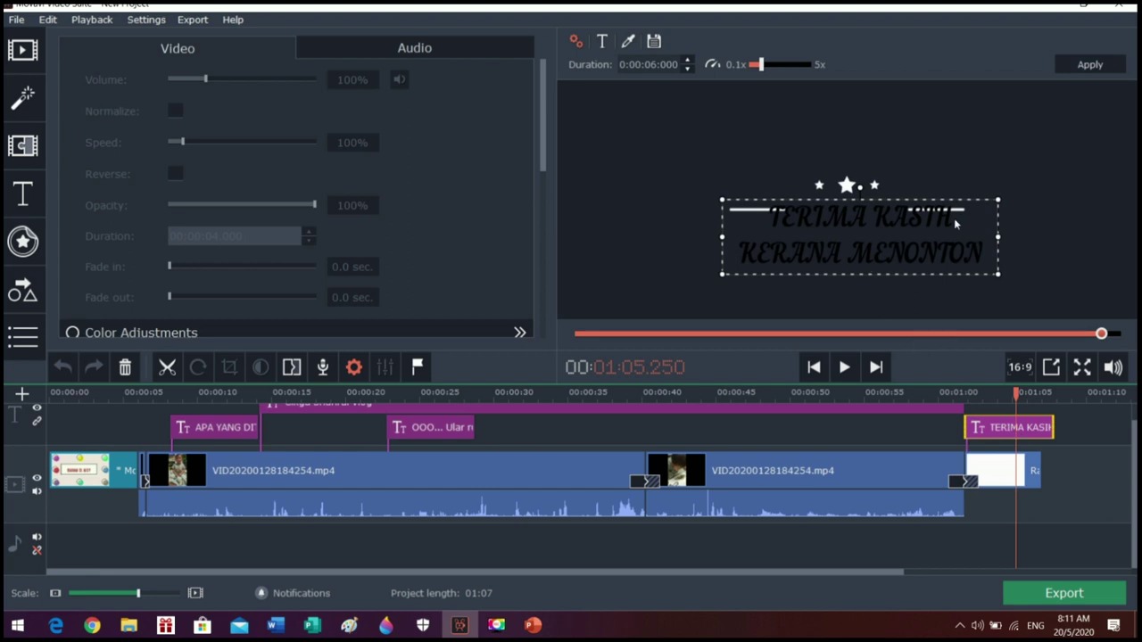
double_click(944, 223)
left_click(1076, 68)
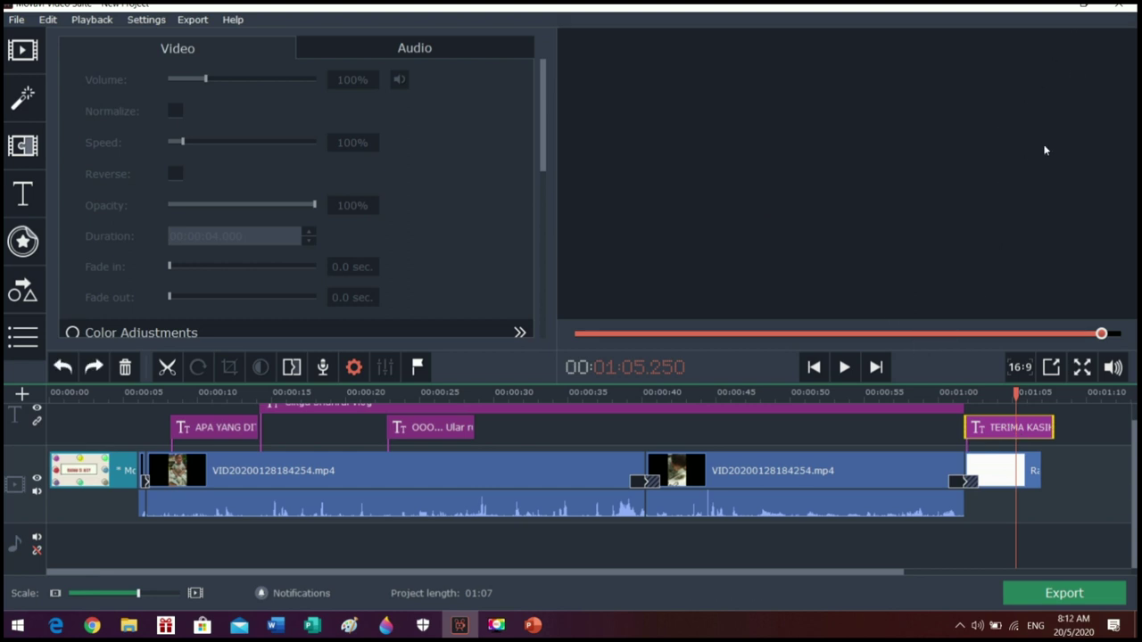
Play the timeline from just before the closing title to the end of the project
left_click(951, 395)
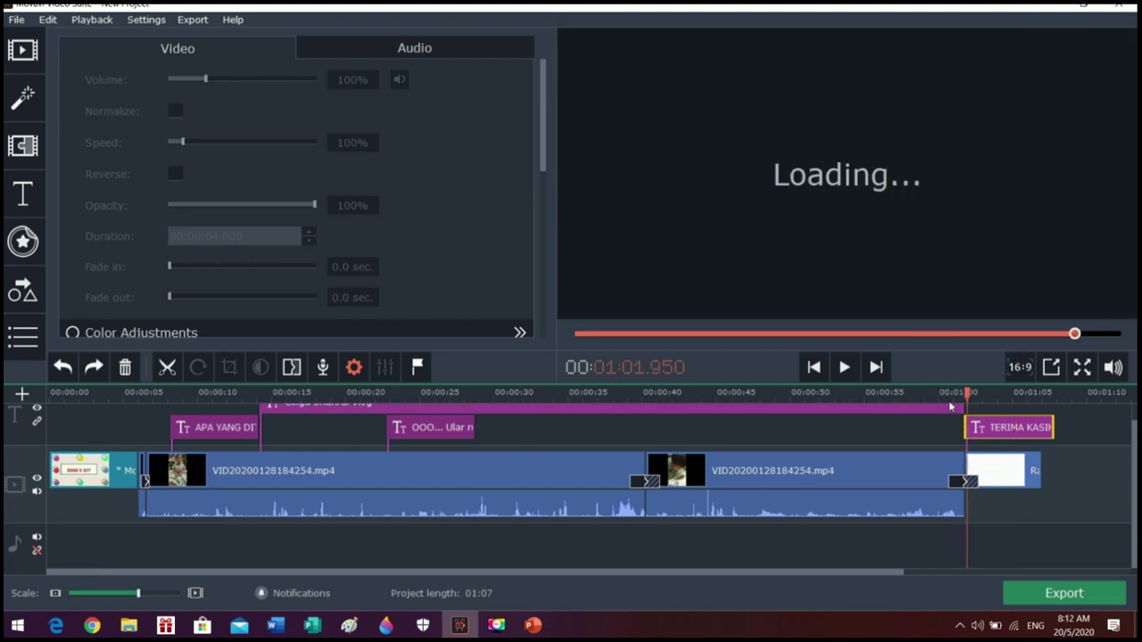
left_click(845, 366)
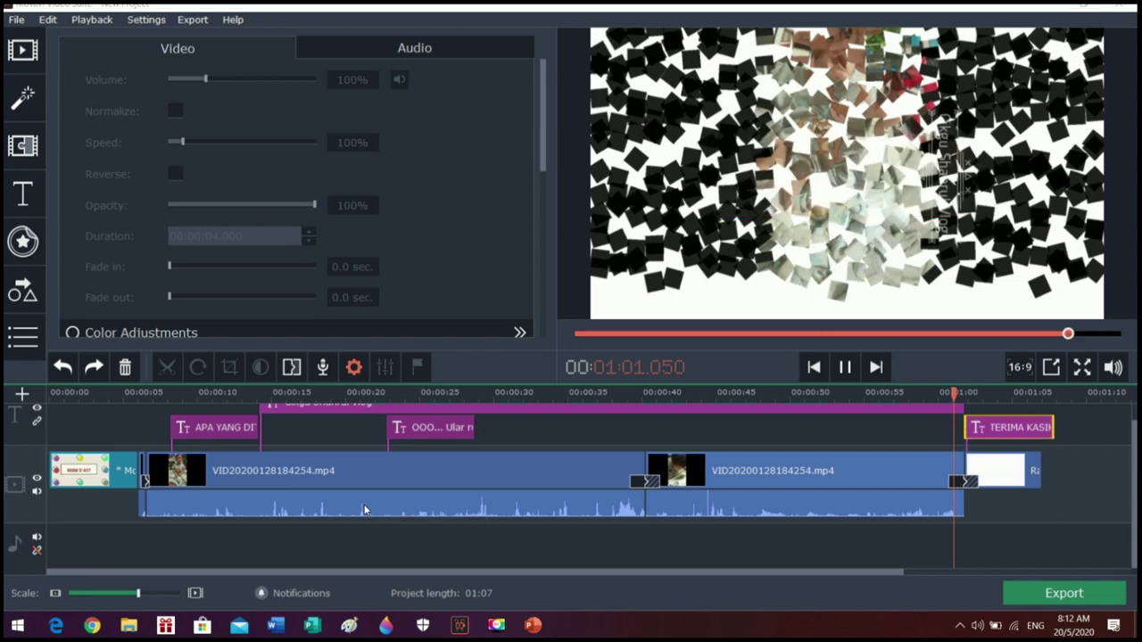
left_click(846, 368)
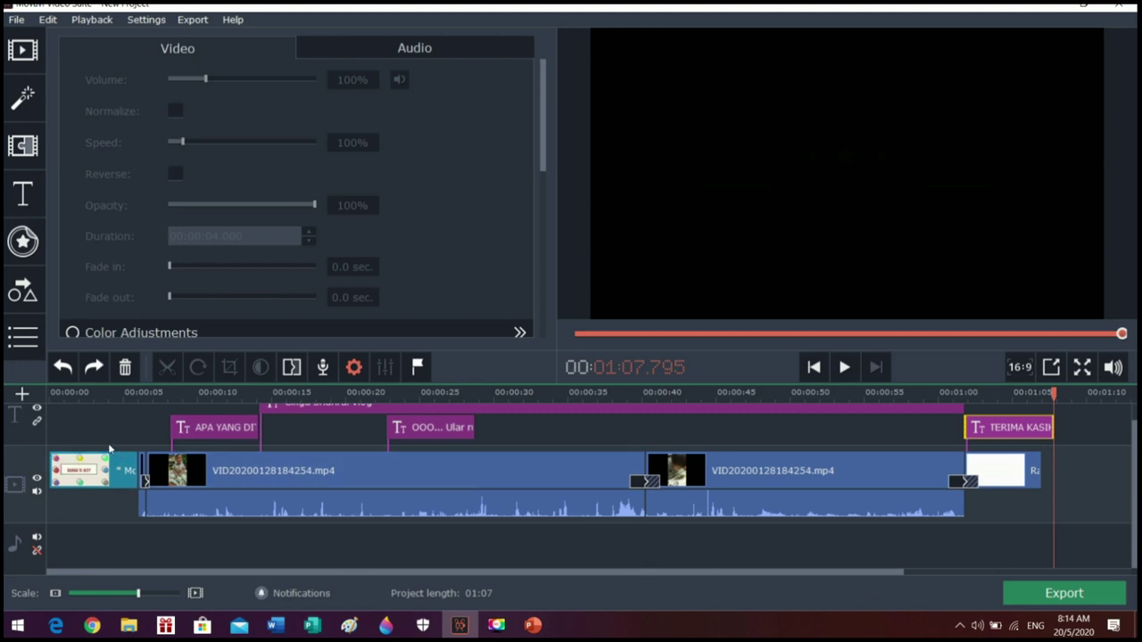
Preview the Cartoons track from the built-in music collection
left_click(25, 52)
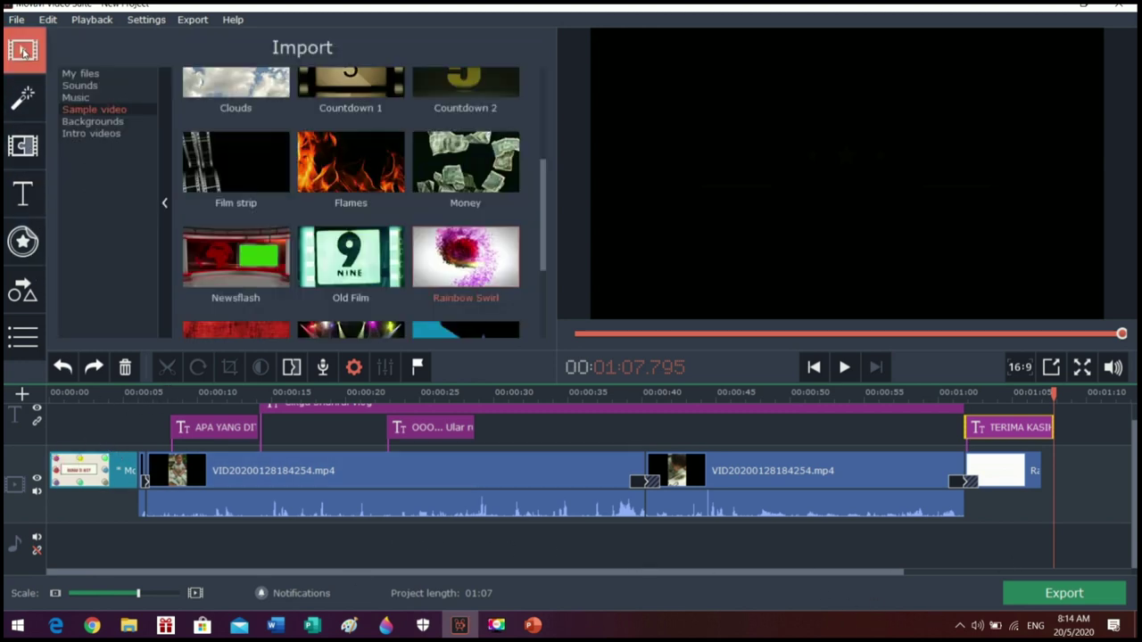
left_click(74, 98)
scroll(347, 252, "down", 1)
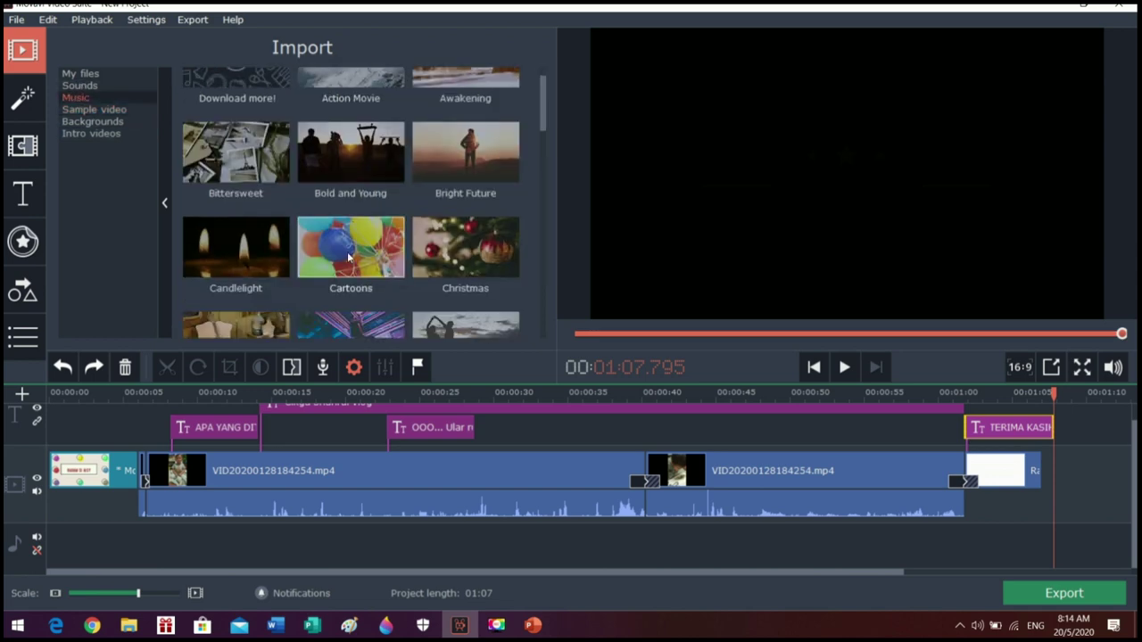
left_click(348, 258)
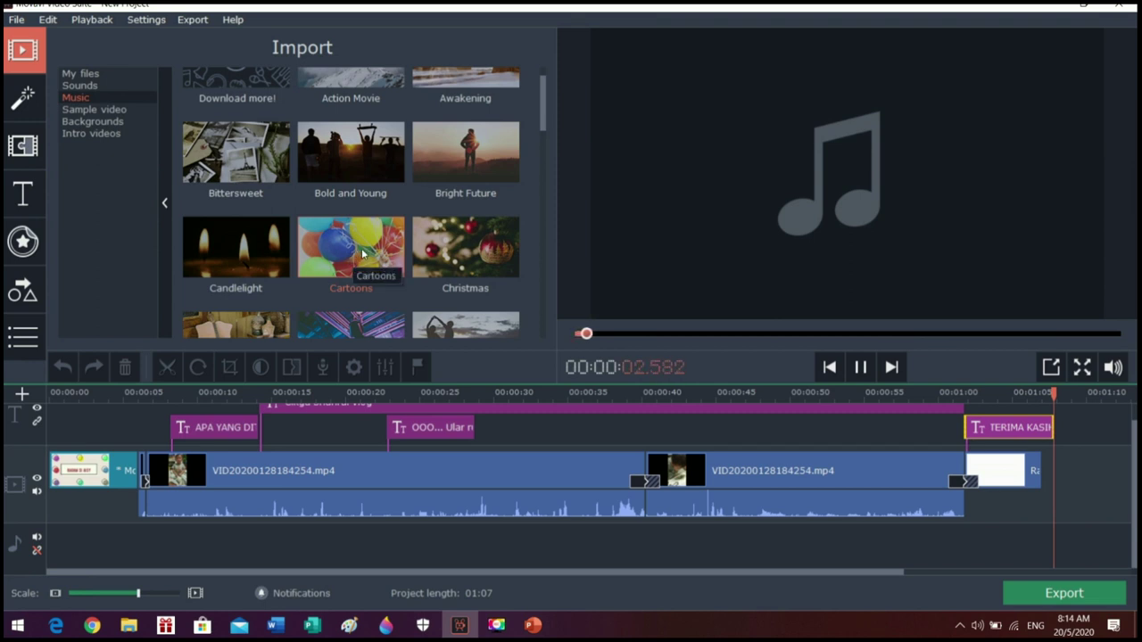
scroll(361, 254, "down", 2)
scroll(361, 254, "up", 1)
Place the Cartoons music on the audio track from the start of the timeline
left_click_drag(361, 248, 86, 542)
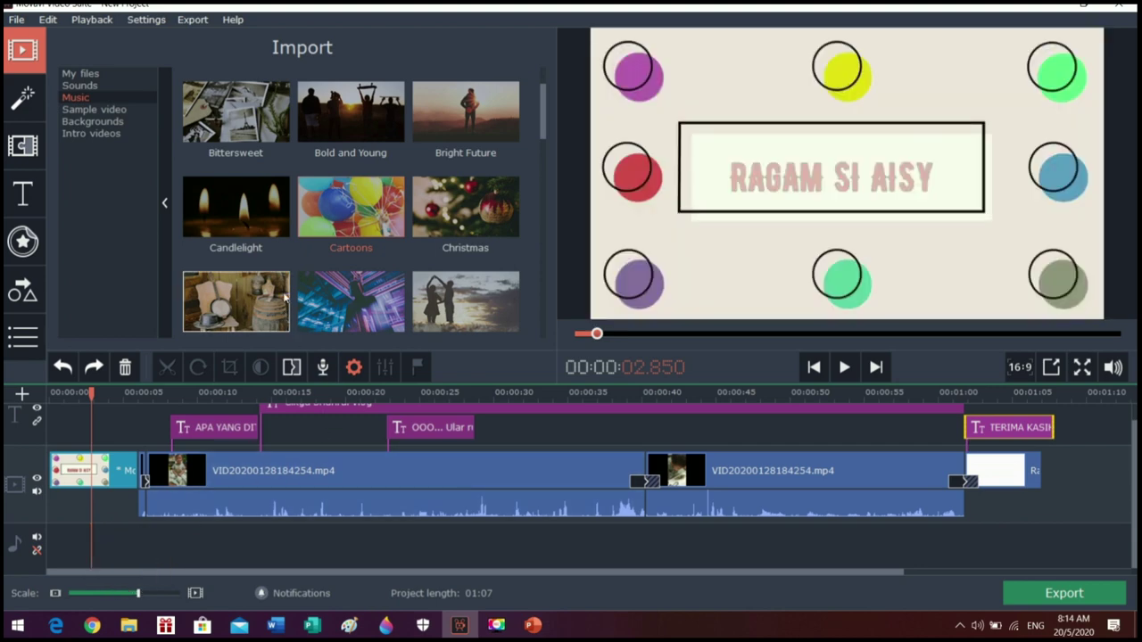
left_click(337, 205)
left_click_drag(340, 214, 44, 534)
left_click_drag(339, 204, 88, 544)
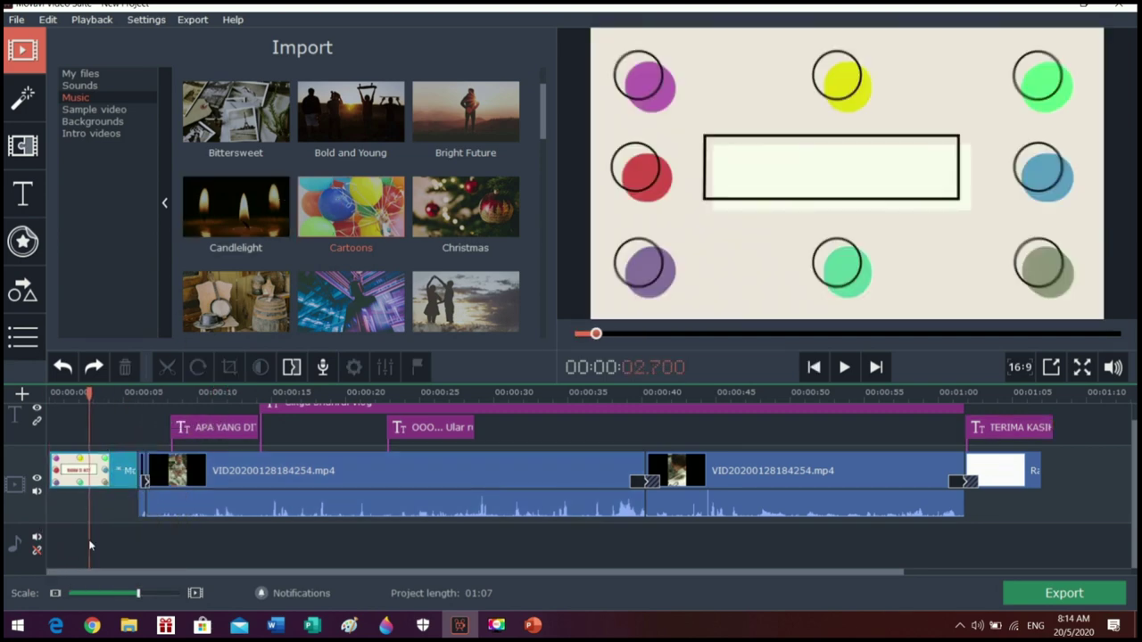
left_click(324, 218)
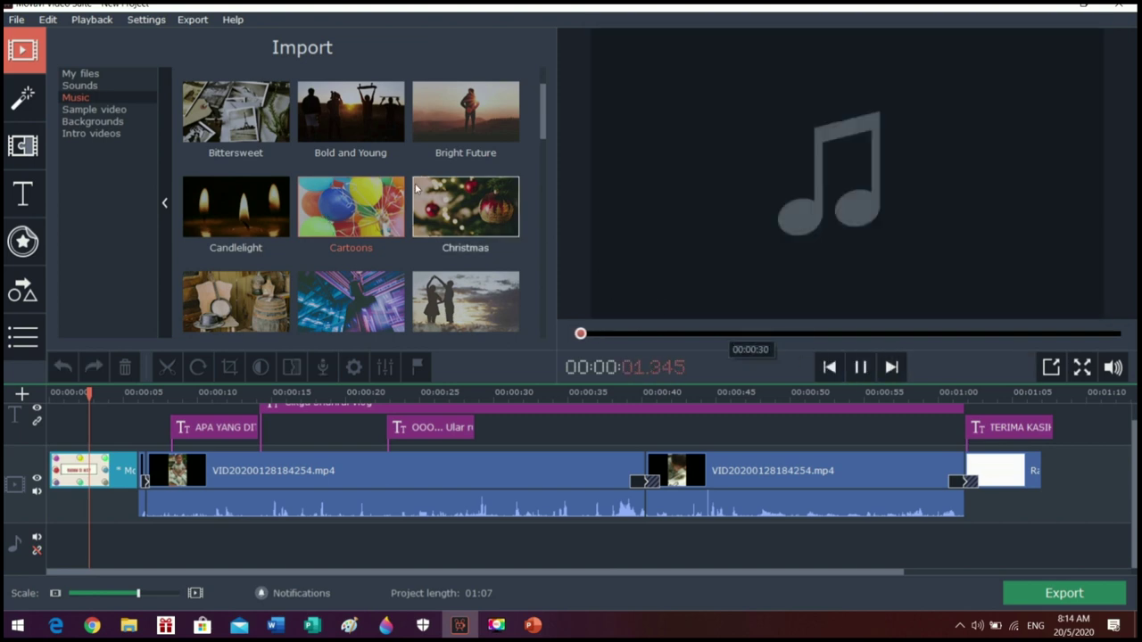
left_click_drag(351, 207, 84, 548)
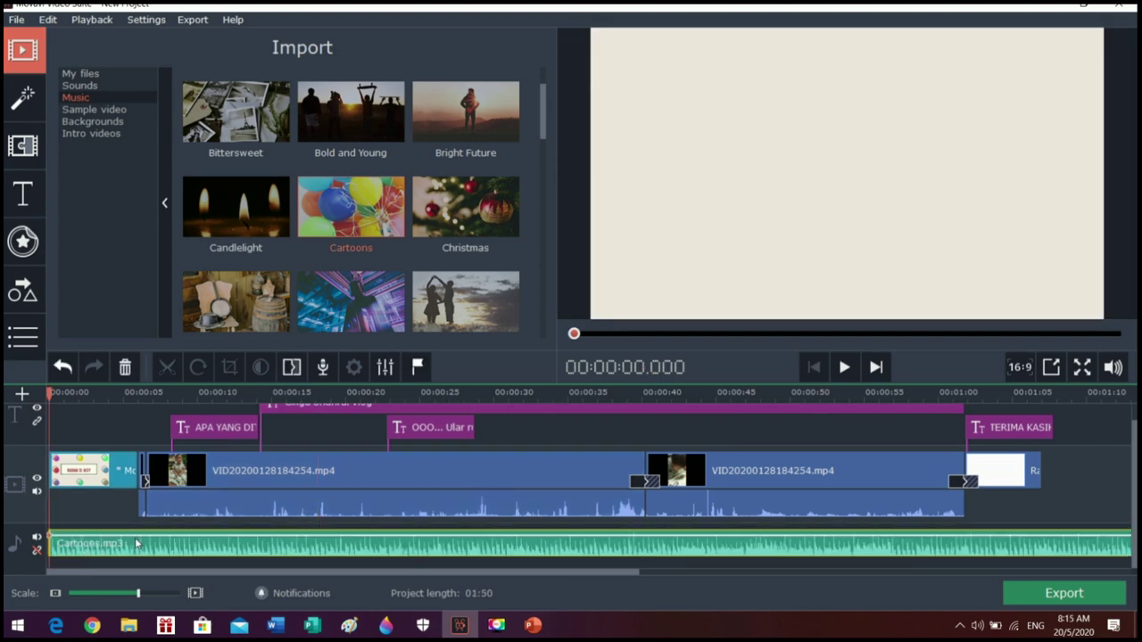
Split the Cartoons music at 00:00:06.000, where the intro ends and the first video clip begins
left_click(473, 535)
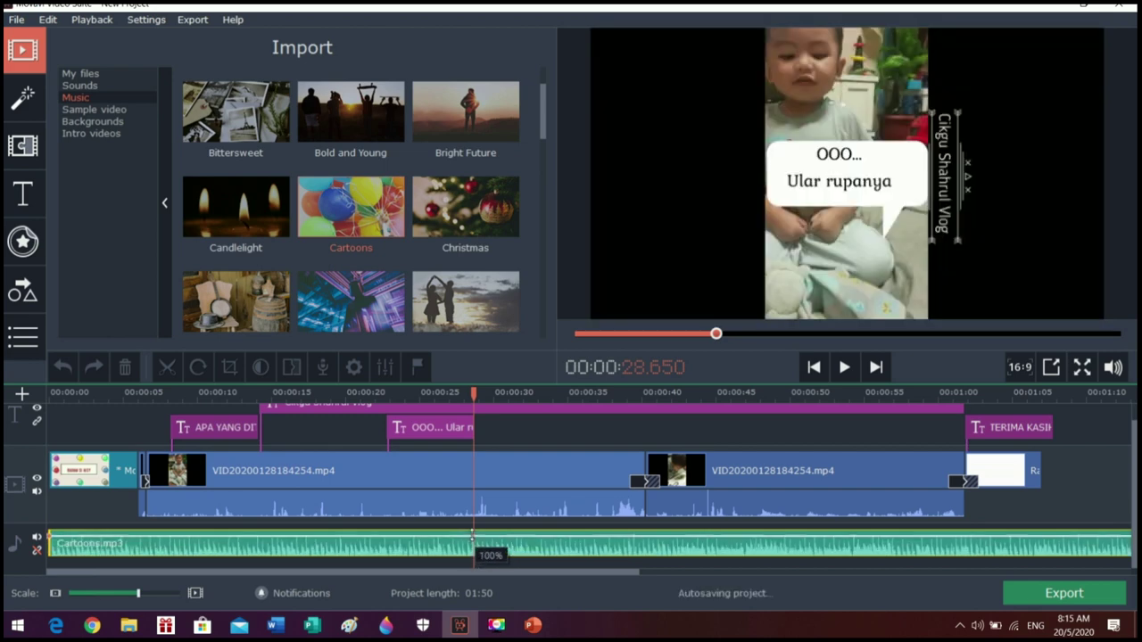
left_click(137, 532)
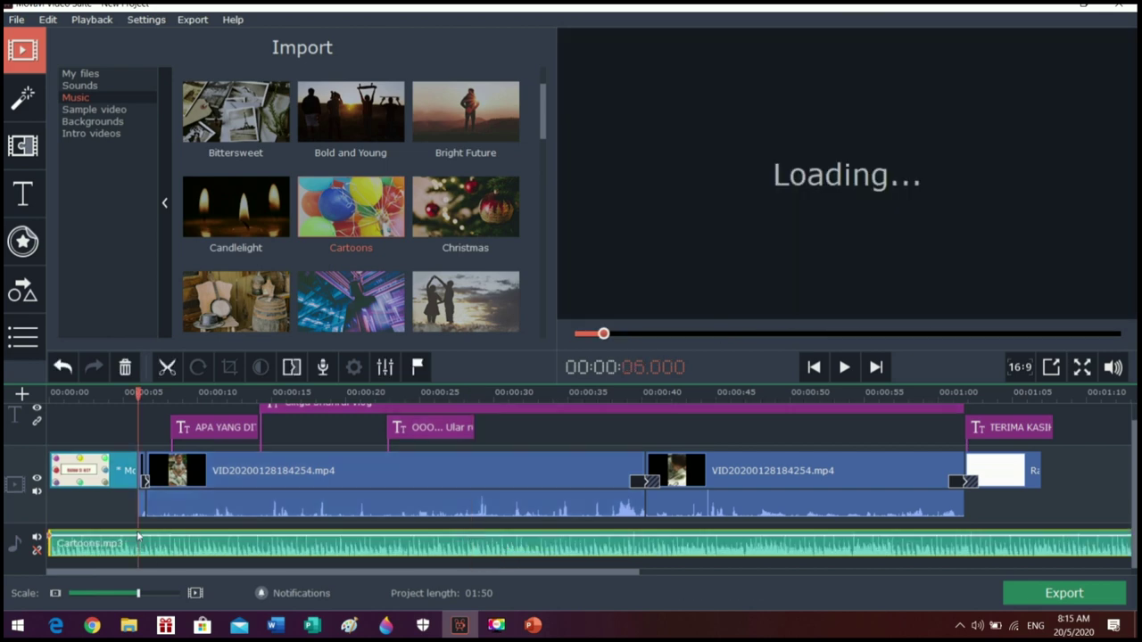
left_click(168, 367)
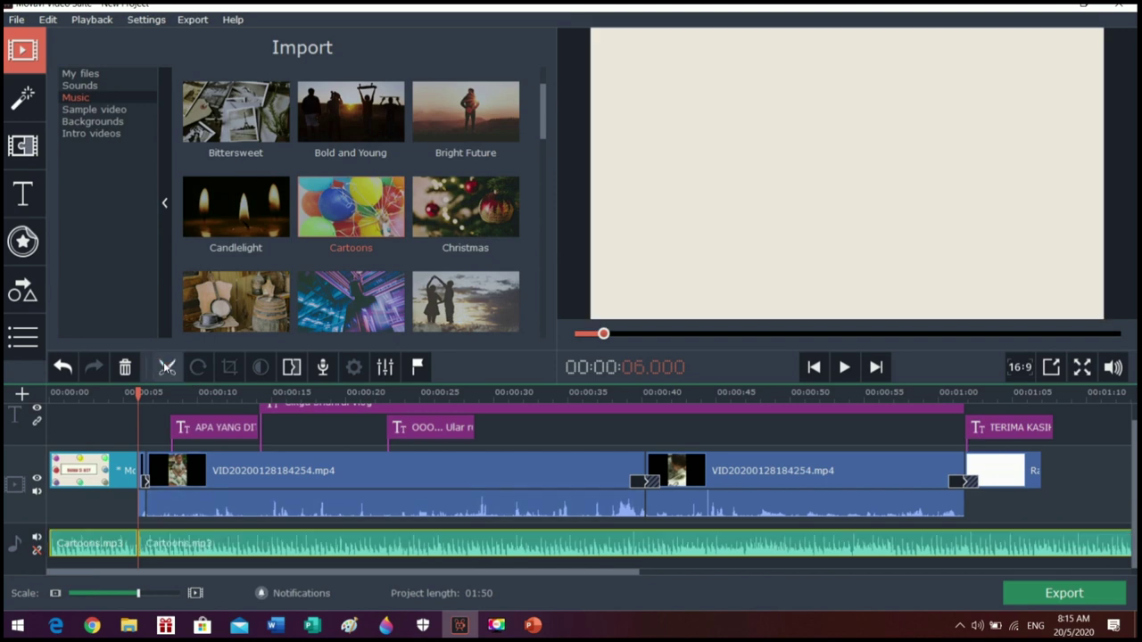
Lower the volume of the music after the intro and split it at 00:01:02.000, where the closing clip starts
left_click(111, 554)
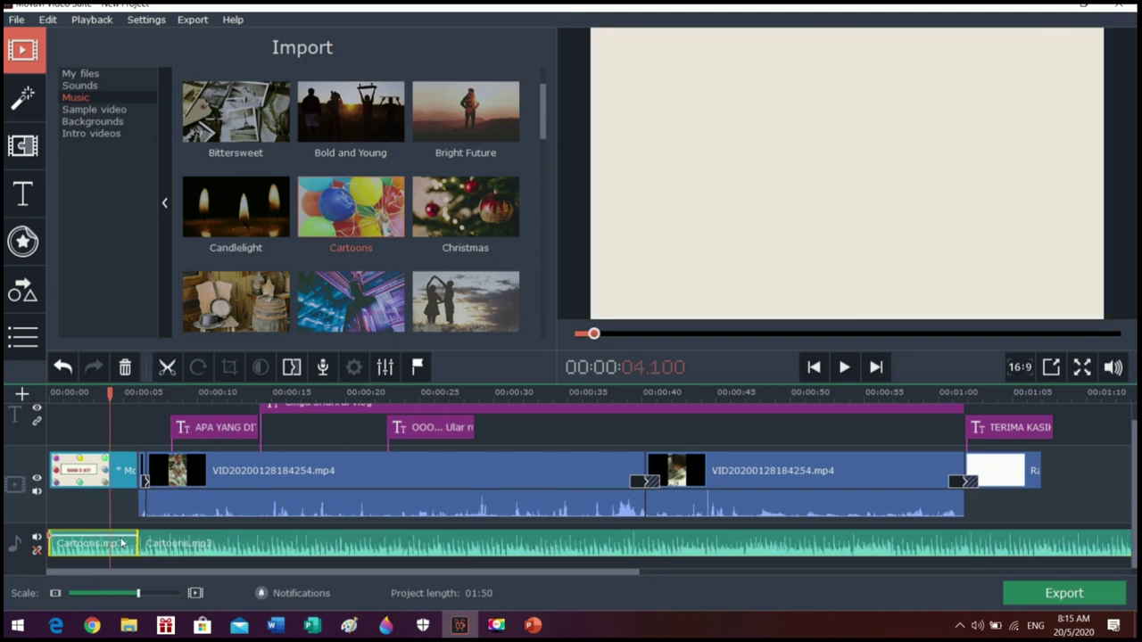
left_click_drag(122, 543, 122, 534)
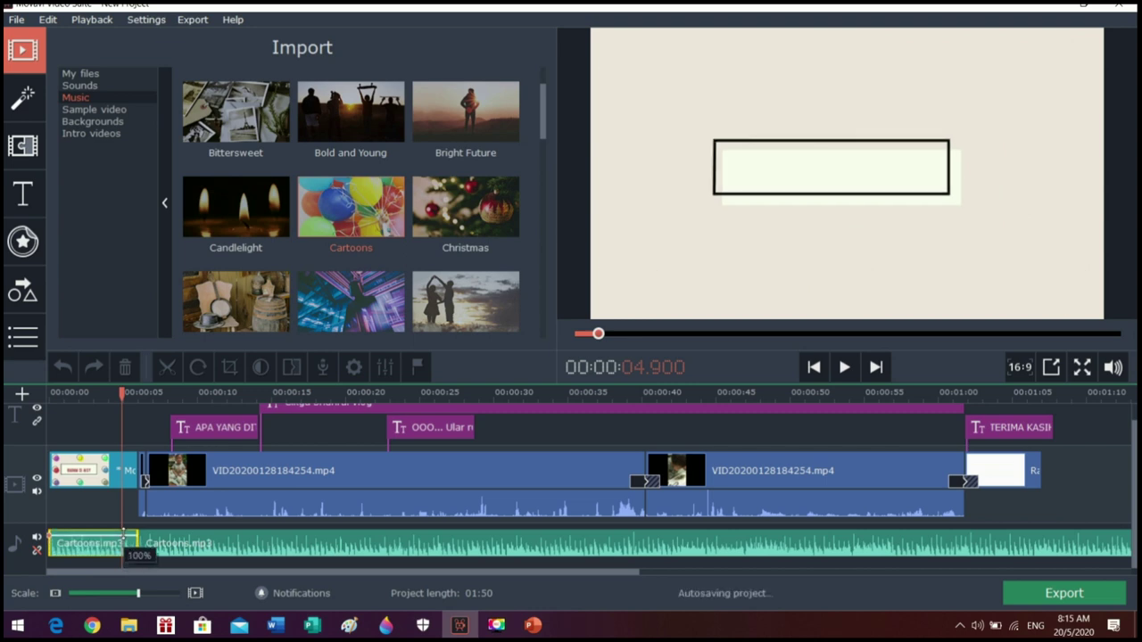
left_click(168, 541)
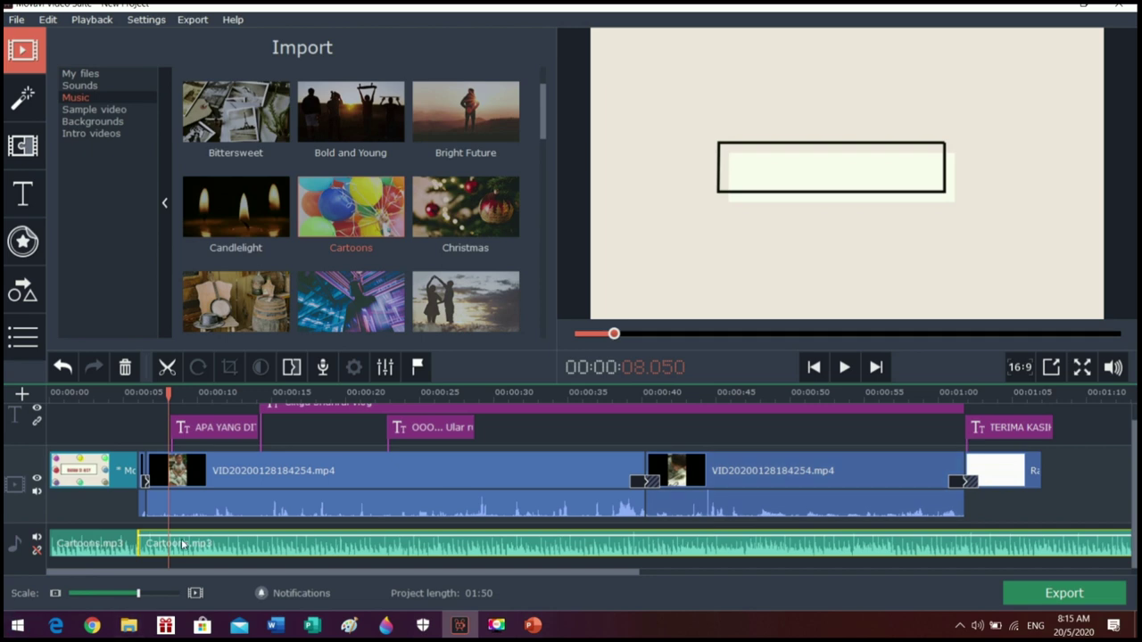
left_click_drag(183, 533, 181, 551)
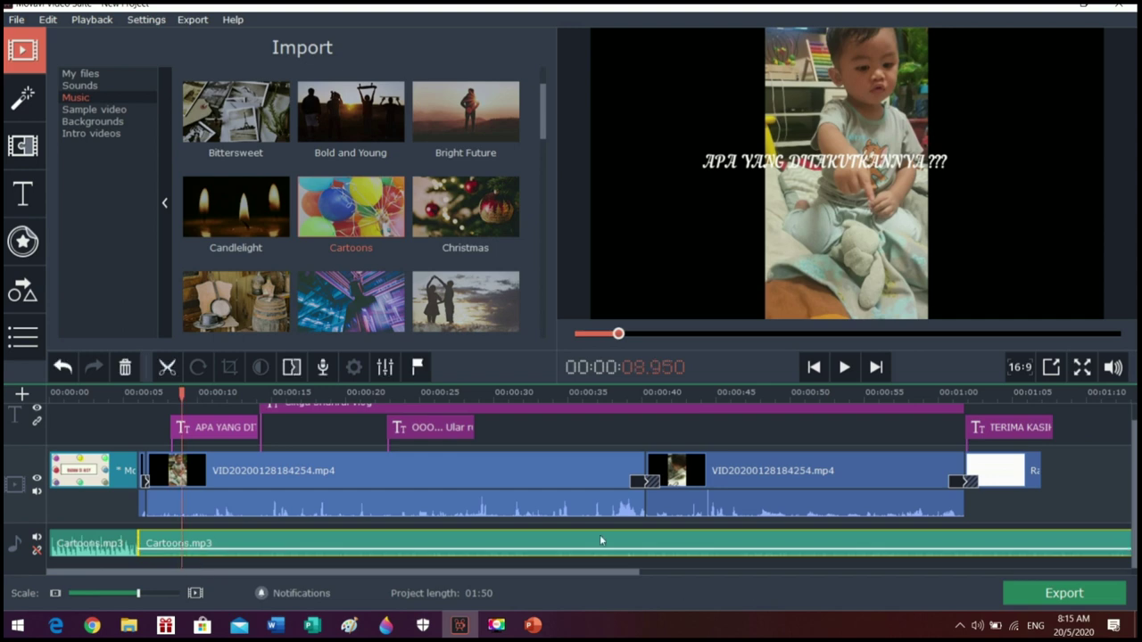
left_click(970, 541)
left_click(165, 365)
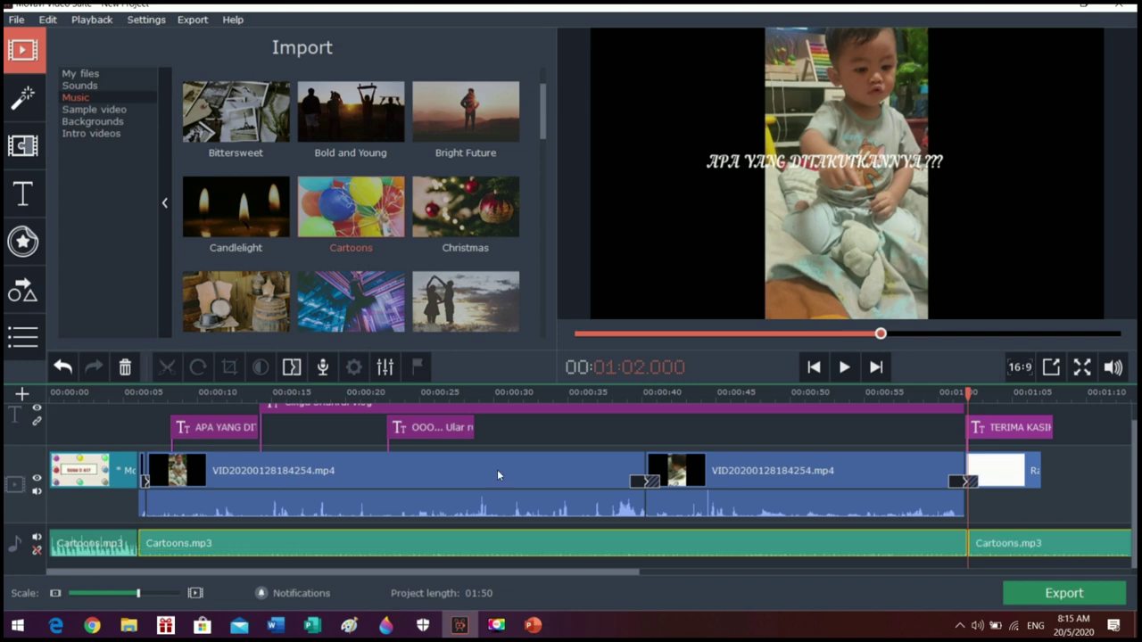
Raise the last music section's volume, shorten it to about the closing title's end, and undo the last change
left_click(987, 555)
mouse_move(969, 545)
left_mouse_down()
mouse_move(1117, 549)
mouse_move(705, 541)
mouse_move(1006, 541)
mouse_move(968, 542)
left_mouse_up()
left_click(992, 539)
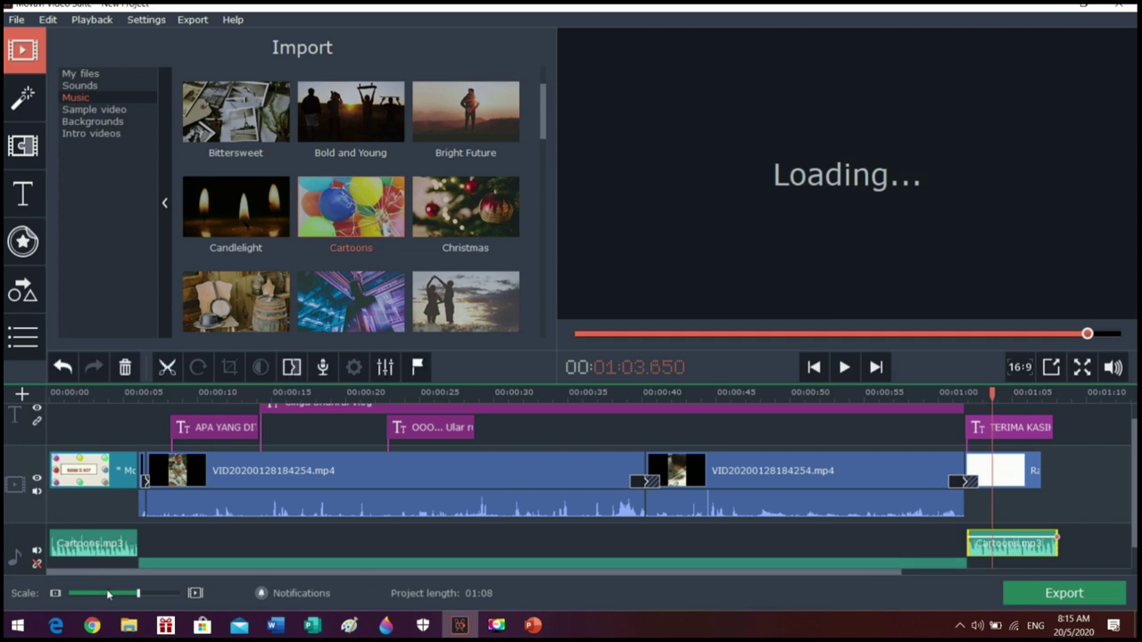
left_click(62, 366)
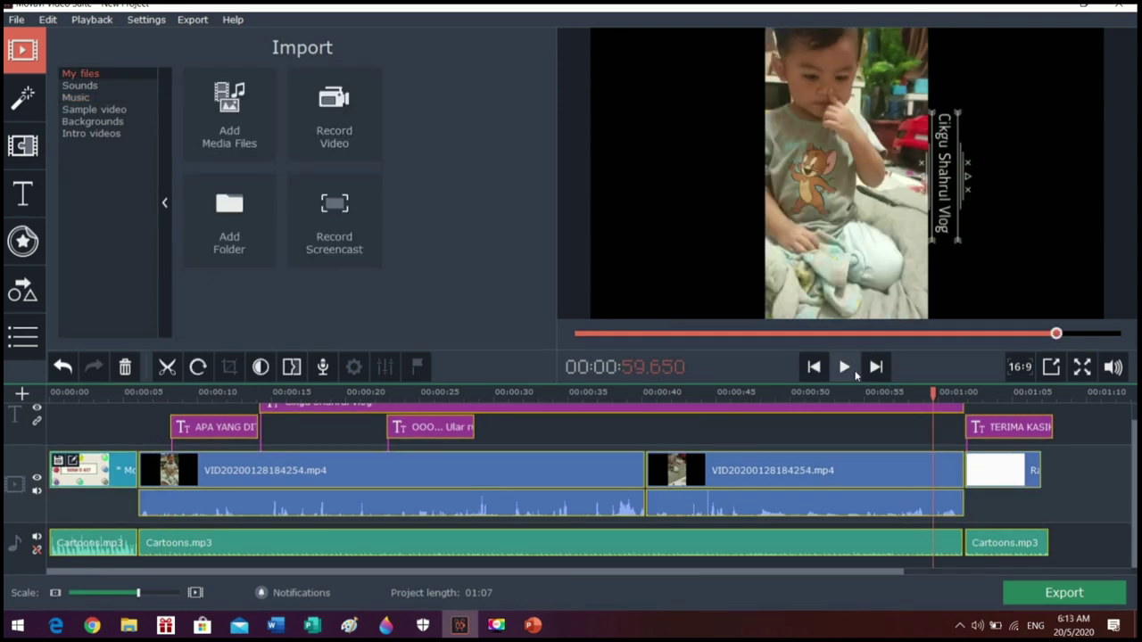
Play the timeline from 00:00:59.650 to its end, and replay from the end of the intro to the first title
left_click(844, 367)
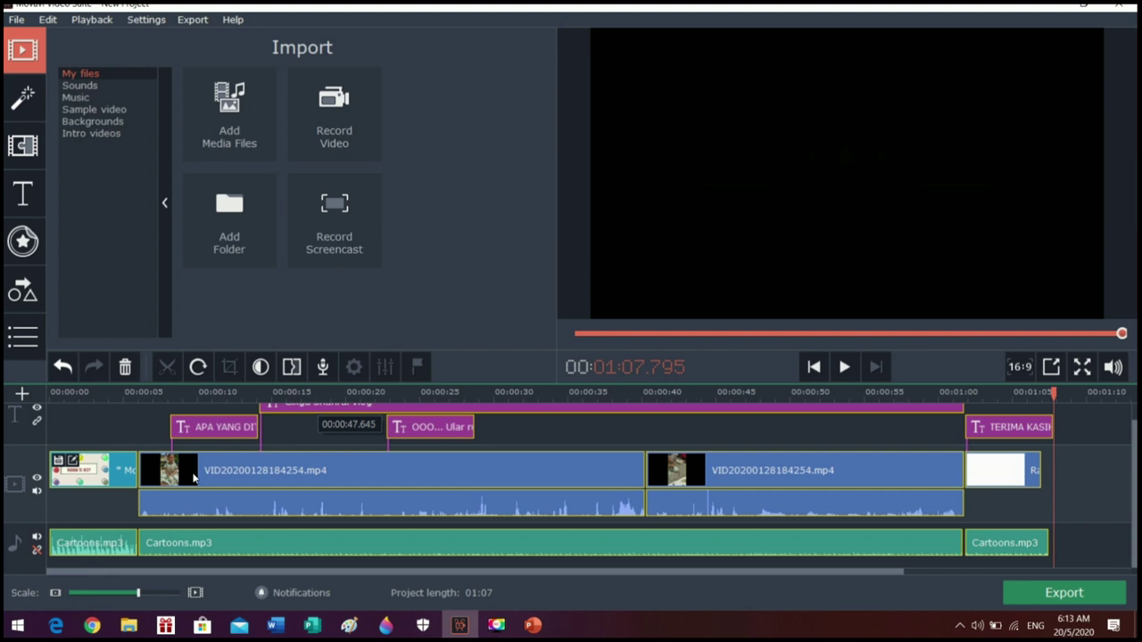
left_click(125, 395)
left_click(845, 367)
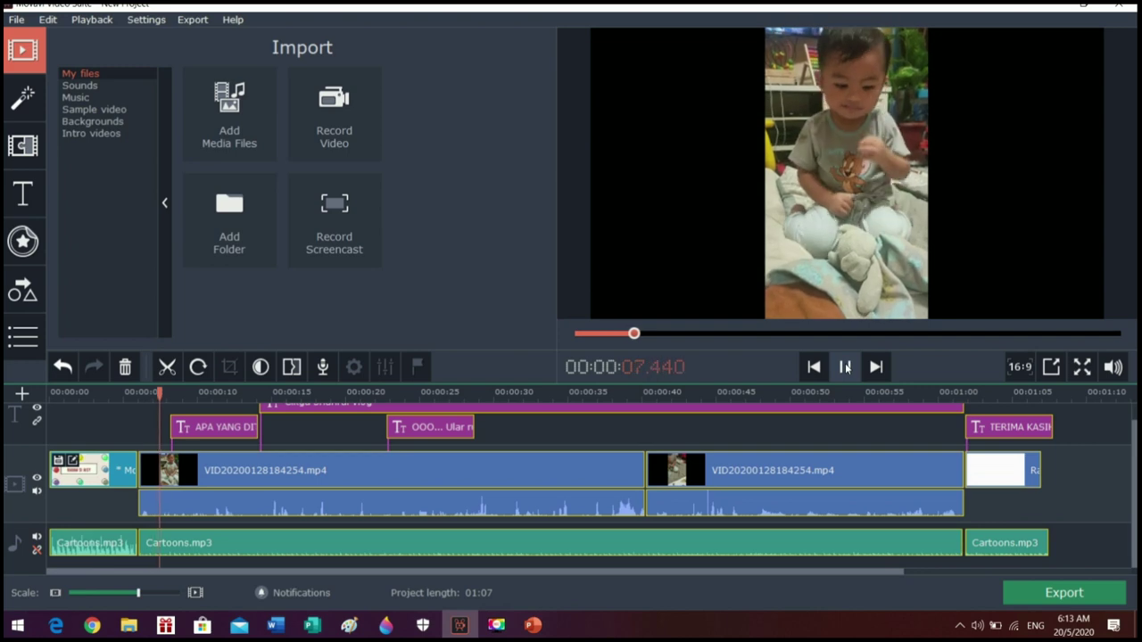
left_click(845, 367)
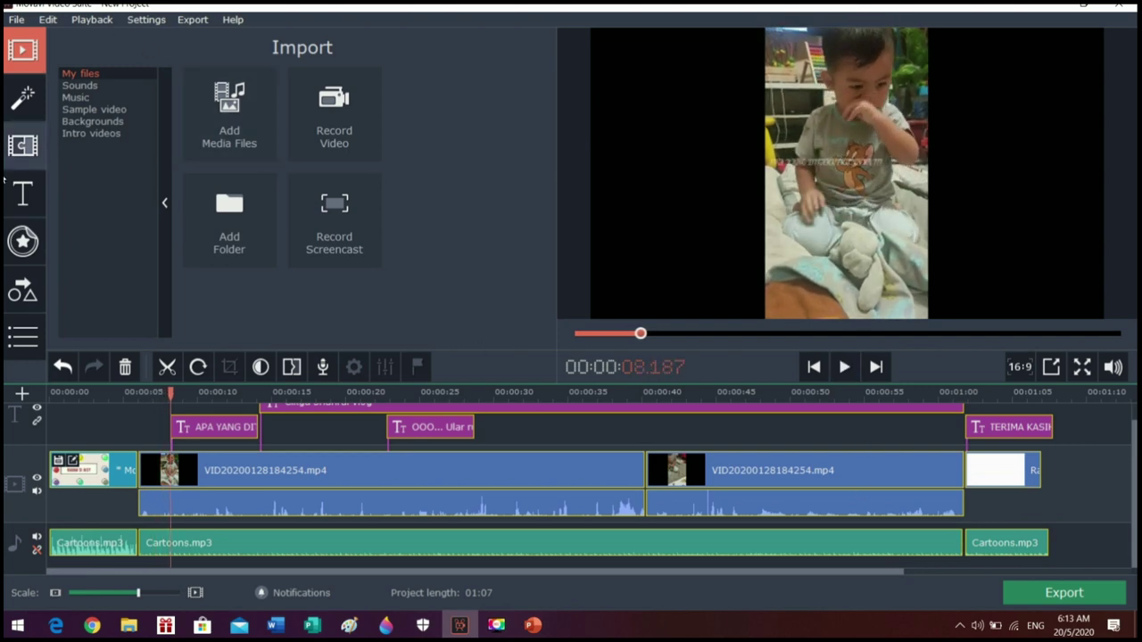
Add a transition from the Artistic category between the two video clips, and try to place Disintegrate between the intro and first clip
left_click(24, 148)
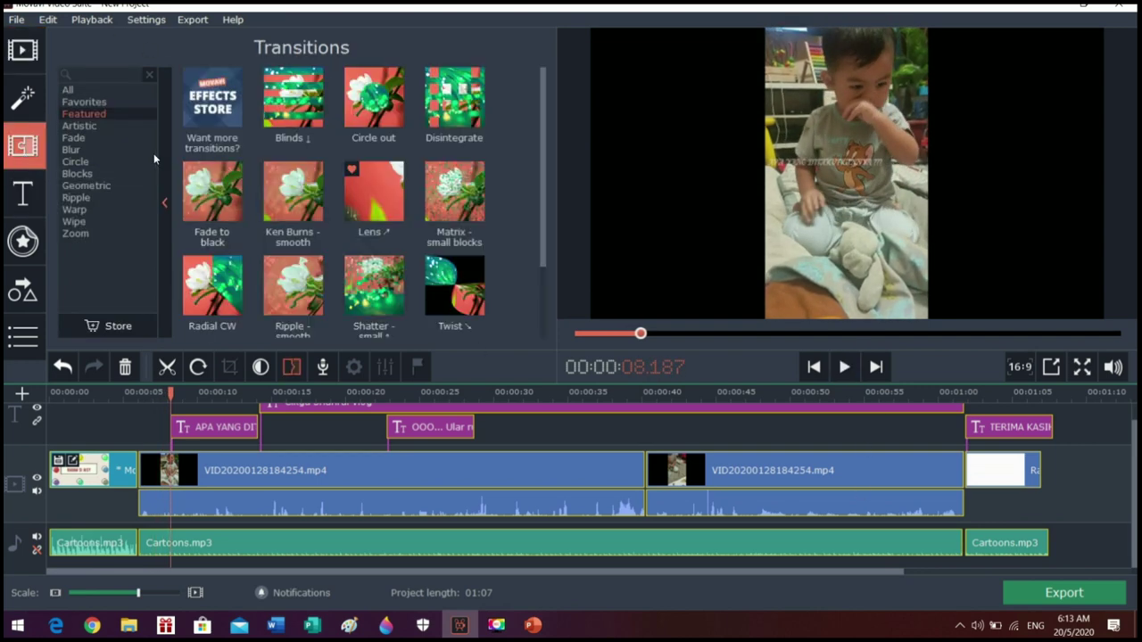
scroll(479, 160, "down", 1)
scroll(446, 178, "up", 1)
left_click(68, 126)
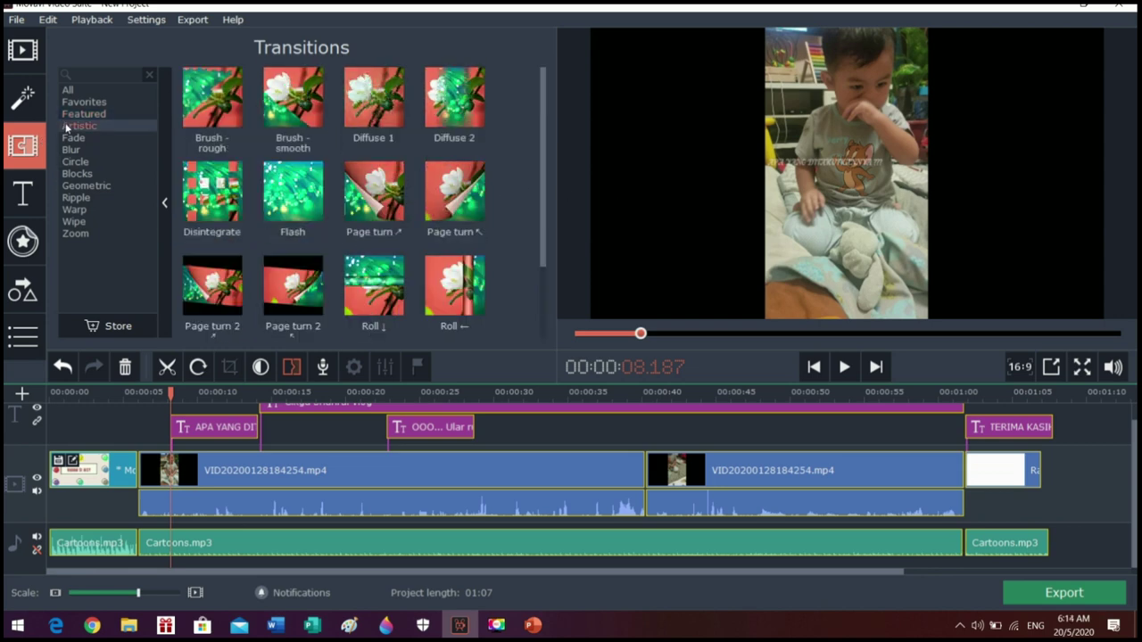
left_click(225, 83)
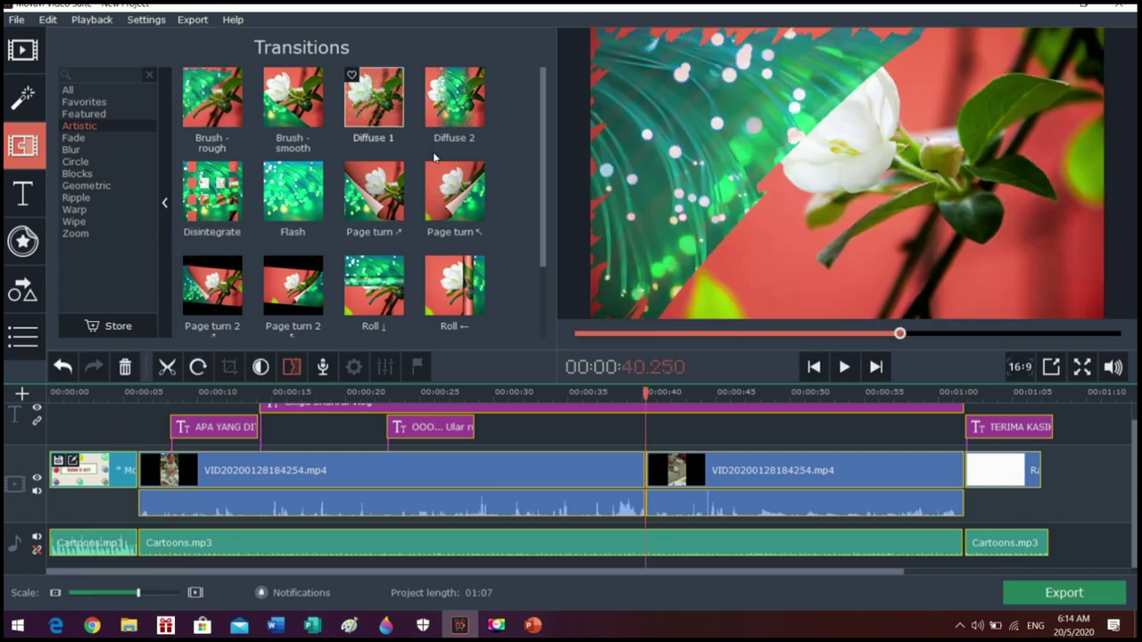
left_click_drag(198, 118, 131, 484)
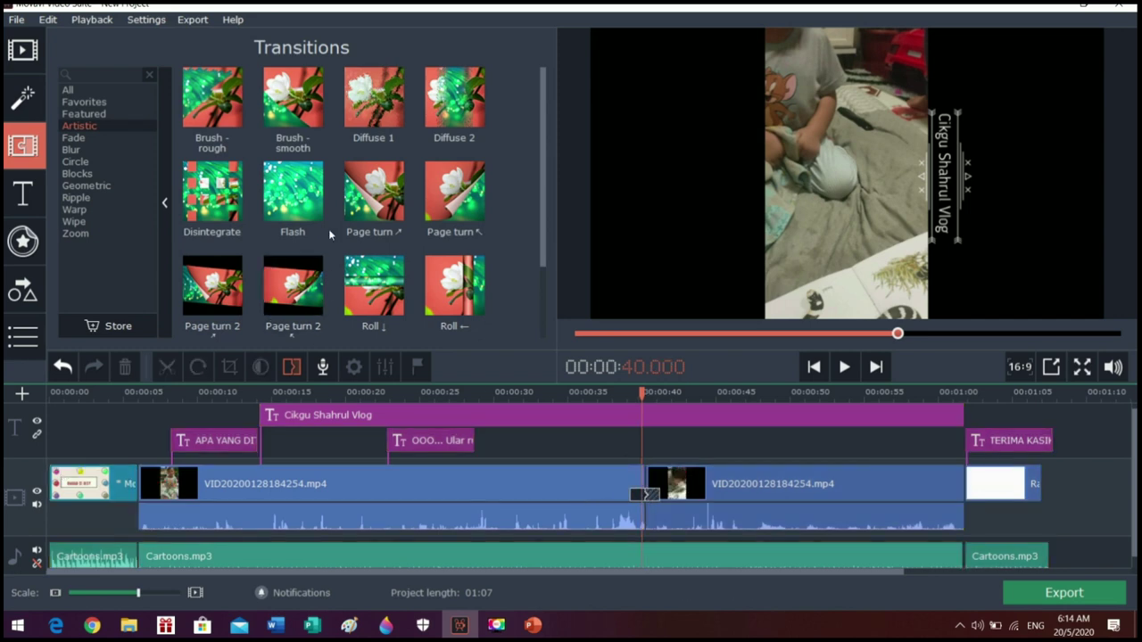
left_click_drag(211, 192, 127, 479)
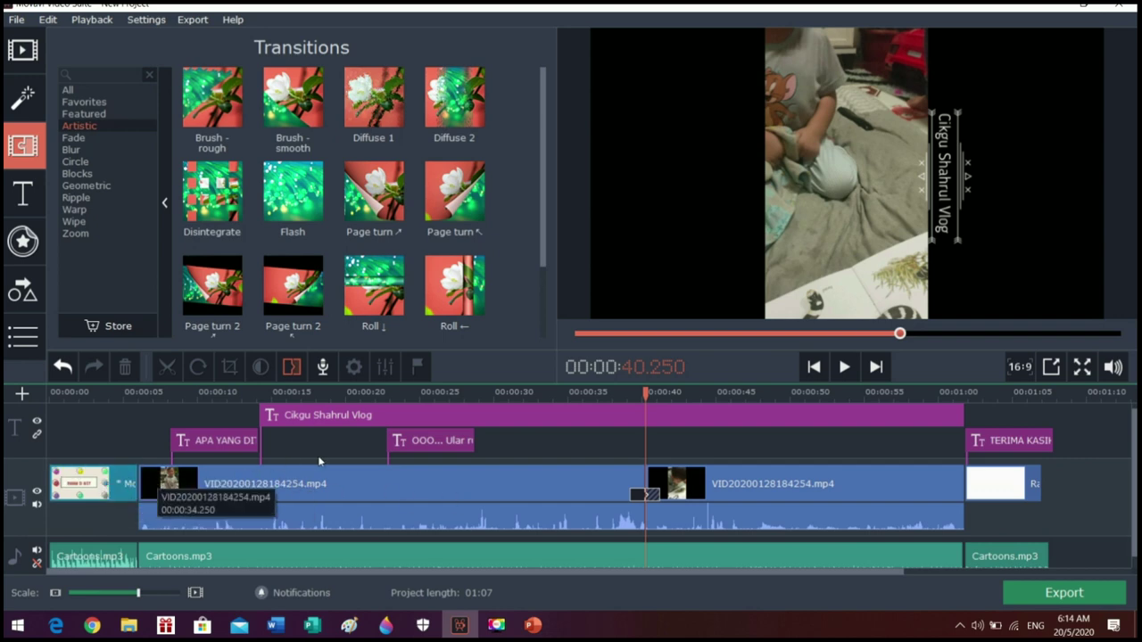
Split the first video clip at 00:00:06.550, just after the intro ends
left_click(158, 473)
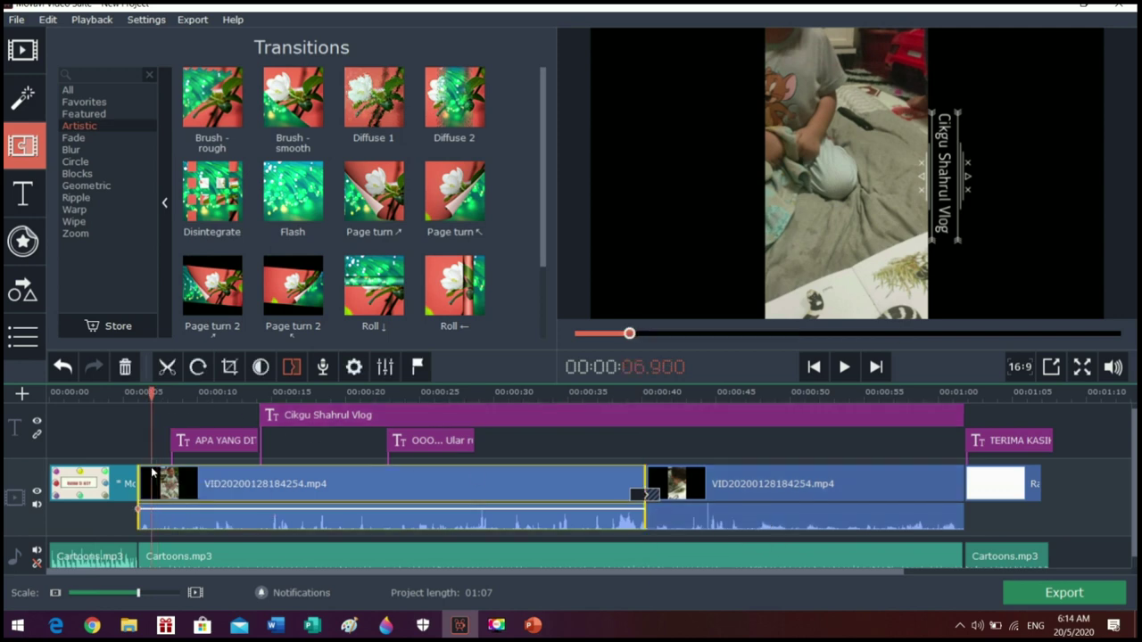
left_click(134, 473)
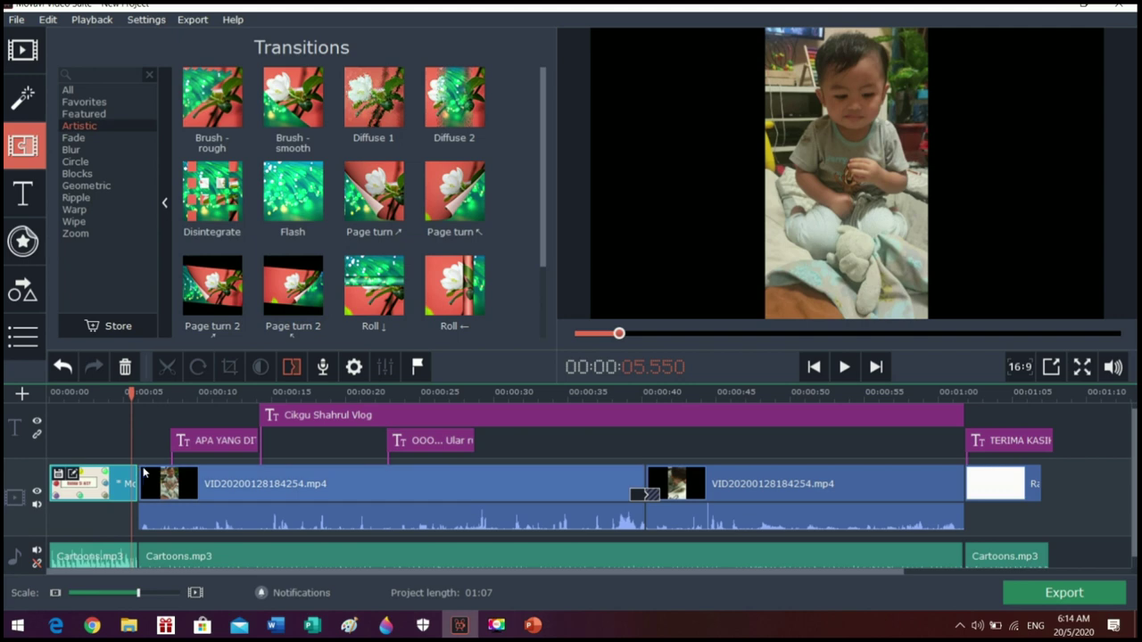
left_click(142, 473)
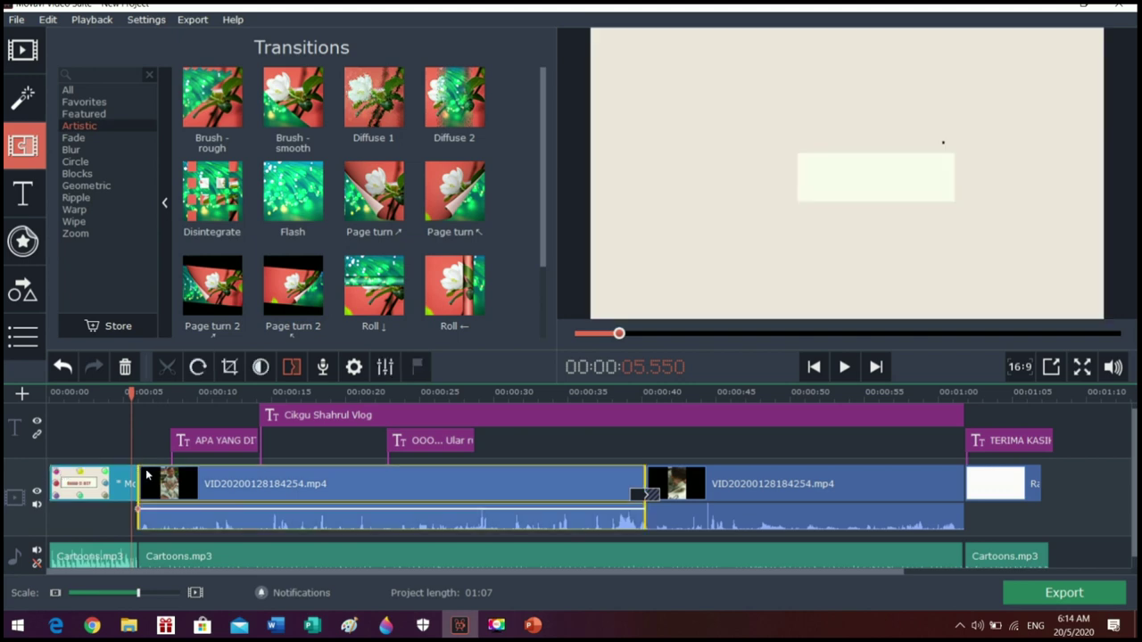
left_click(148, 476)
left_click(166, 368)
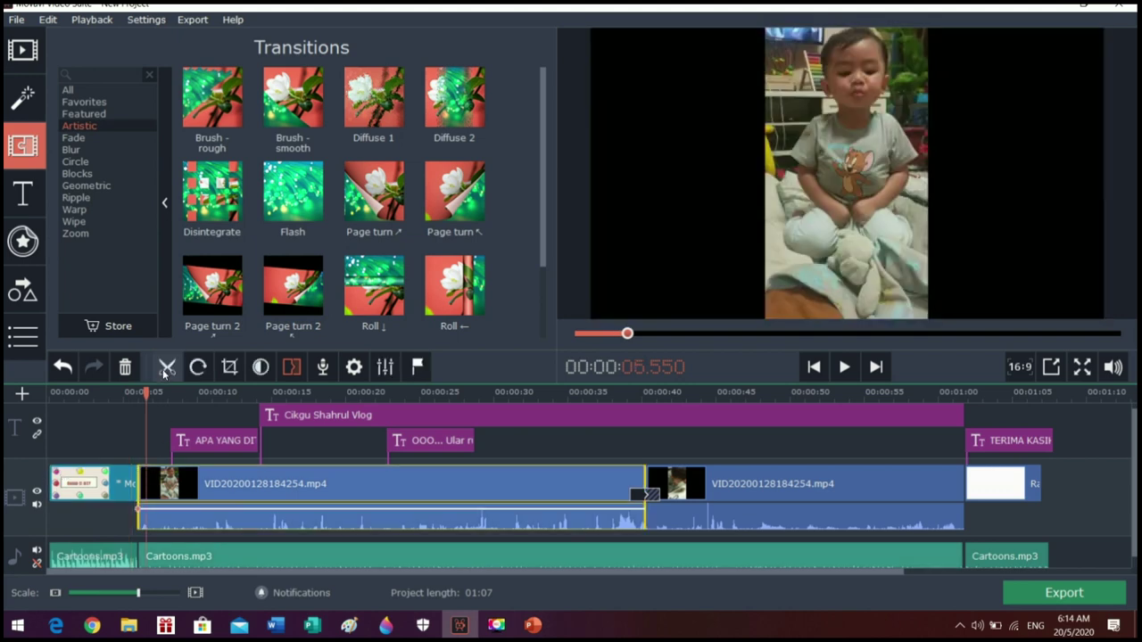
Apply the Brush - rough transition at the new split near the first clip's start and play it back
mouse_move(213, 98)
left_mouse_down()
mouse_move(129, 504)
mouse_move(129, 489)
left_mouse_up()
left_click(121, 391)
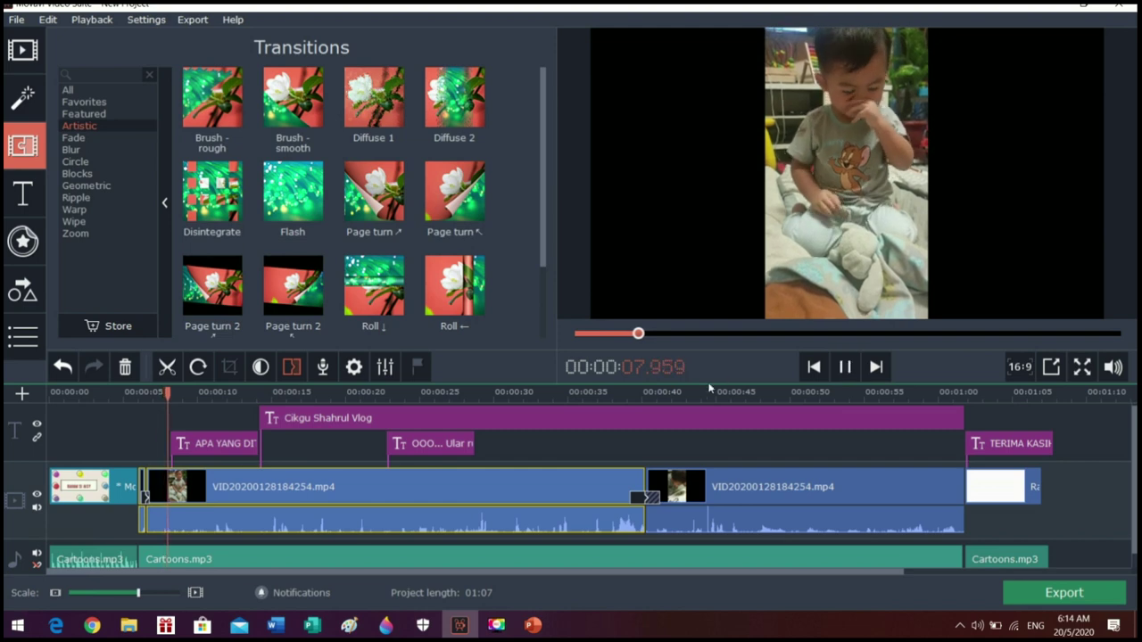
left_click(845, 367)
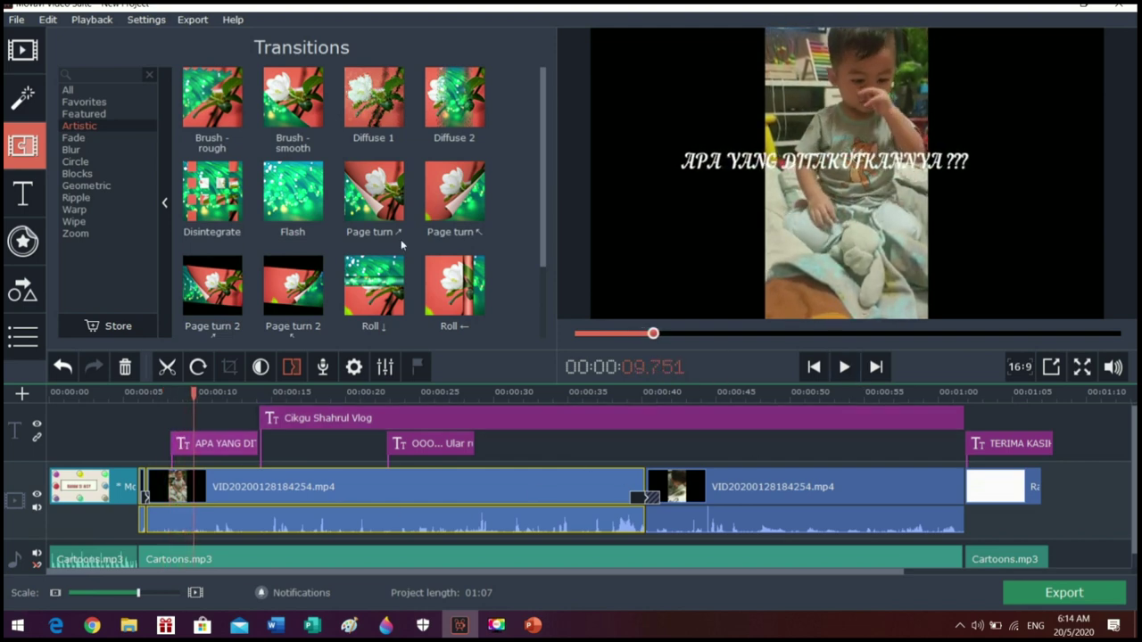
Set the transition at the split after the intro to Shatter - large and play that section back
scroll(317, 206, "down", 1)
scroll(316, 206, "down", 1)
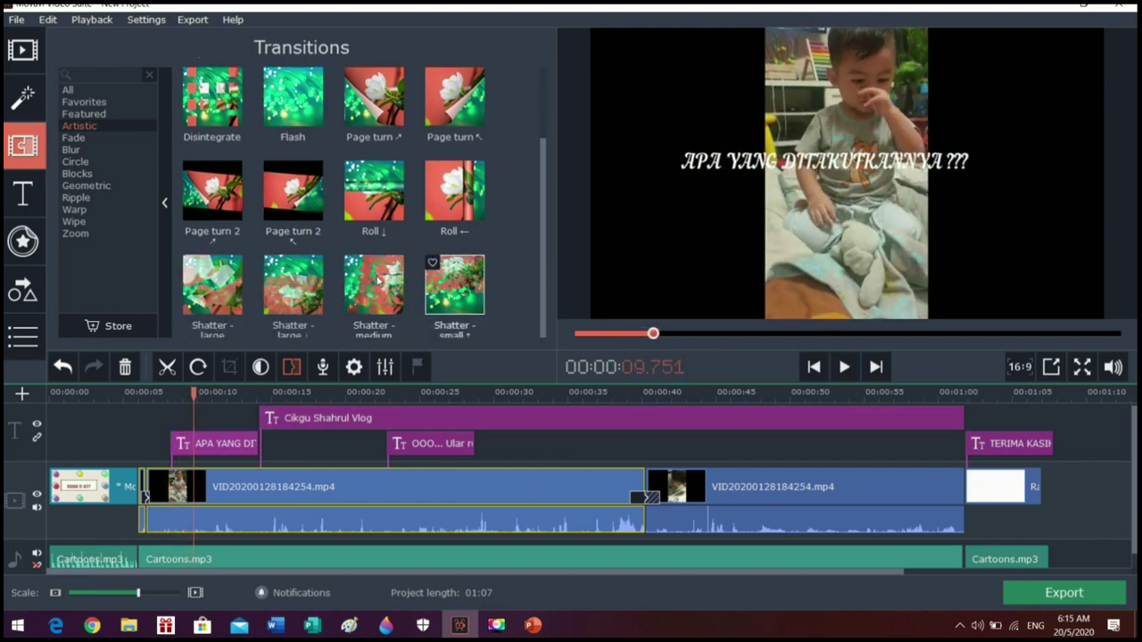
left_click_drag(189, 284, 134, 489)
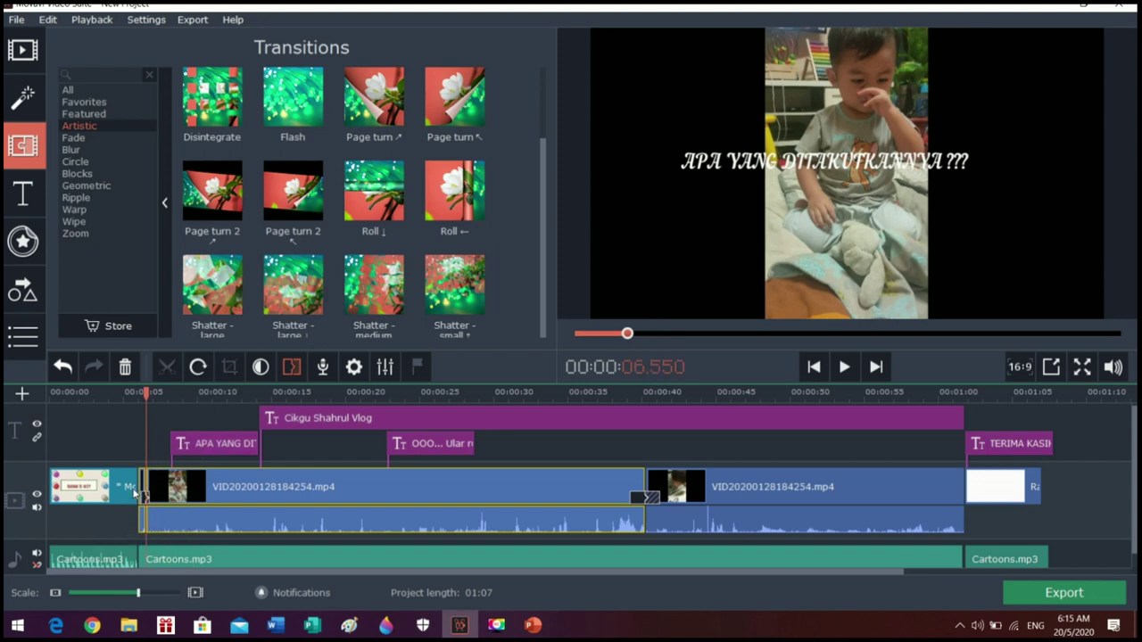
left_click(134, 393)
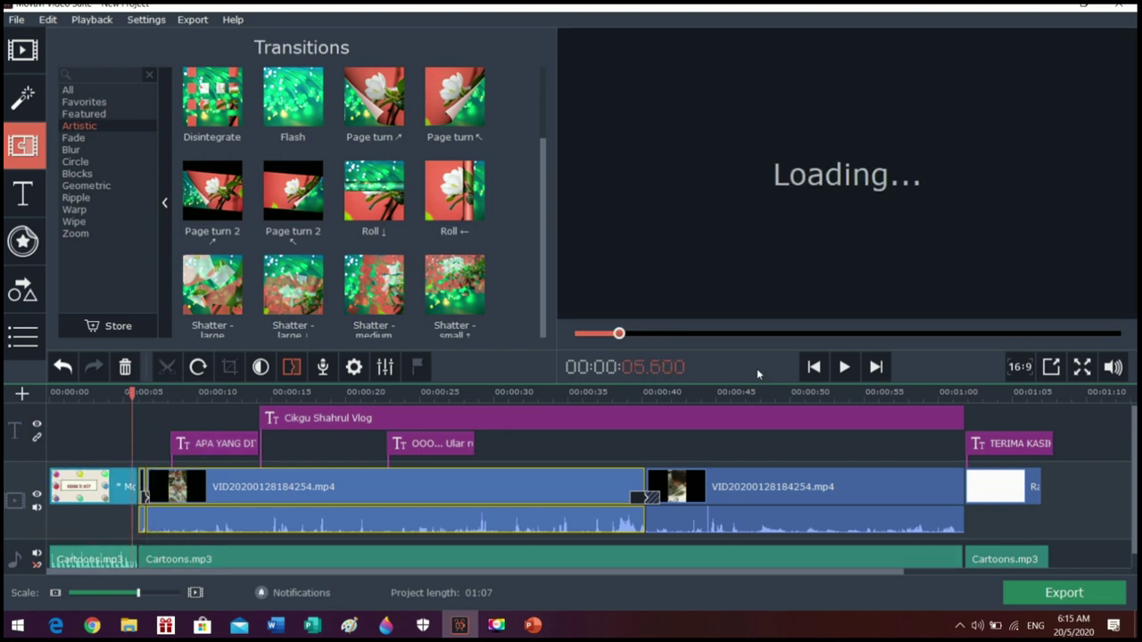
left_click(844, 370)
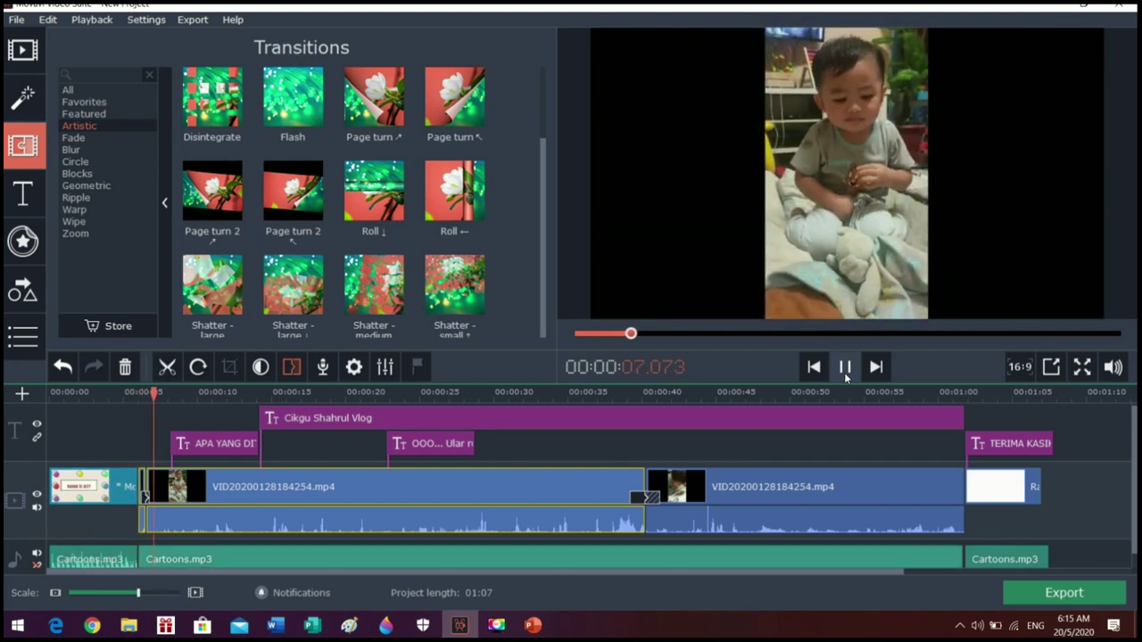
left_click(134, 393)
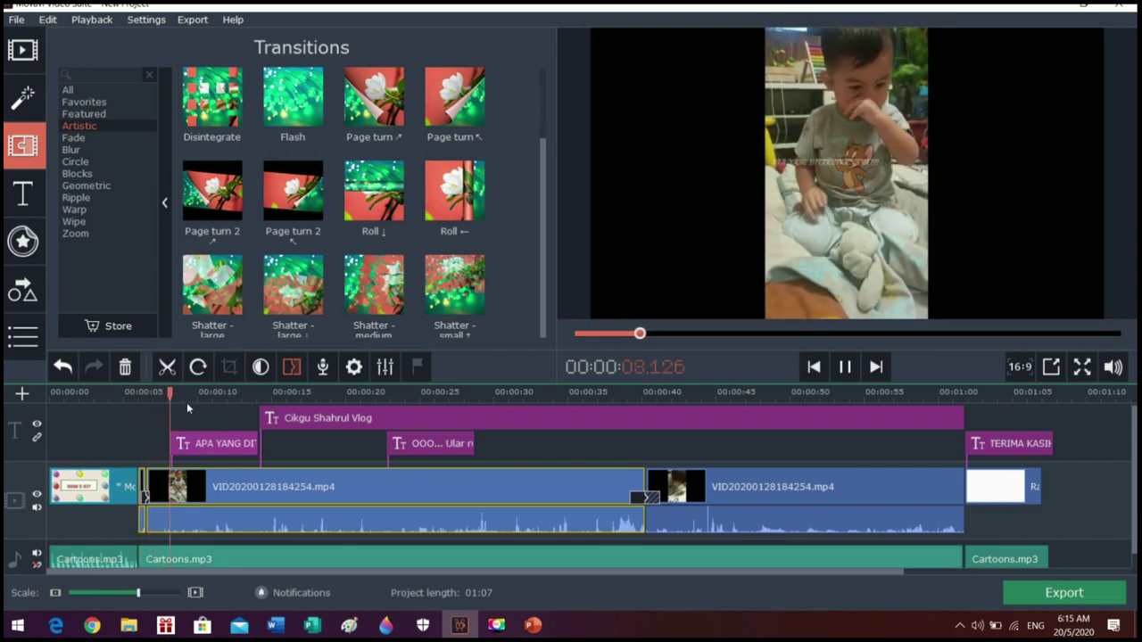
left_click(125, 393)
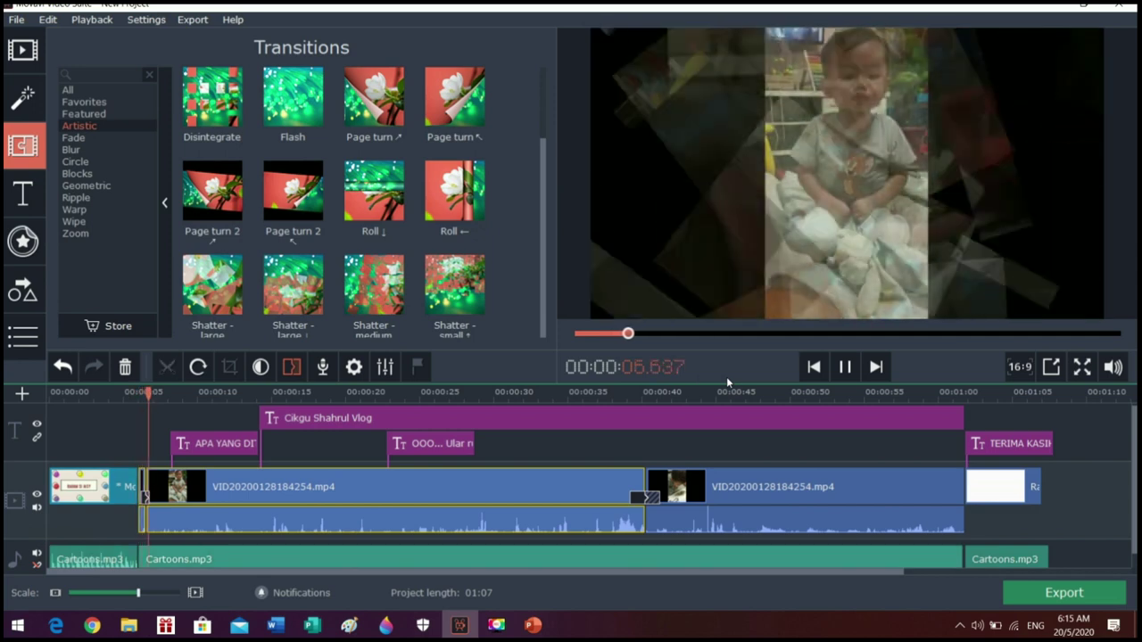
Replace the transition between the two video clips with Roll ← and add Shatter - small ↑ before the closing clip, playing both back
left_click(616, 394)
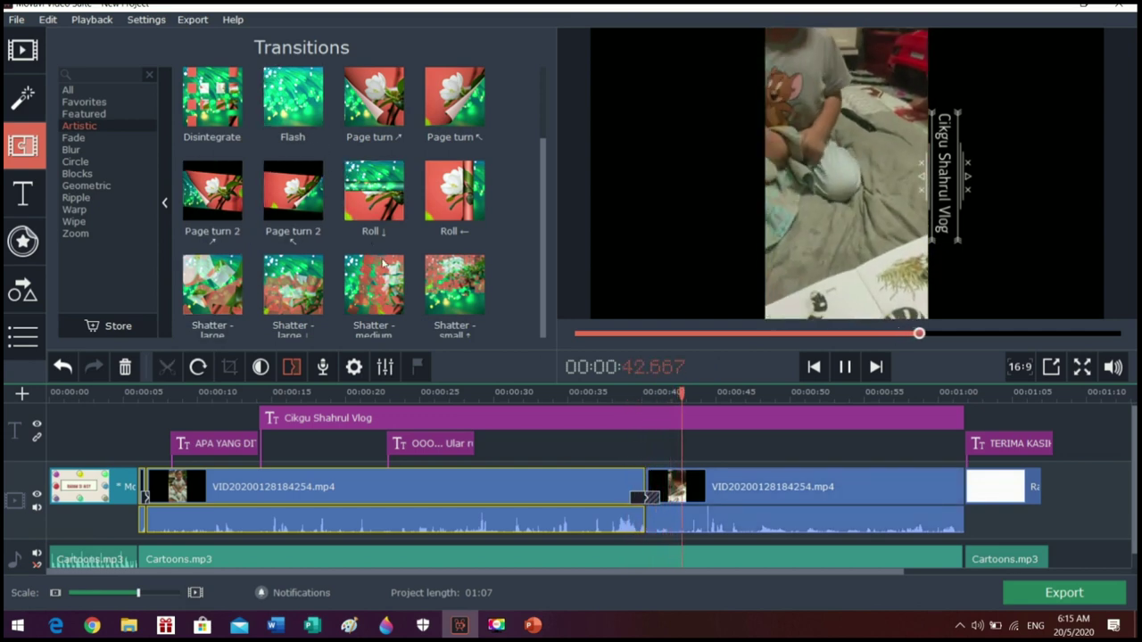
left_click_drag(451, 190, 622, 491)
left_click(622, 392)
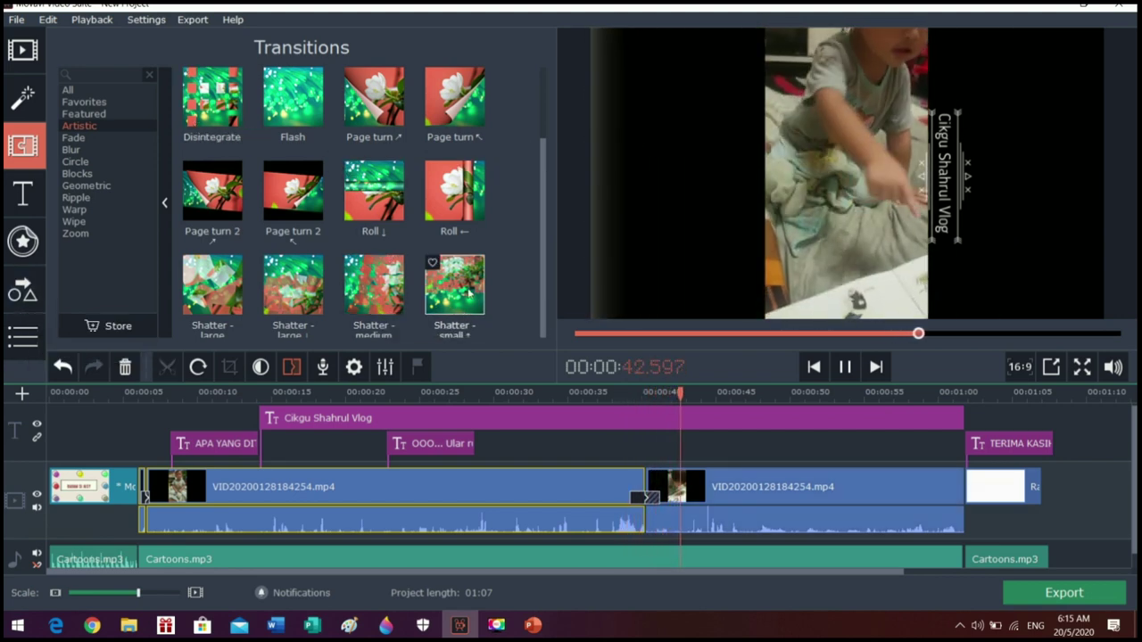
mouse_move(467, 285)
left_mouse_down()
mouse_move(964, 493)
mouse_move(945, 474)
left_mouse_up()
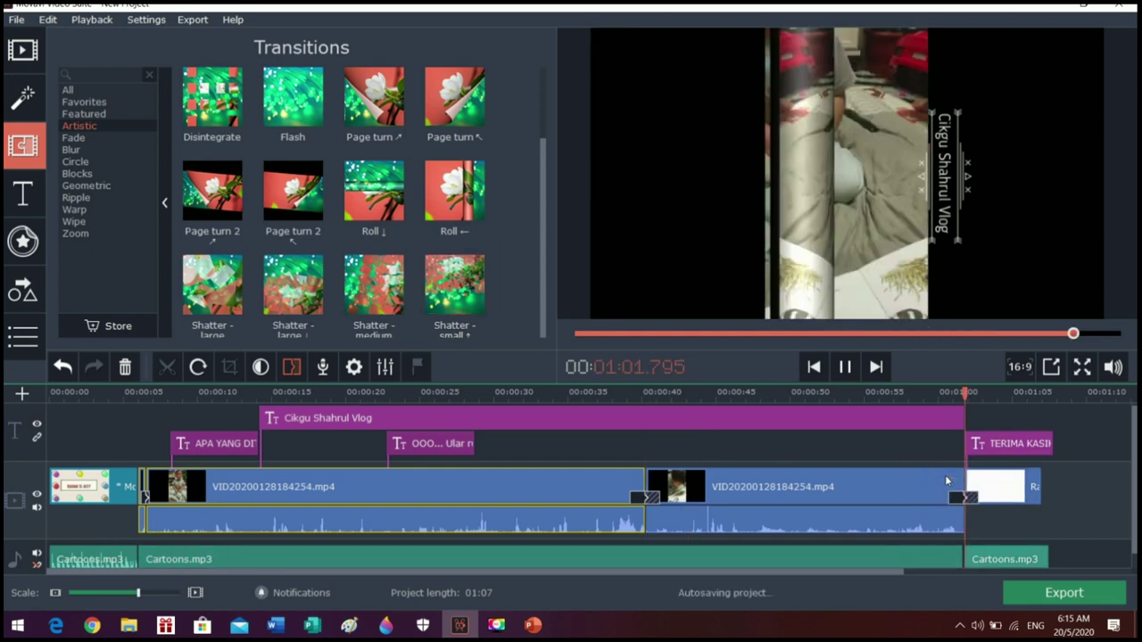
left_click(939, 393)
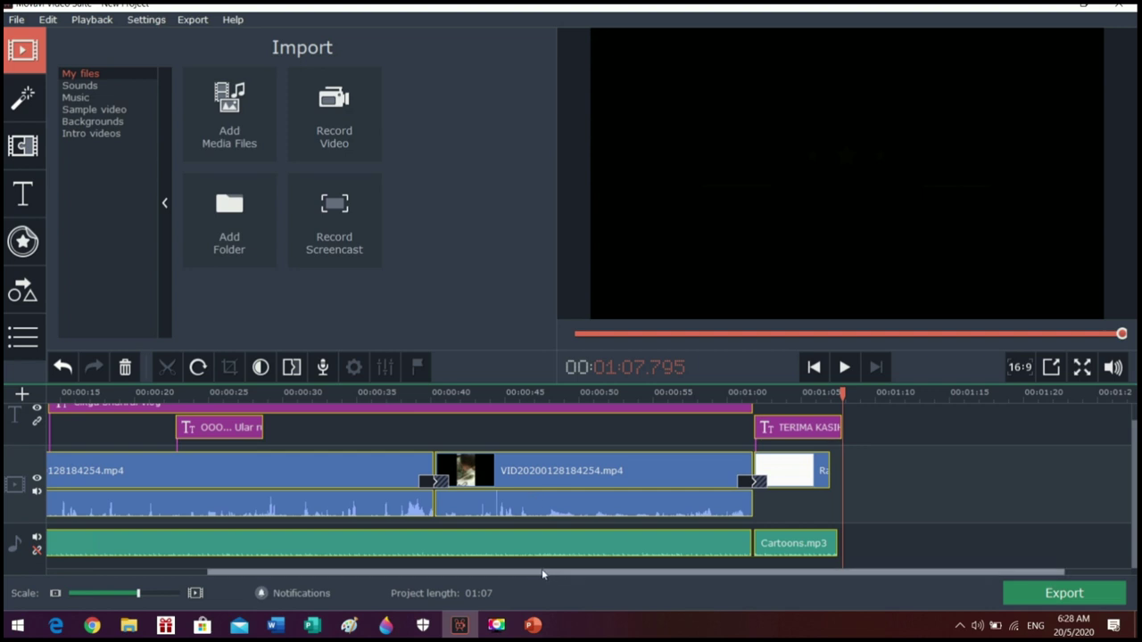
Play the whole project from its beginning to check the titles, music and transitions
left_click_drag(543, 574, 328, 576)
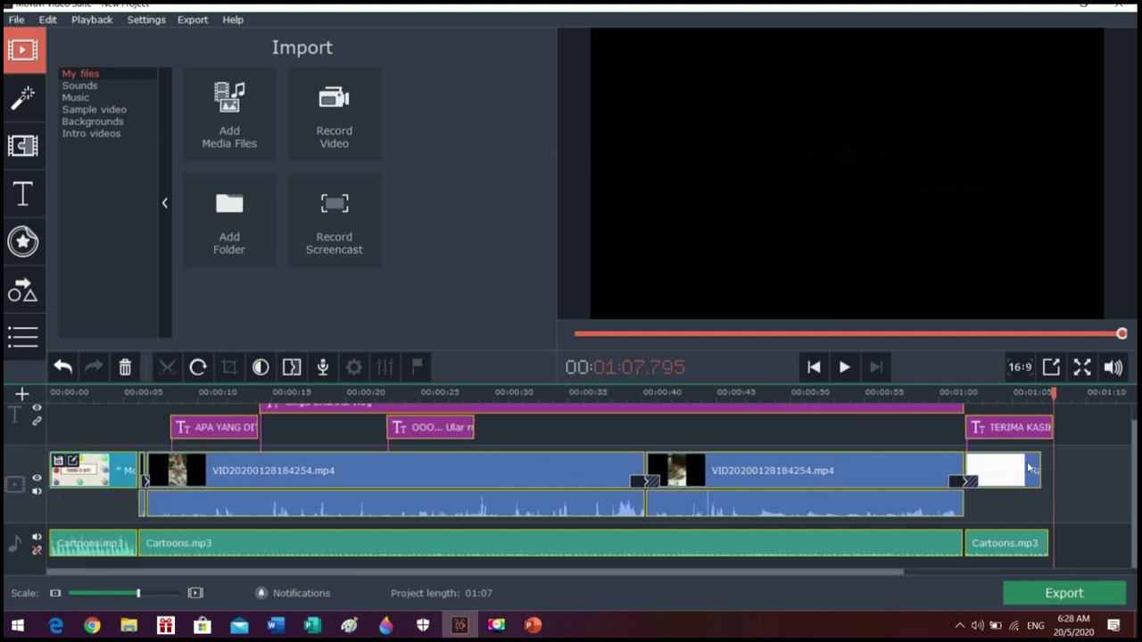
left_click(53, 393)
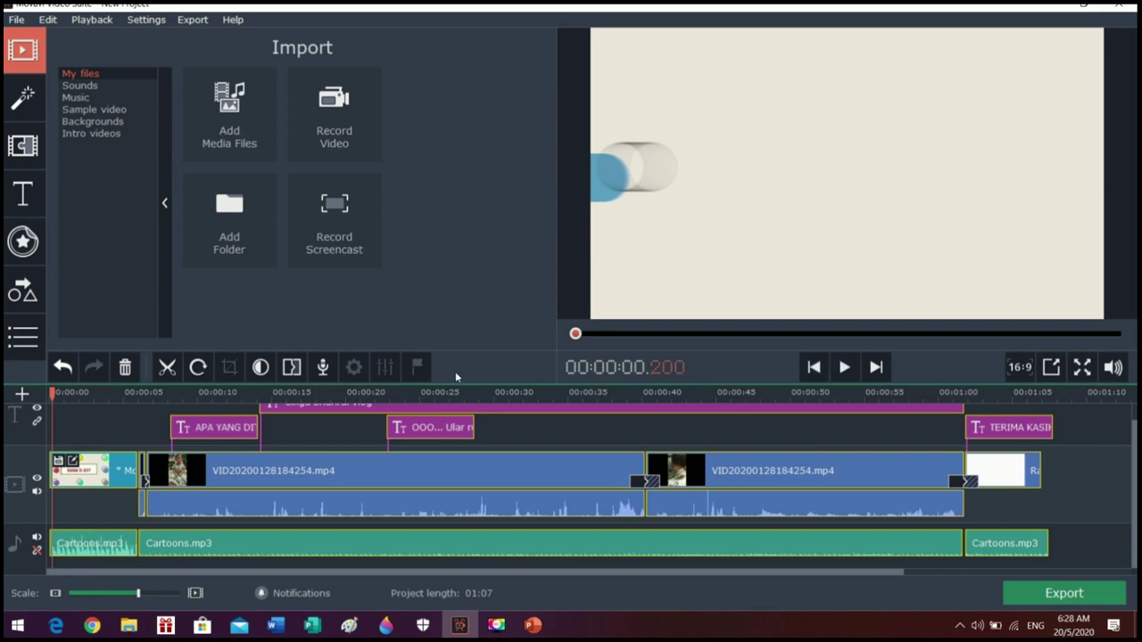
left_click(847, 367)
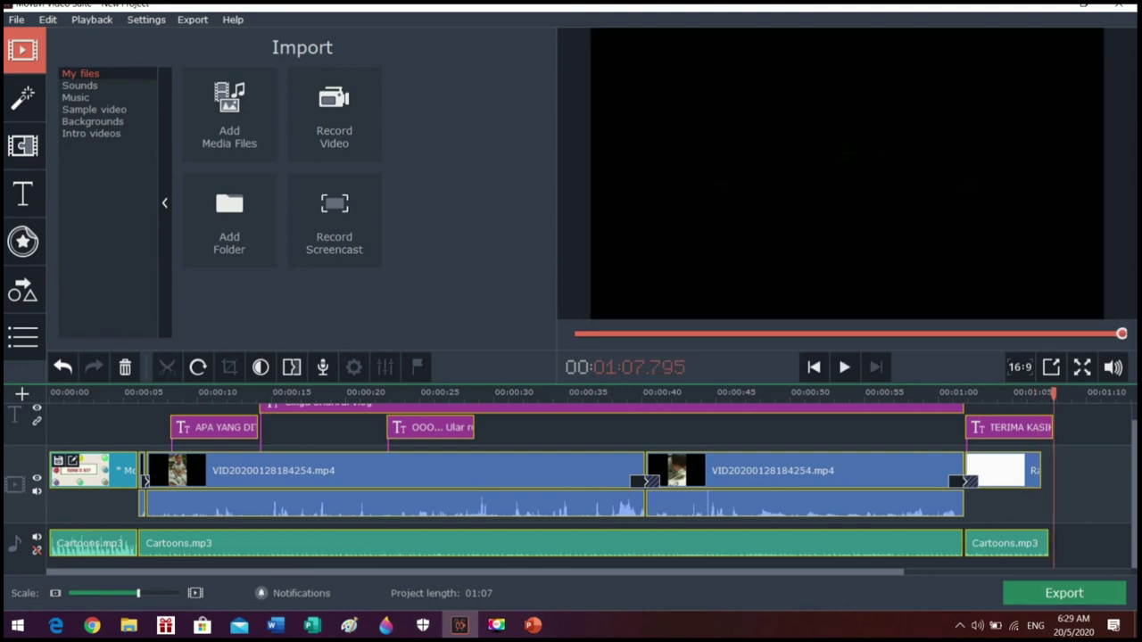
Open the project's MP4 export and name the file "Apa yang ... takutkan tu???", with the child's name in the middle
left_click(1070, 595)
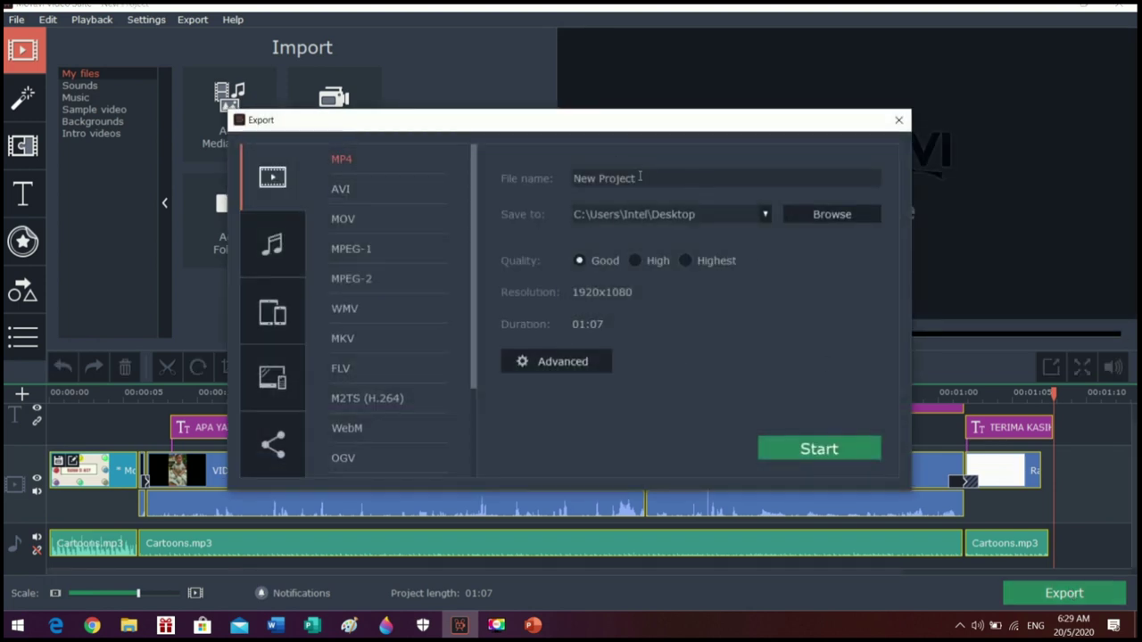
left_click_drag(640, 177, 538, 165)
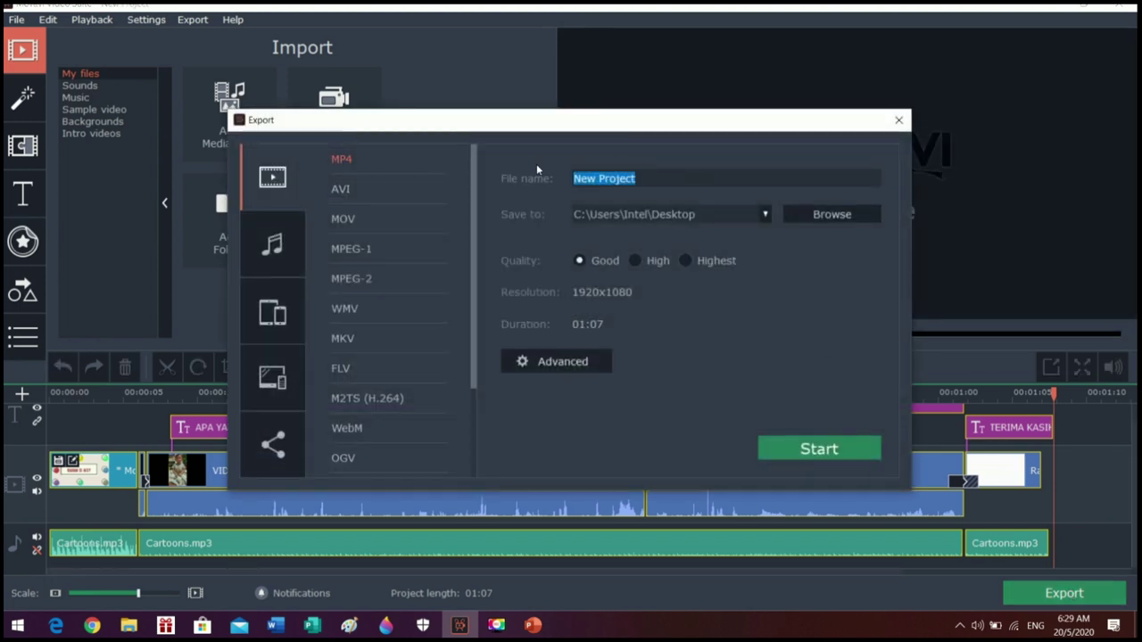
type("d")
key("BackSpace")
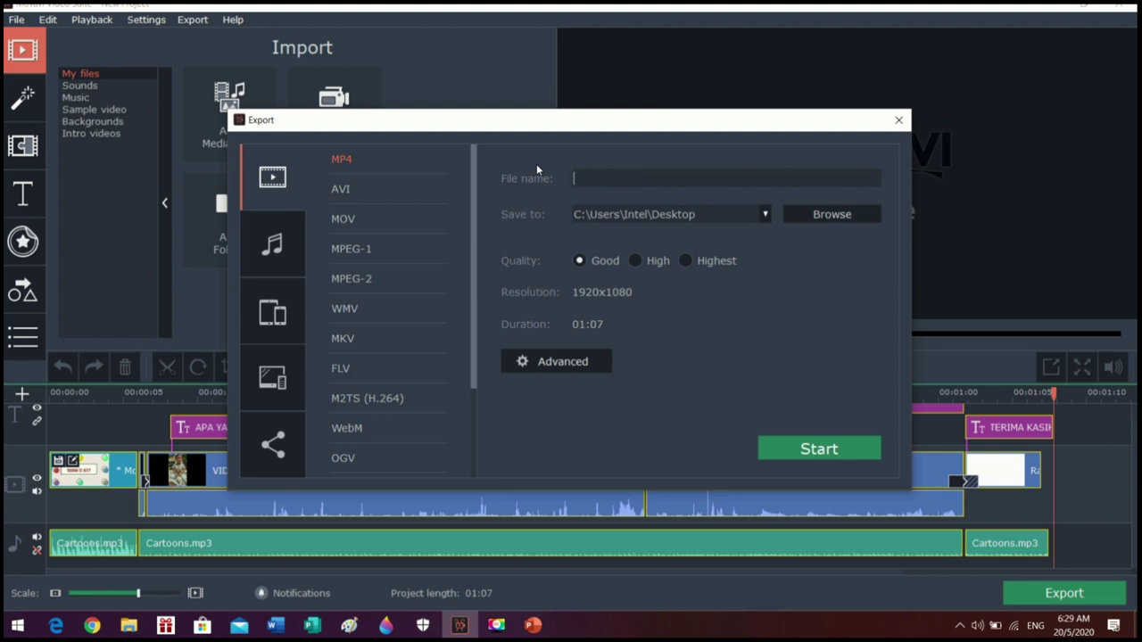
type("Apa yang Aisy takut")
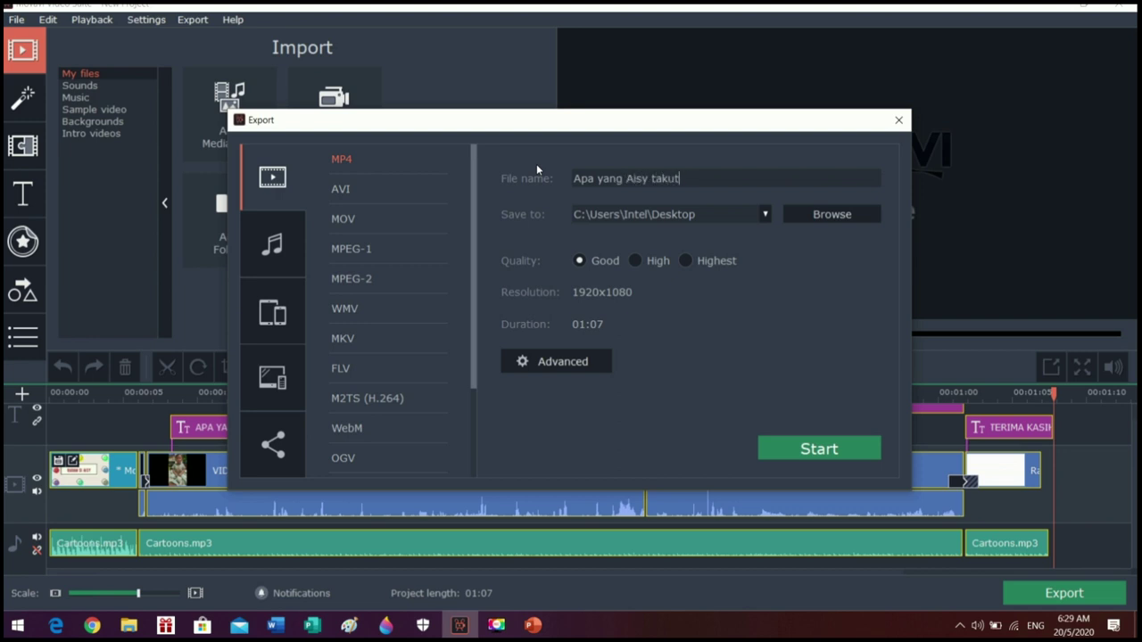
type("kan tu?")
Set the export resolution to 1280x960 (4:3) in the advanced video settings
left_click(555, 361)
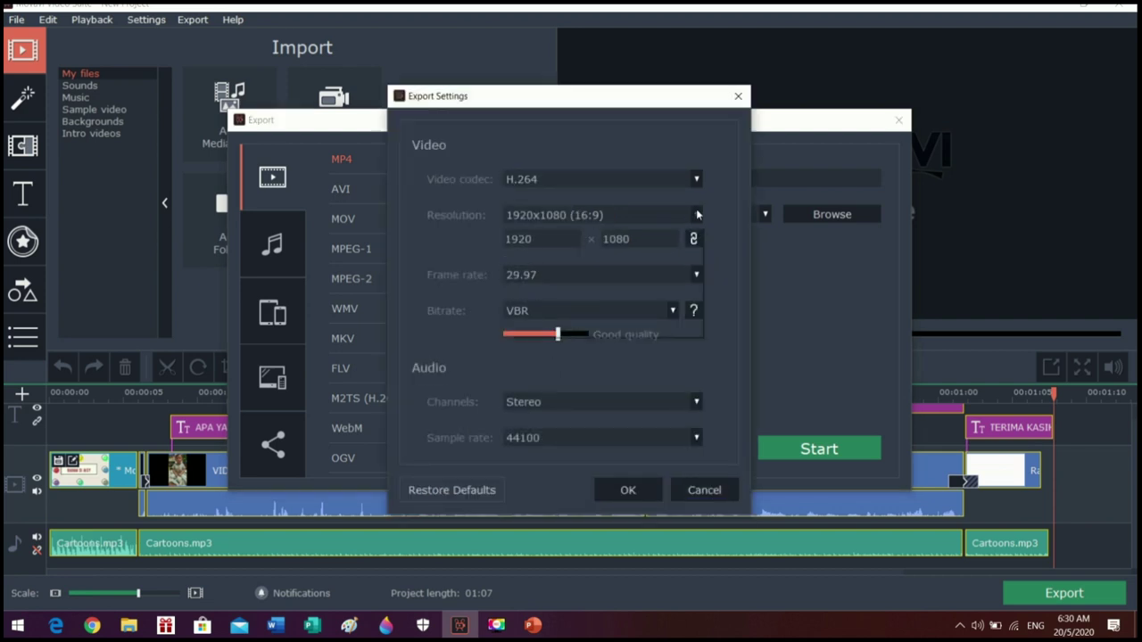
left_click(689, 214)
left_click(537, 267)
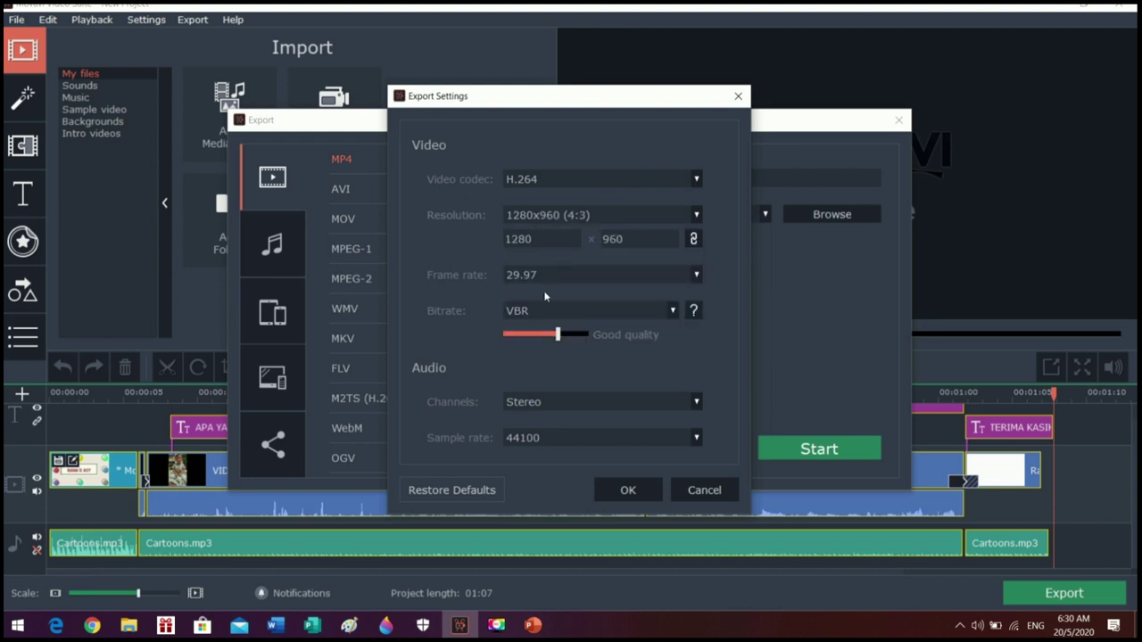
left_click(615, 490)
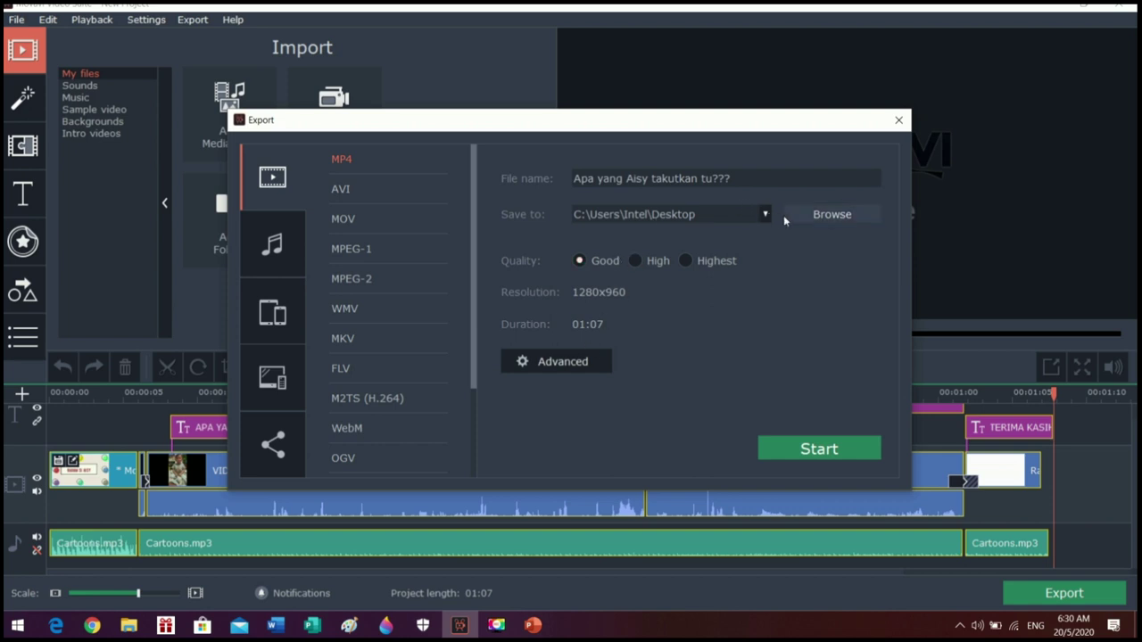
Set the export resolution to 1920x1080 (16:9) in the advanced video settings, keeping the VBR bitrate at good quality
left_click(551, 364)
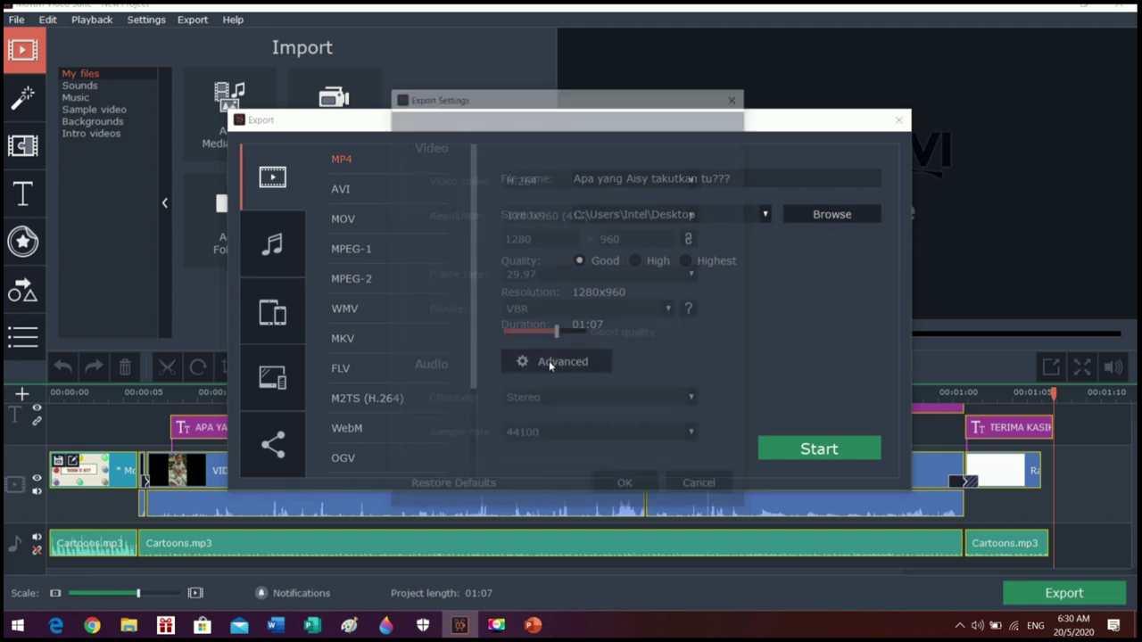
left_click(704, 217)
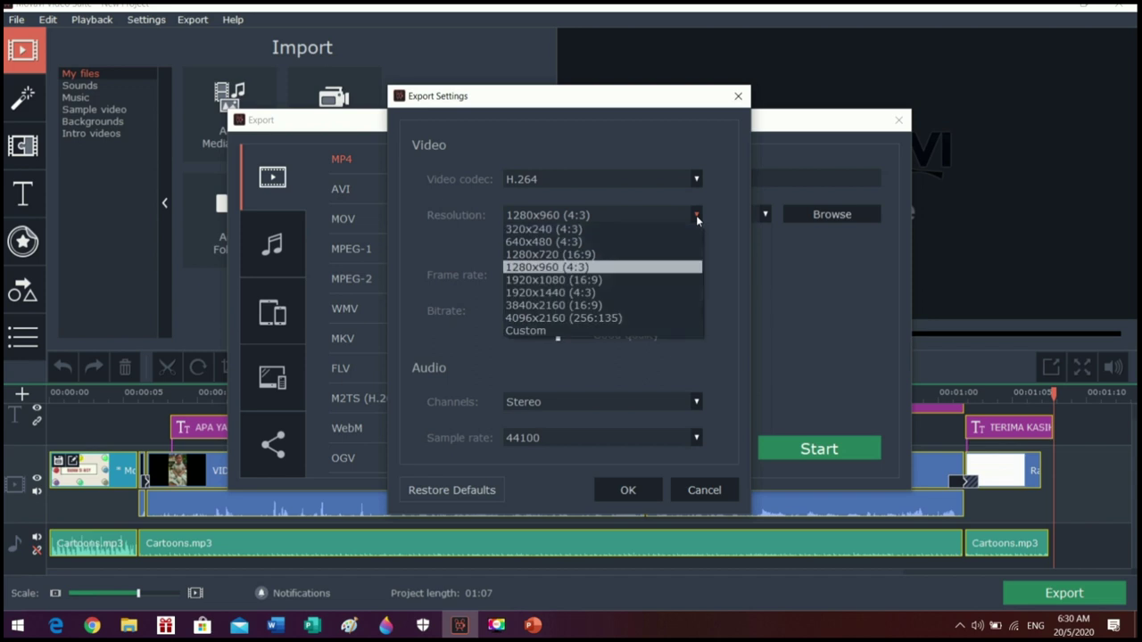
left_click(541, 278)
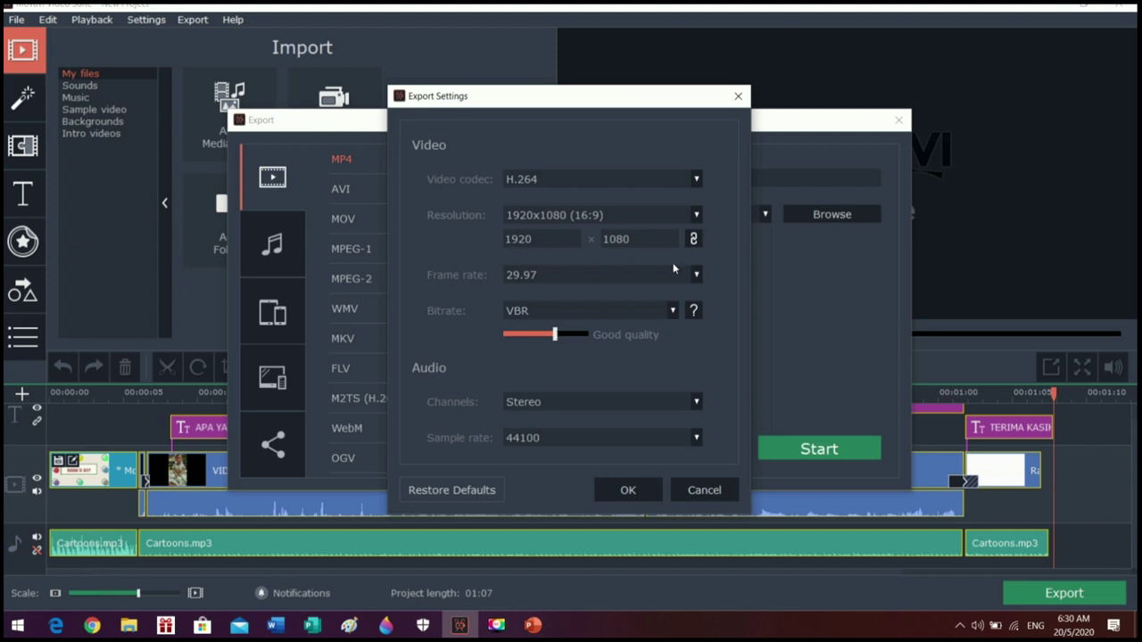
left_click_drag(561, 340, 562, 338)
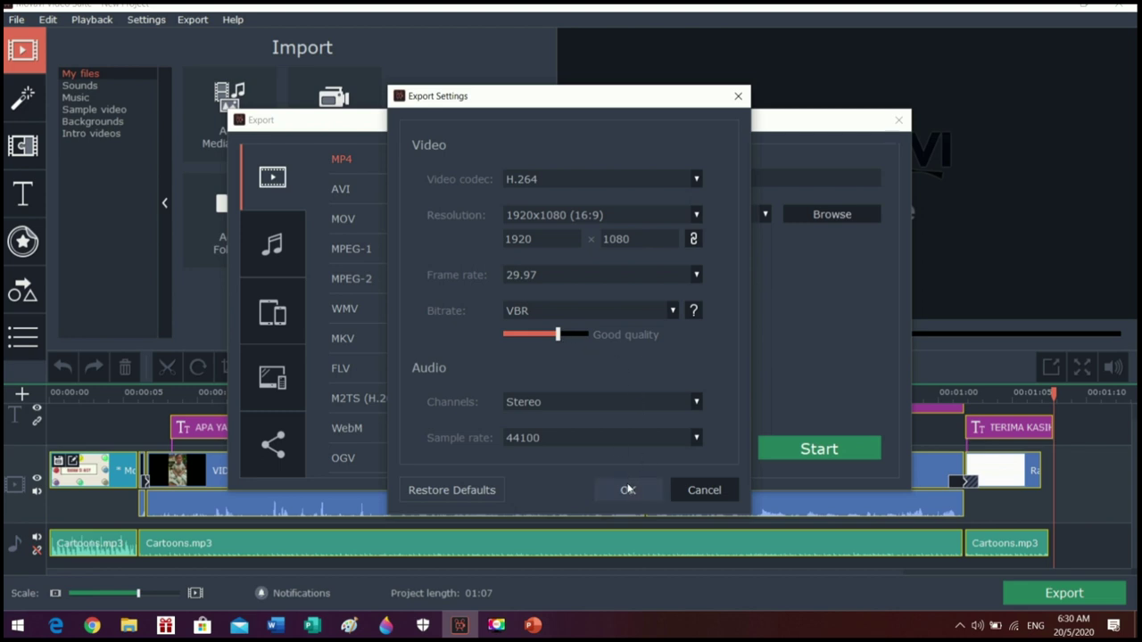
left_click(628, 490)
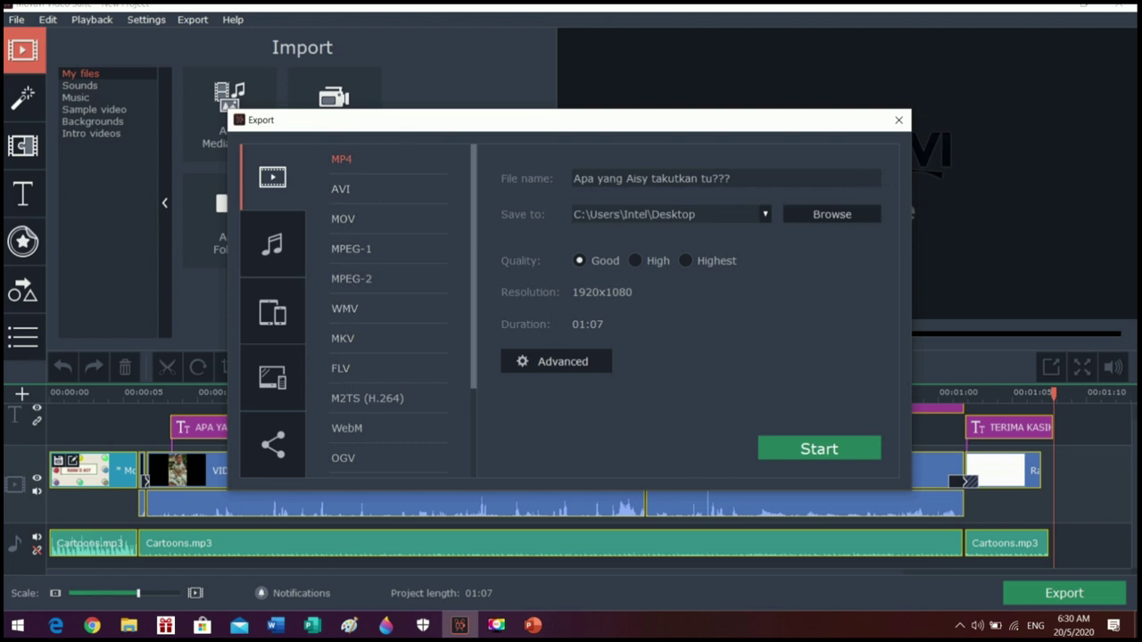
Choose FLV as the format, remove the question marks from the file name, and export the video to the Desktop
left_click(341, 370)
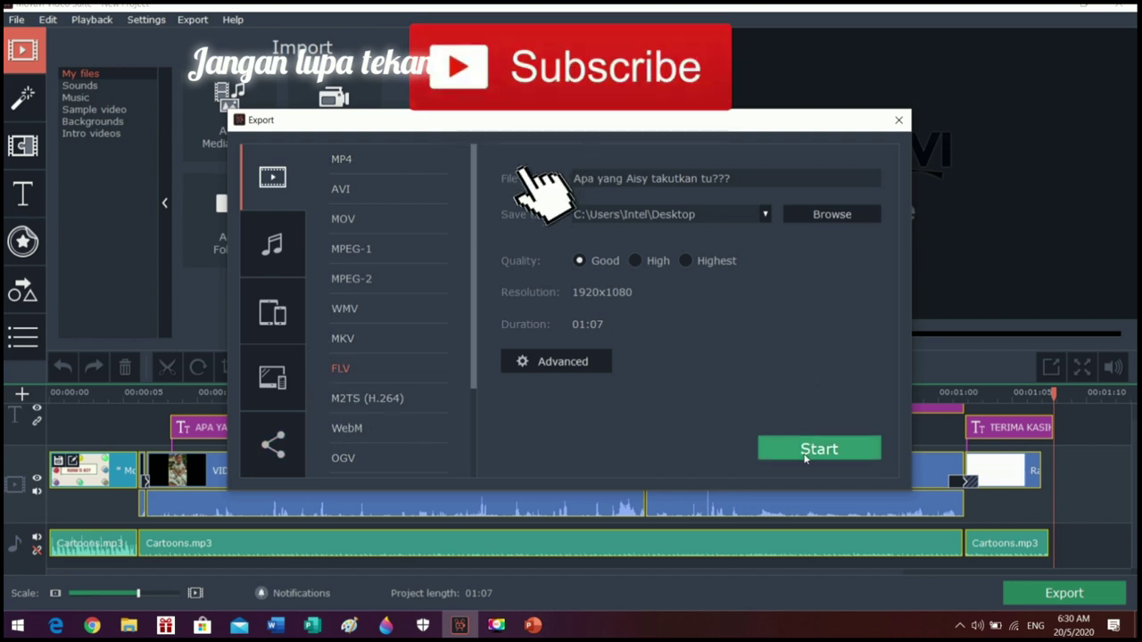
left_click(805, 455)
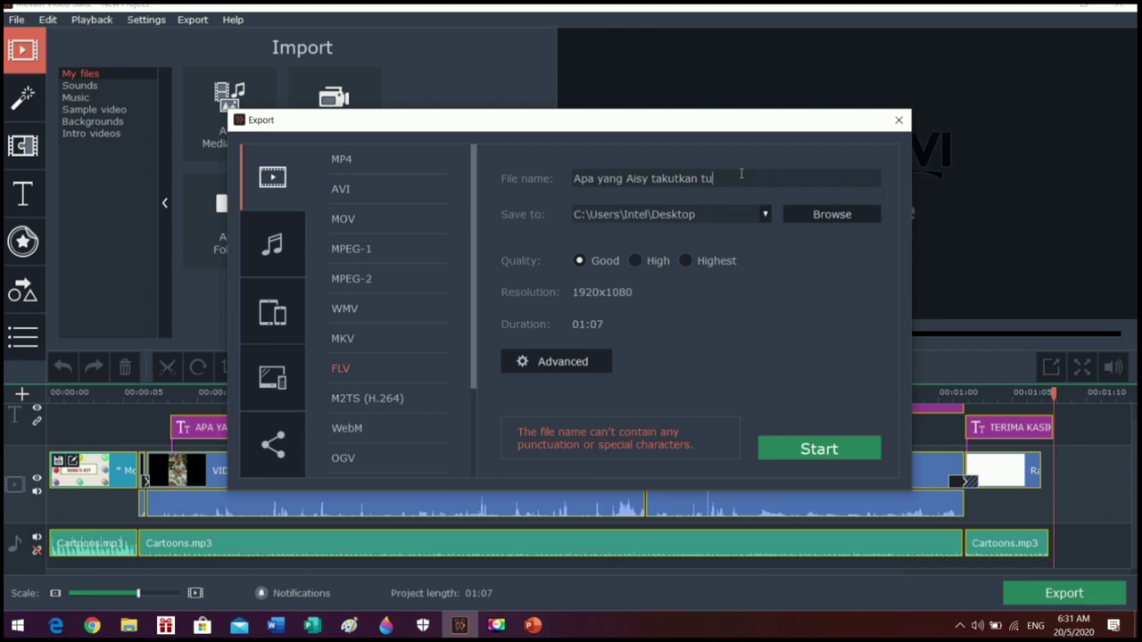
left_click(810, 452)
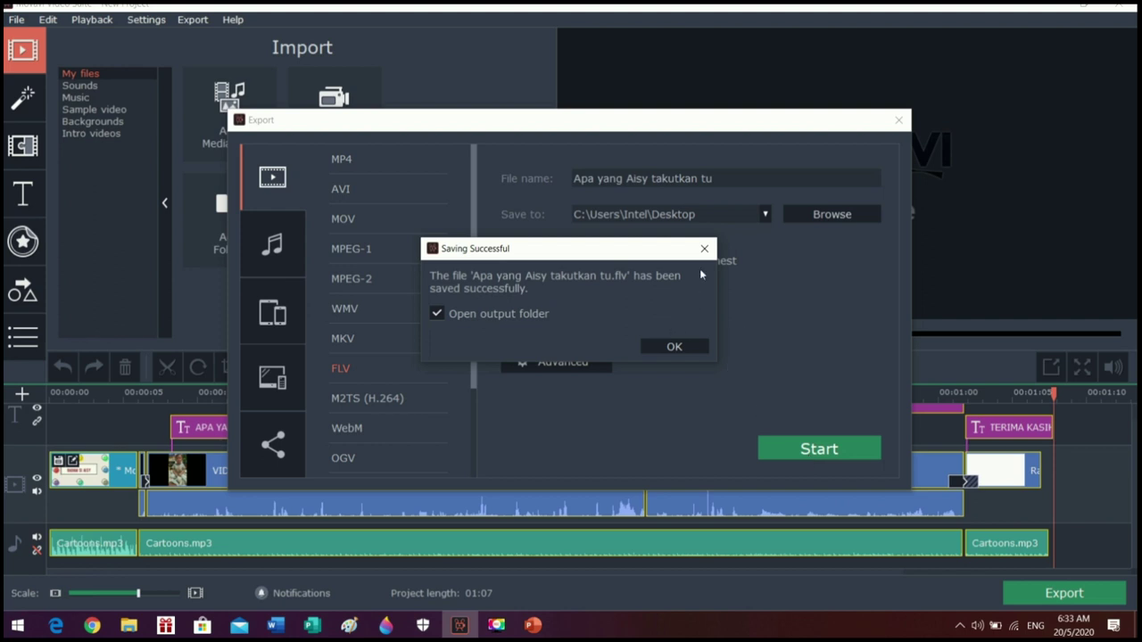
left_click(658, 345)
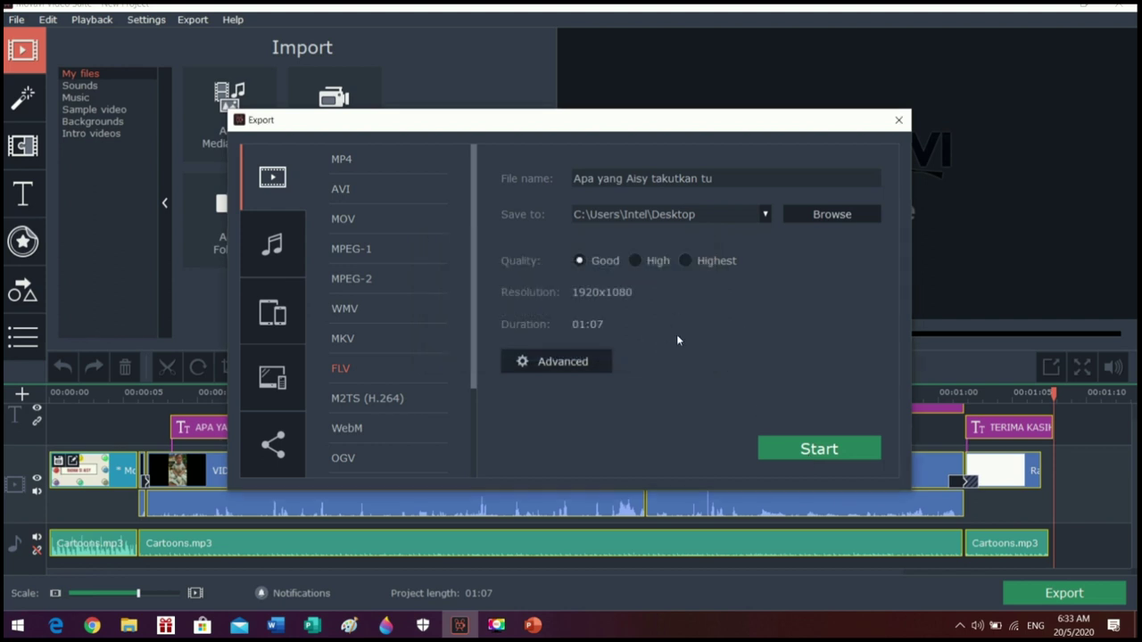
left_click(898, 120)
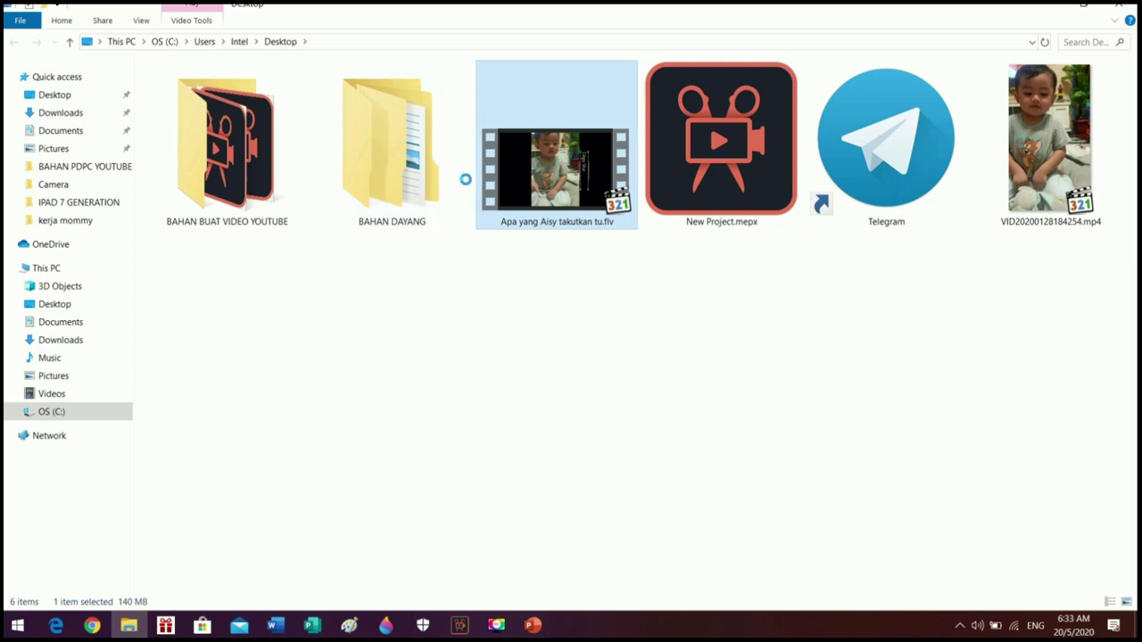
Play the exported FLV file from the Desktop folder with MPC-HC to check the finished video
right_click(573, 155)
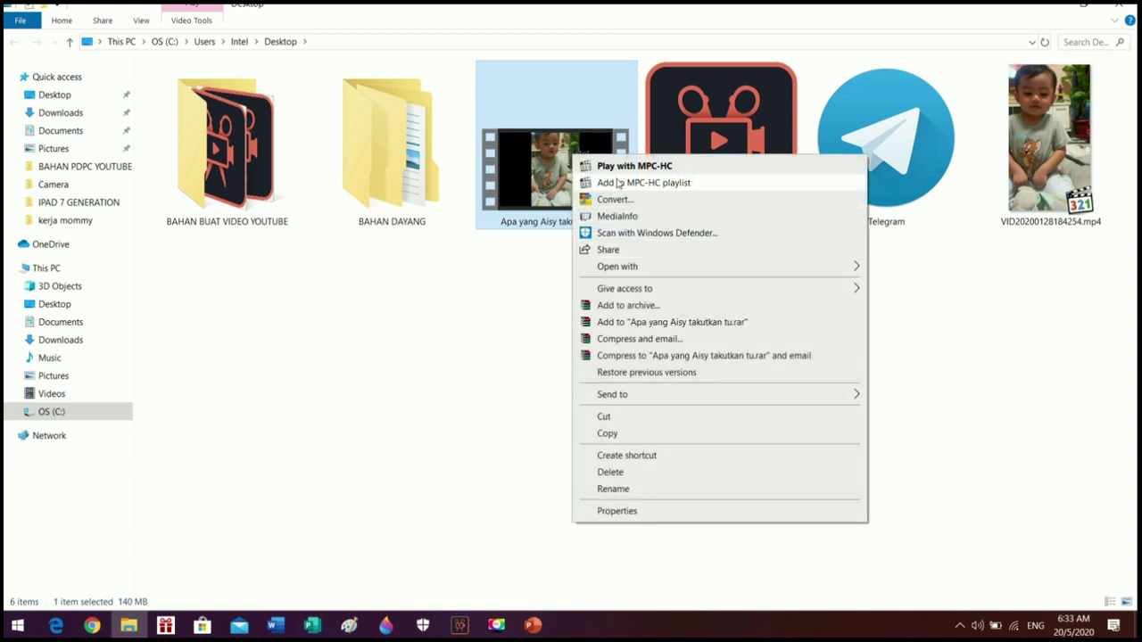
left_click(617, 168)
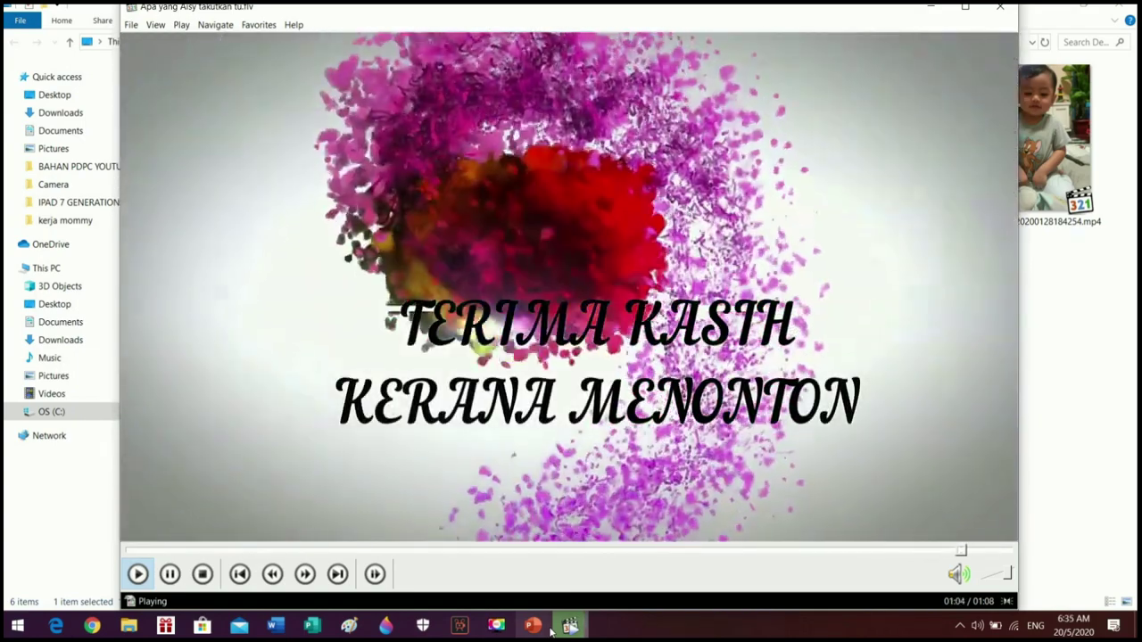
mouse_move(571, 626)
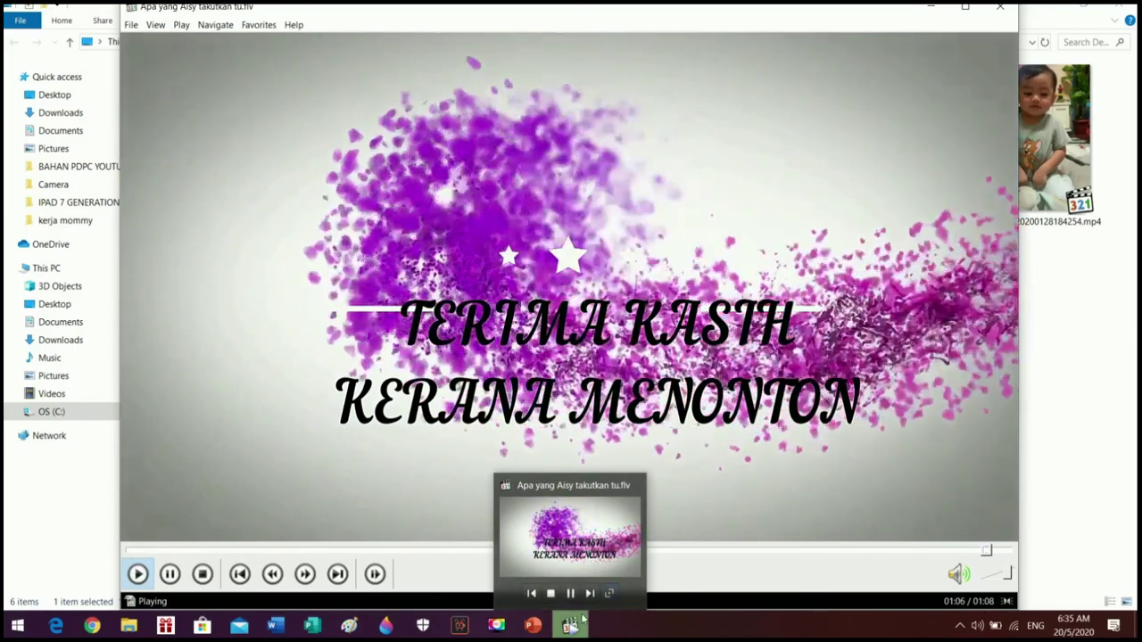